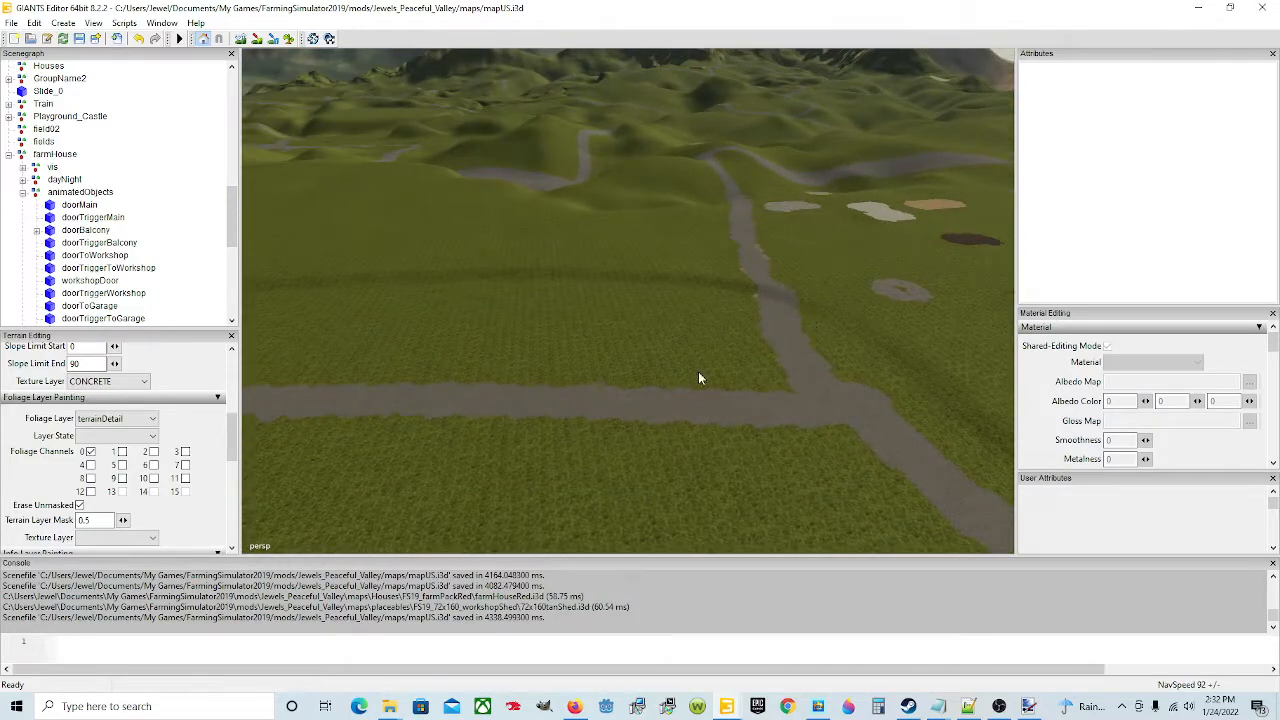
Survey the map from the roads to the farmhouse, examining the concrete yard and the grassy slope beside it
right_drag(700, 378, 640, 374)
right_drag(586, 430, 658, 437)
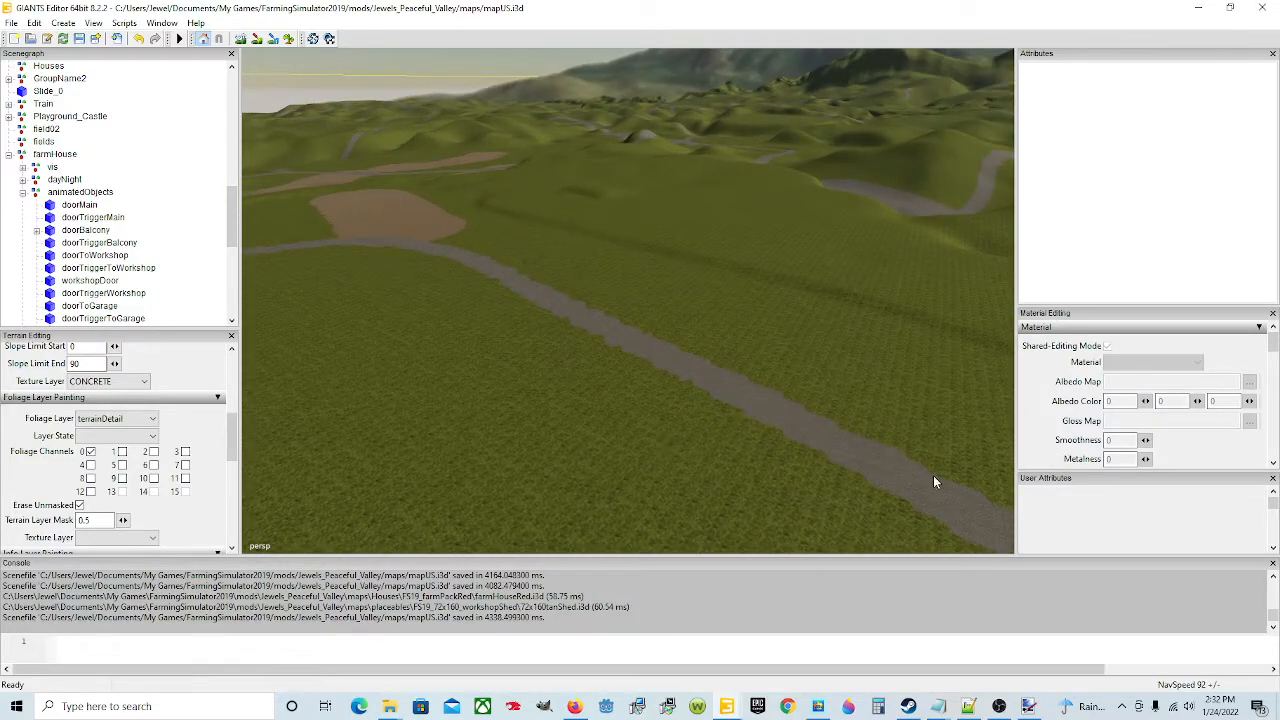
right_drag(933, 482, 726, 350)
right_drag(646, 392, 491, 349)
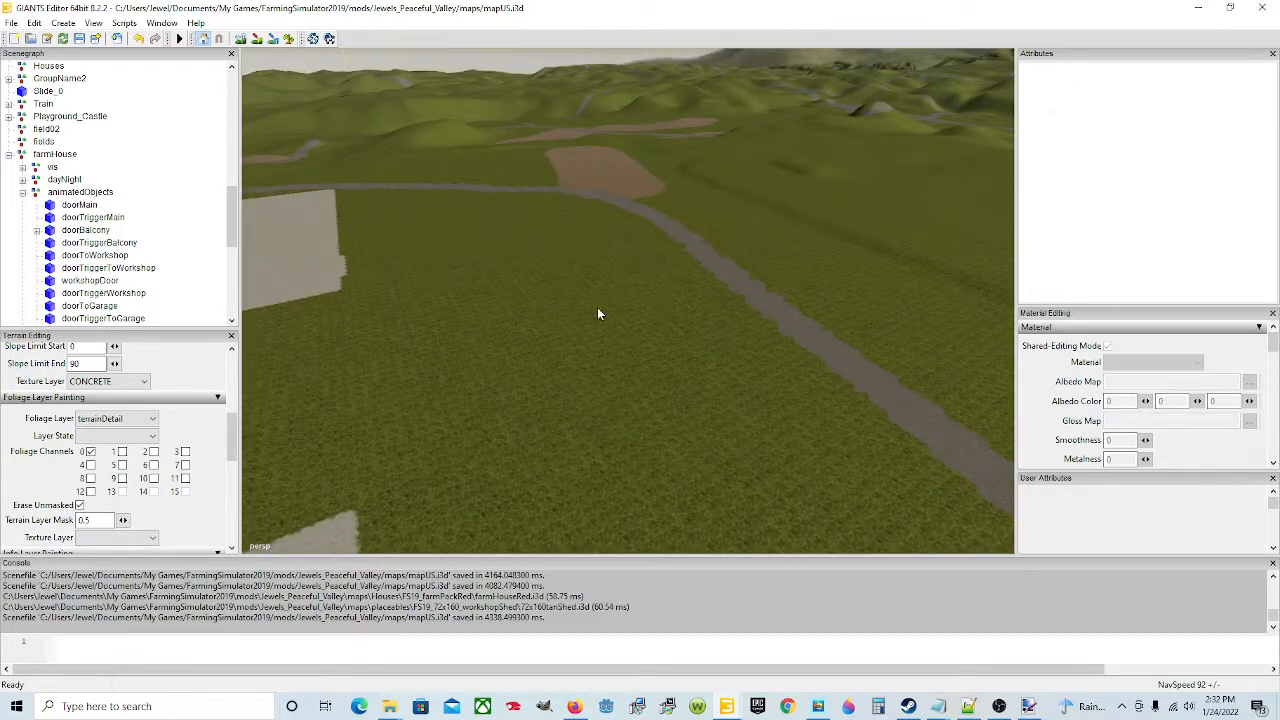
right_drag(675, 371, 481, 297)
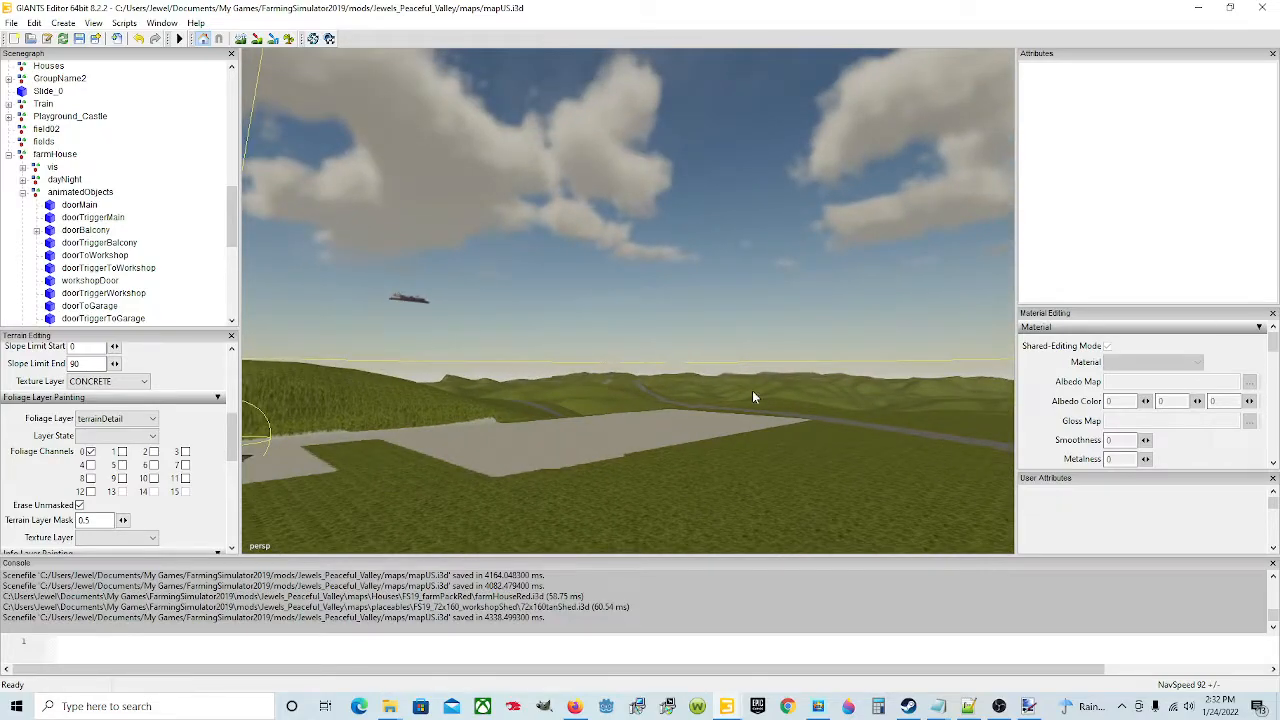
right_drag(753, 397, 498, 340)
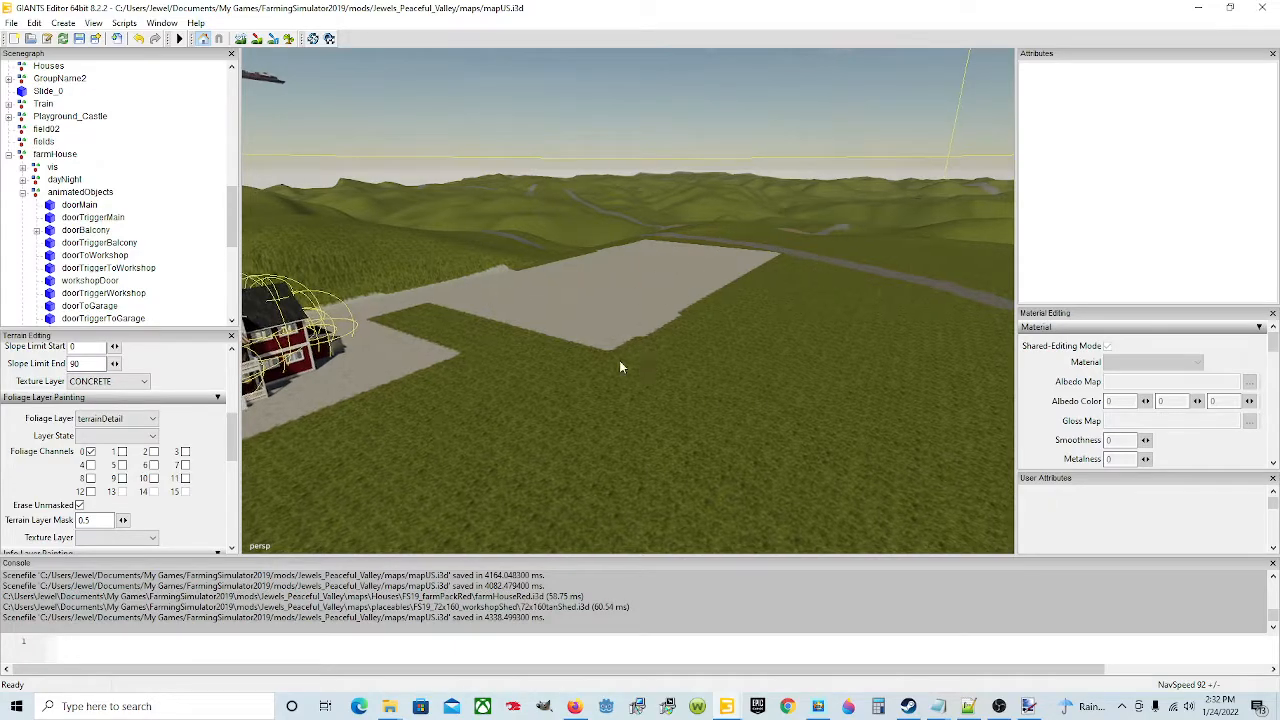
scroll(584, 330, up, 5)
alt+drag(619, 361, 579, 423)
scroll(584, 330, up, 2)
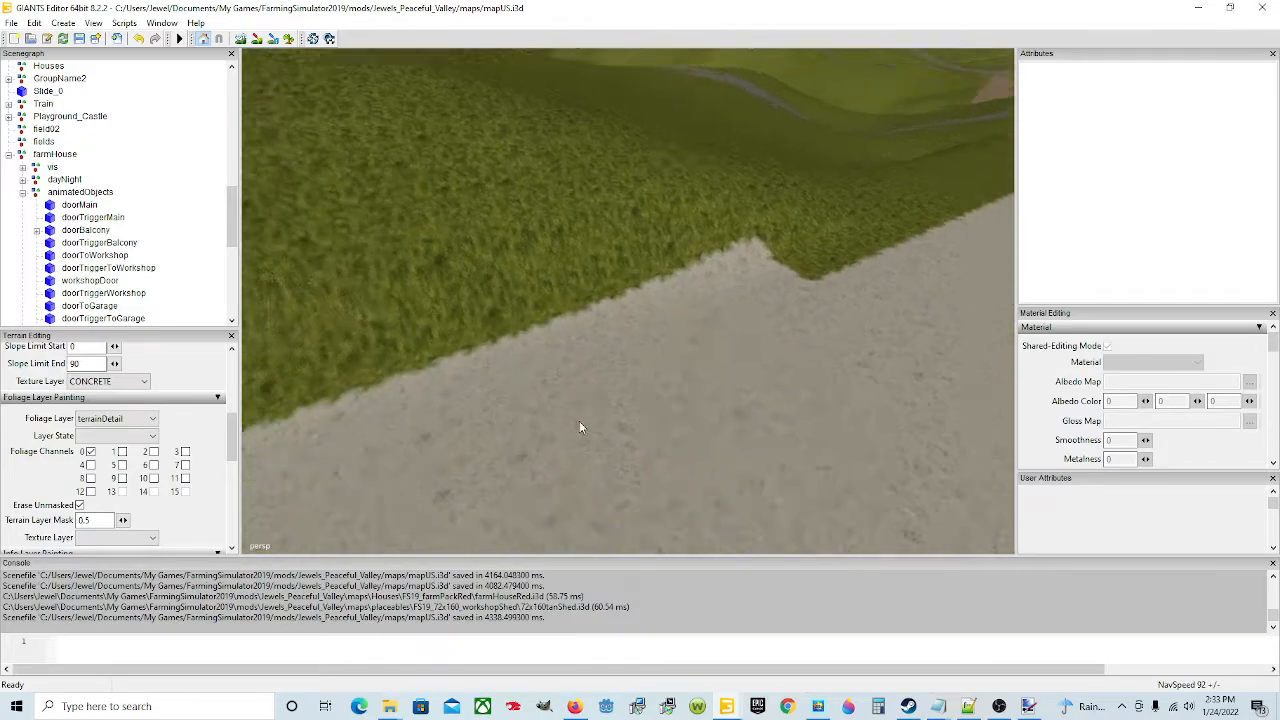
scroll(683, 260, up, 2)
alt+drag(683, 260, 146, 320)
scroll(663, 280, down, 3)
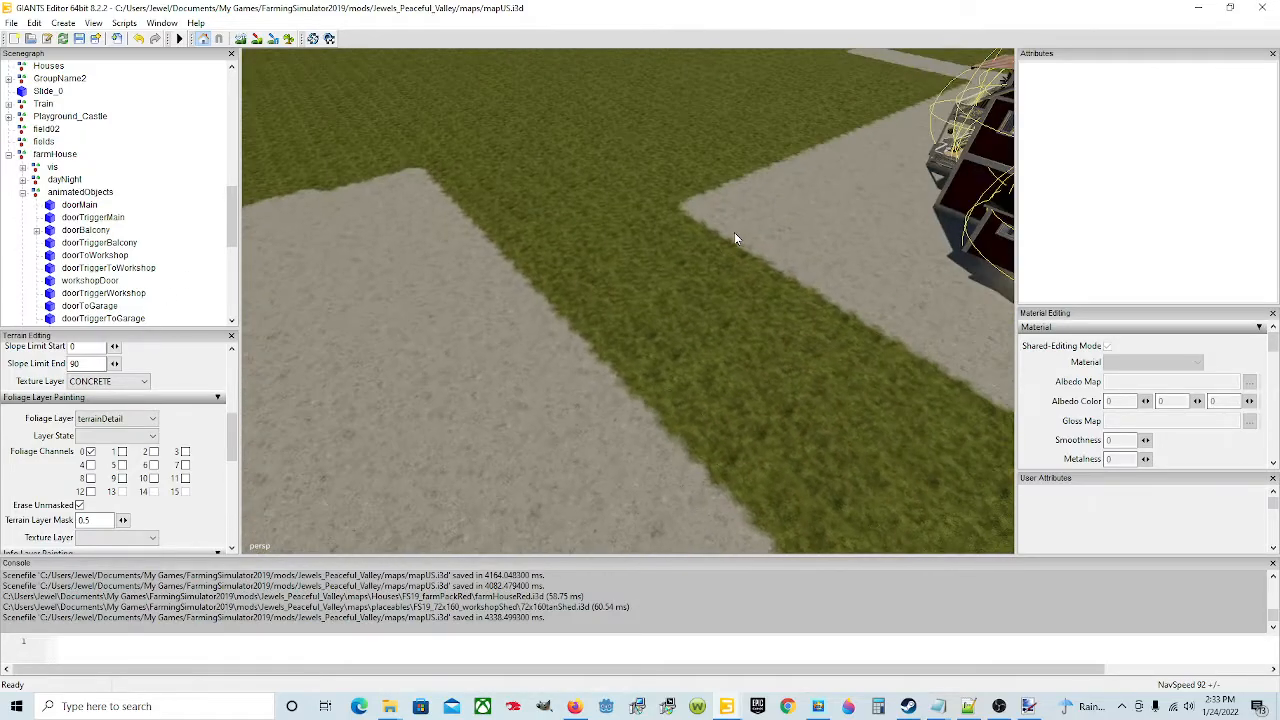
alt+drag(614, 306, 715, 260)
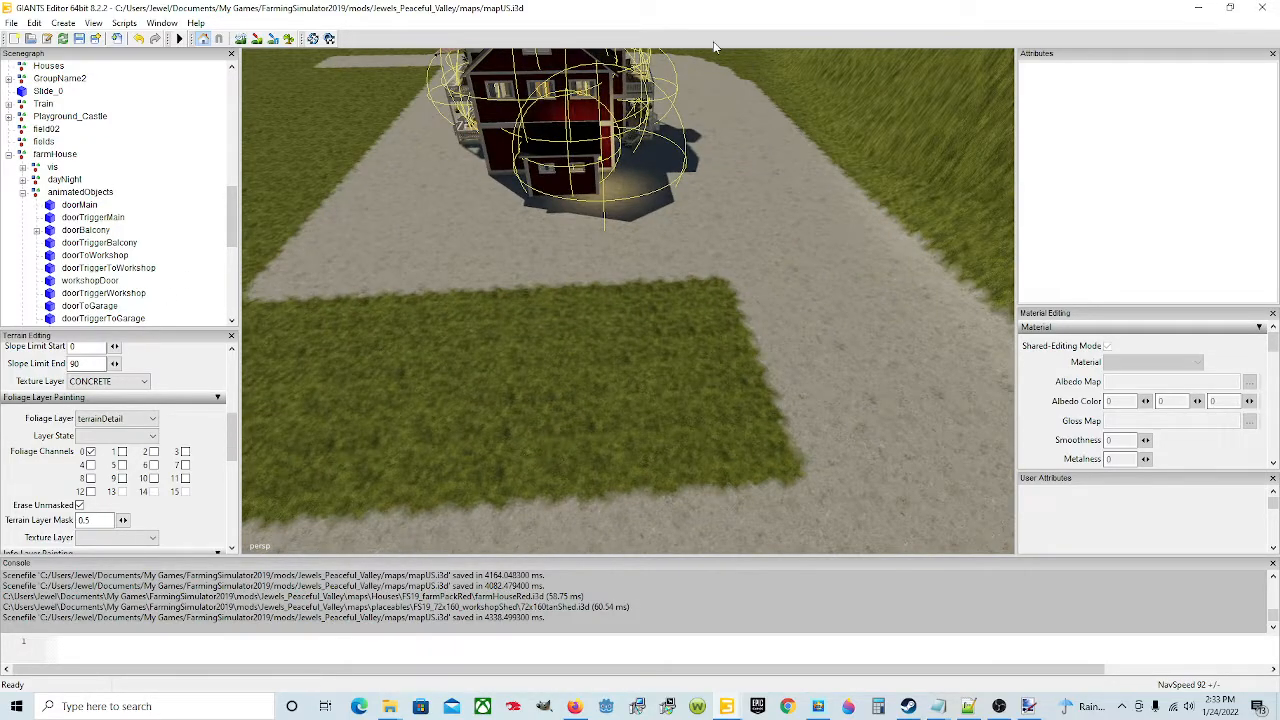
alt+drag(946, 341, 731, 246)
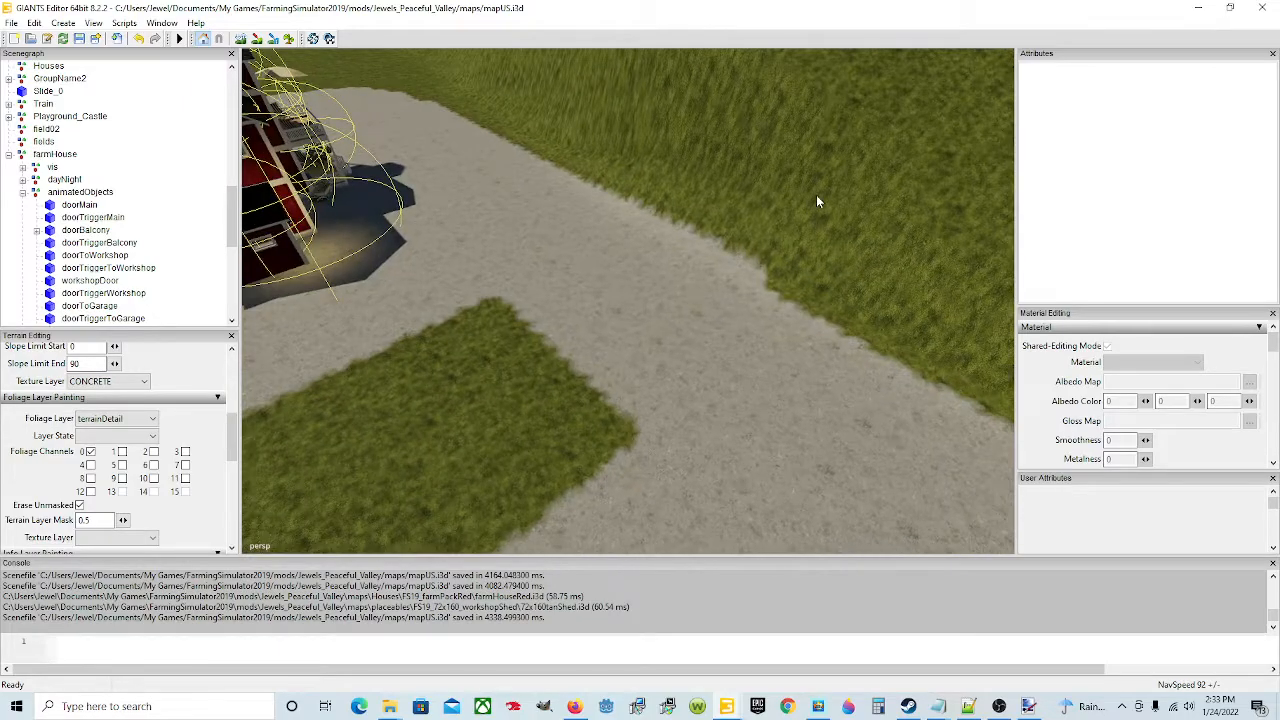
alt+drag(871, 372, 733, 254)
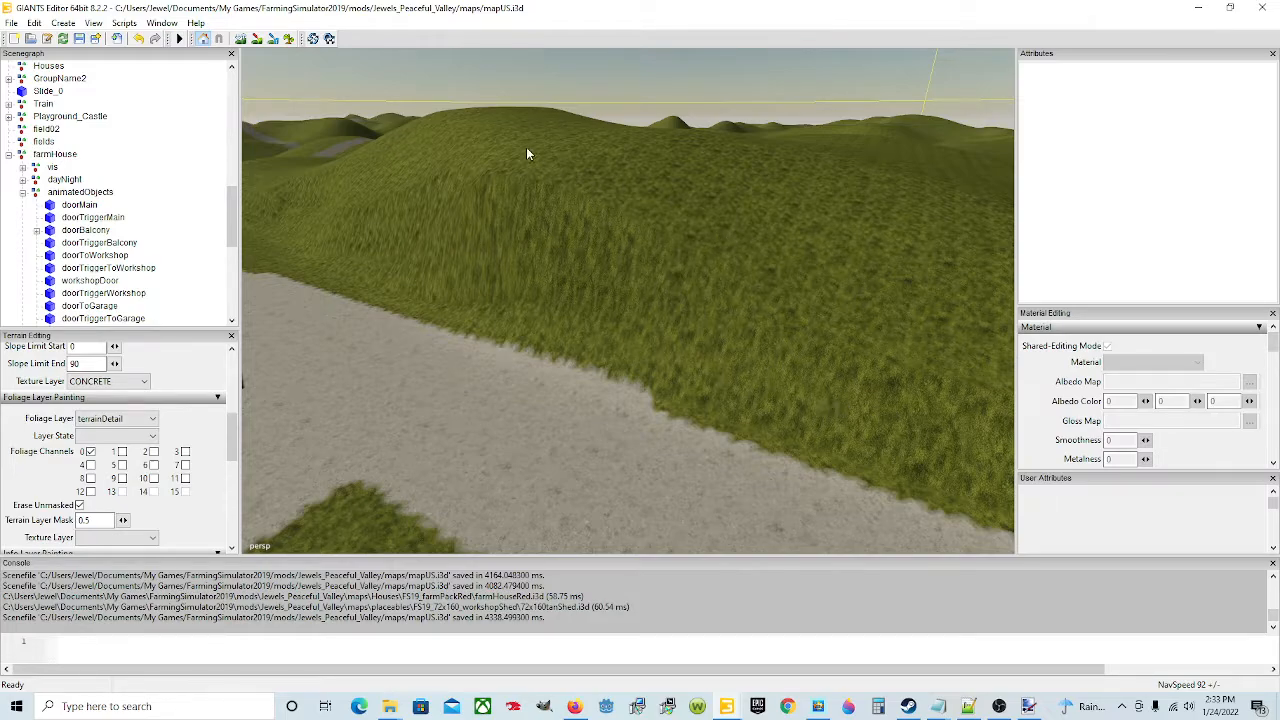
Examine the brown field, the neighbouring hill and the road between them, finishing back at the farmhouse
alt+drag(677, 411, 402, 364)
alt+drag(633, 397, 824, 184)
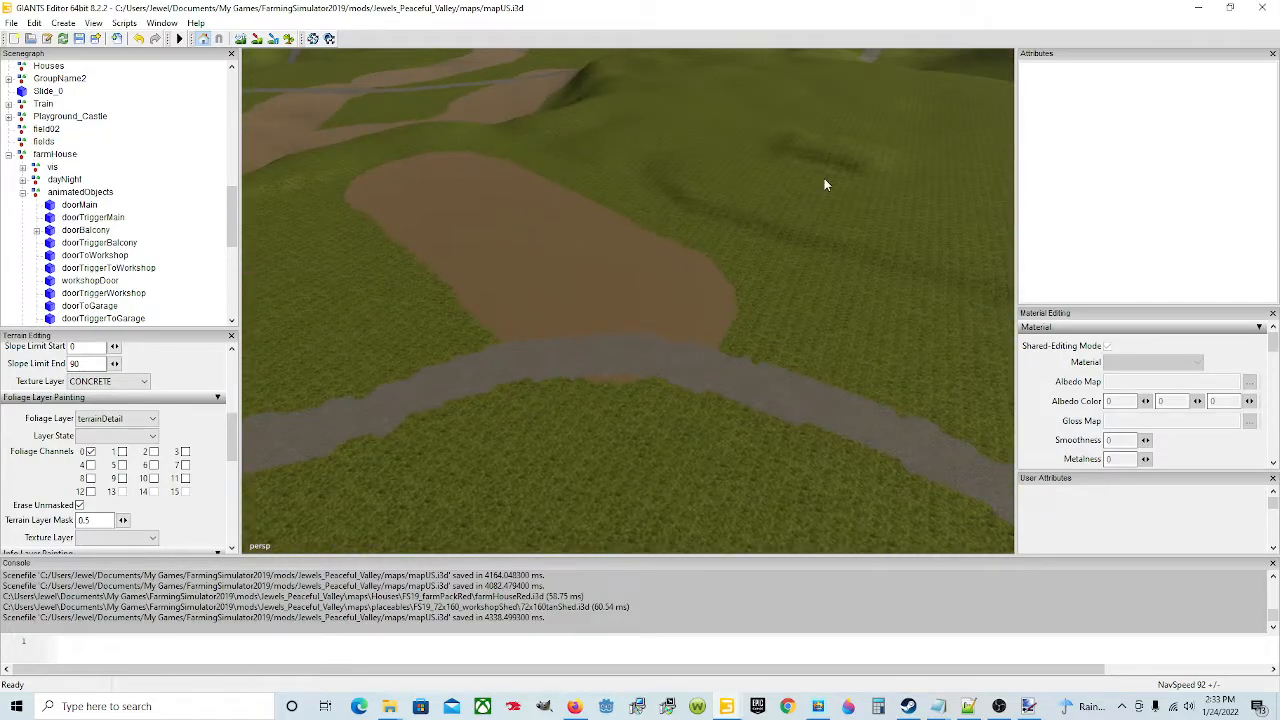
alt+drag(714, 366, 598, 281)
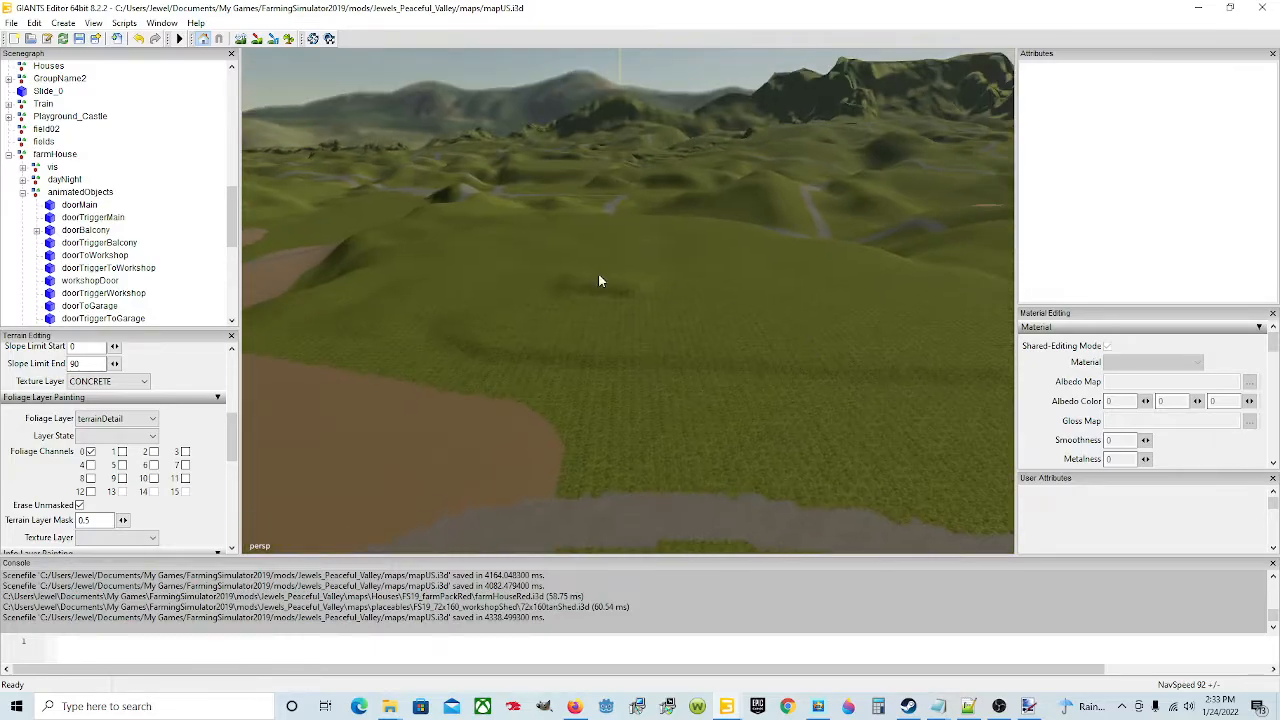
alt+drag(663, 483, 572, 206)
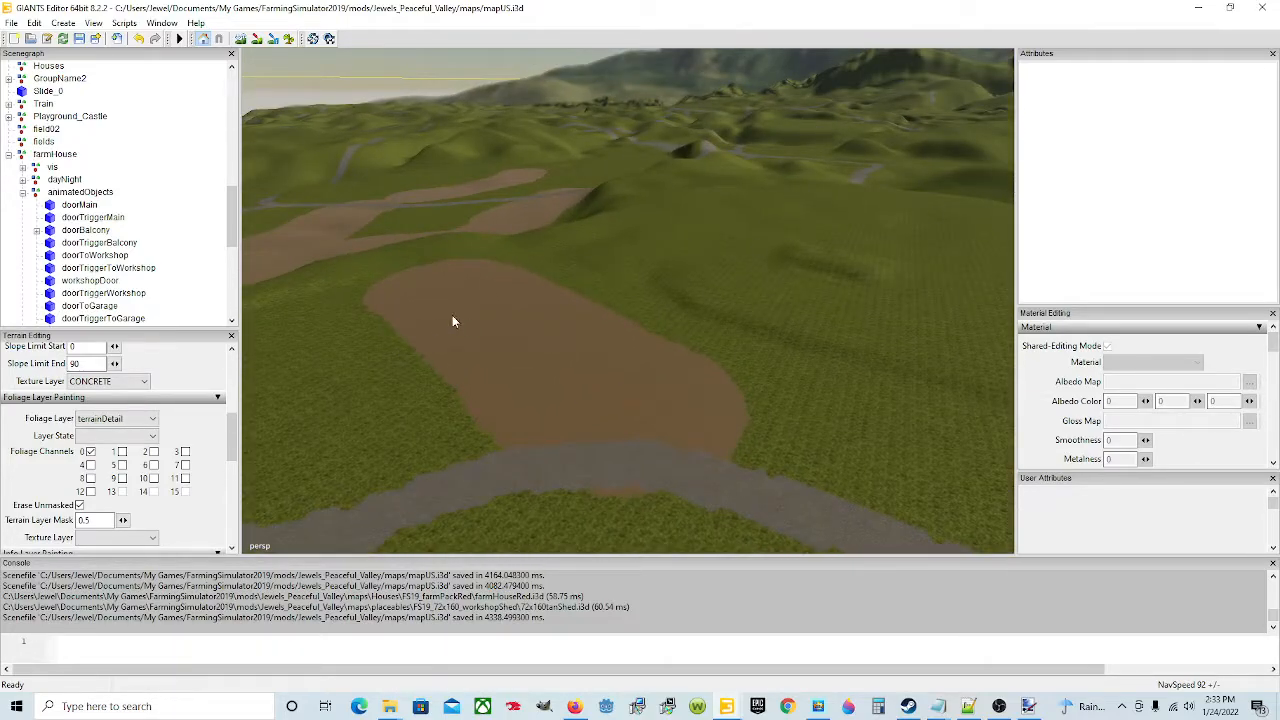
alt+drag(572, 347, 581, 358)
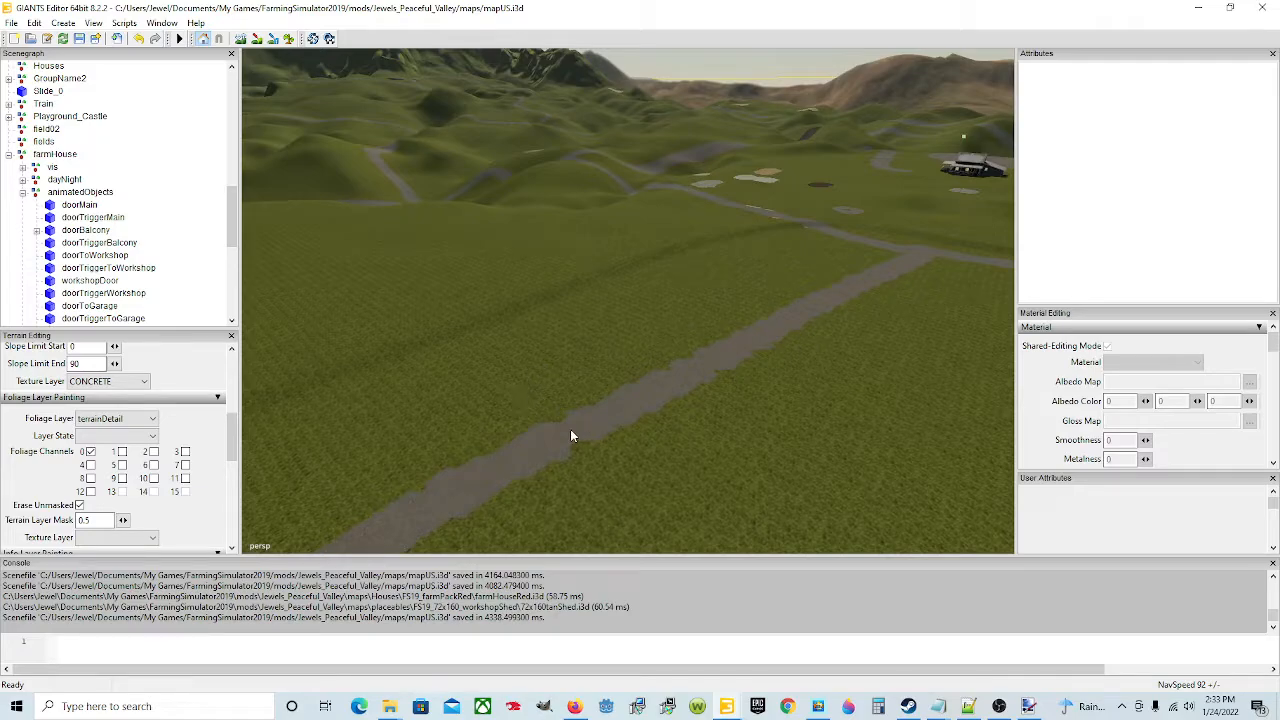
alt+drag(525, 438, 812, 394)
key(f)
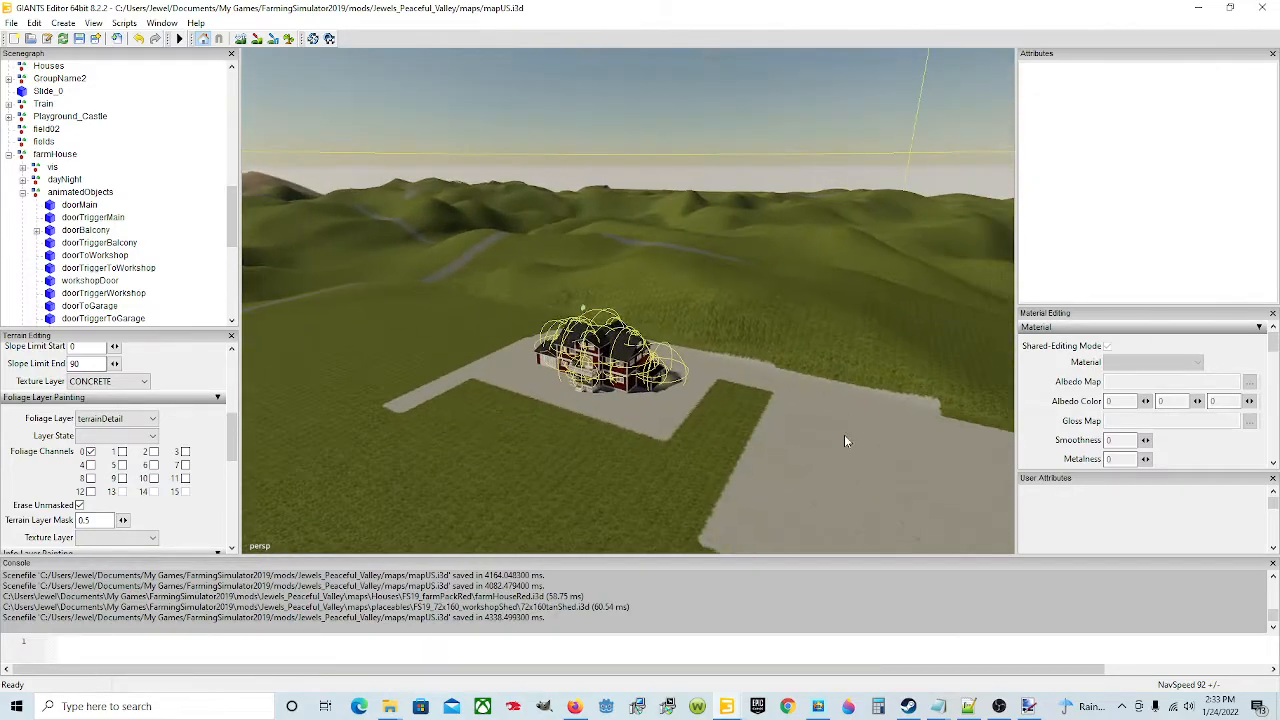
Turn on terrain texture painting at the front of the farmhouse, with GRASS_ROUGH as the texture layer
alt+drag(676, 381, 642, 427)
scroll(607, 411, up, 5)
scroll(658, 438, down, 3)
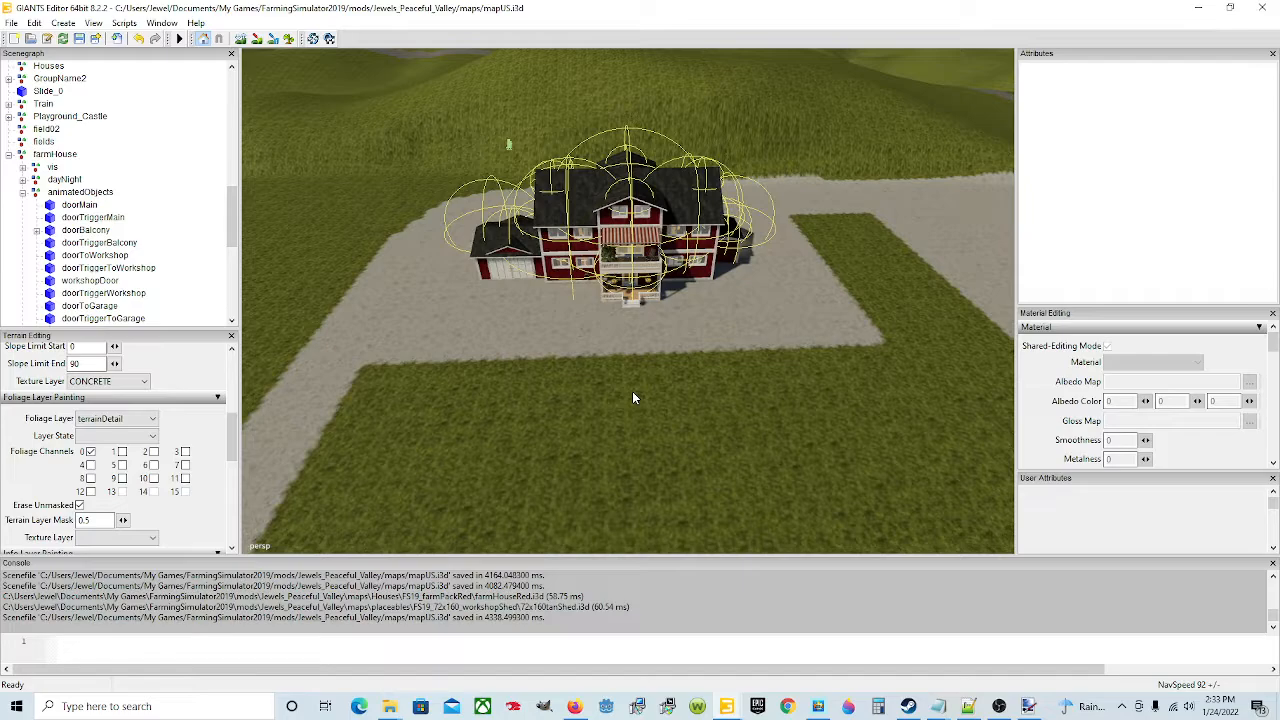
click(256, 40)
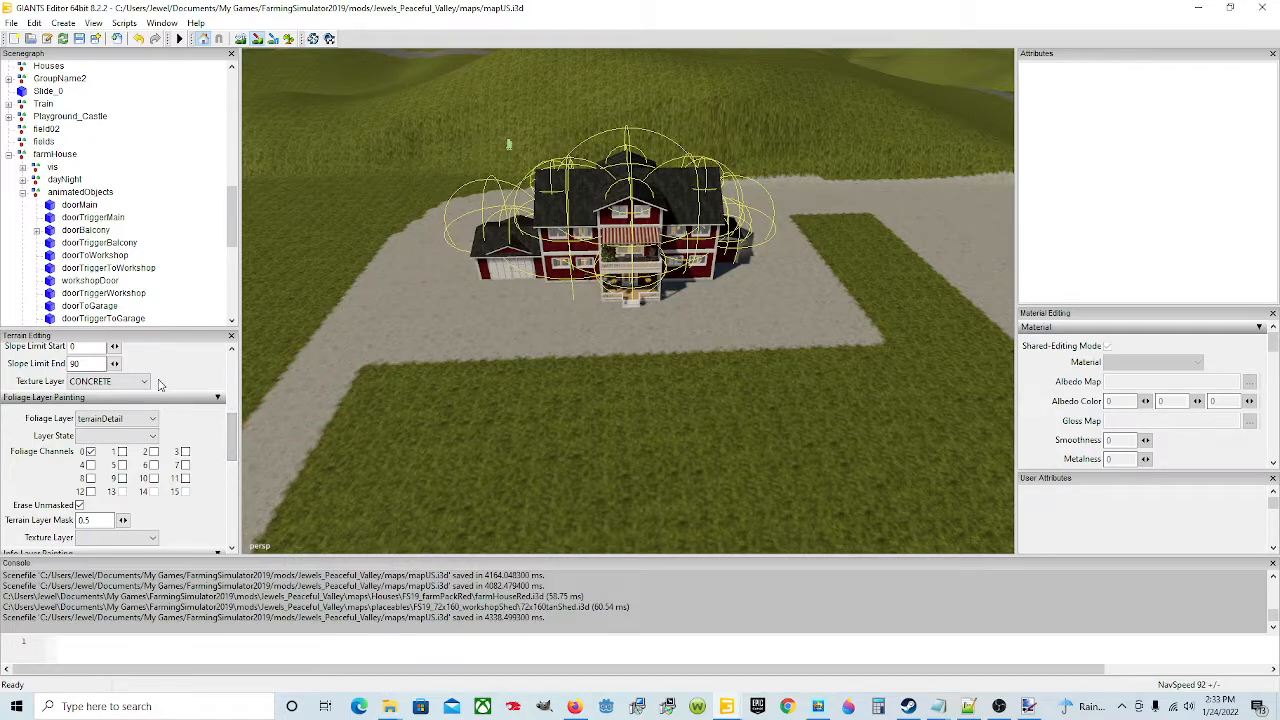
scroll(165, 390, up, 5)
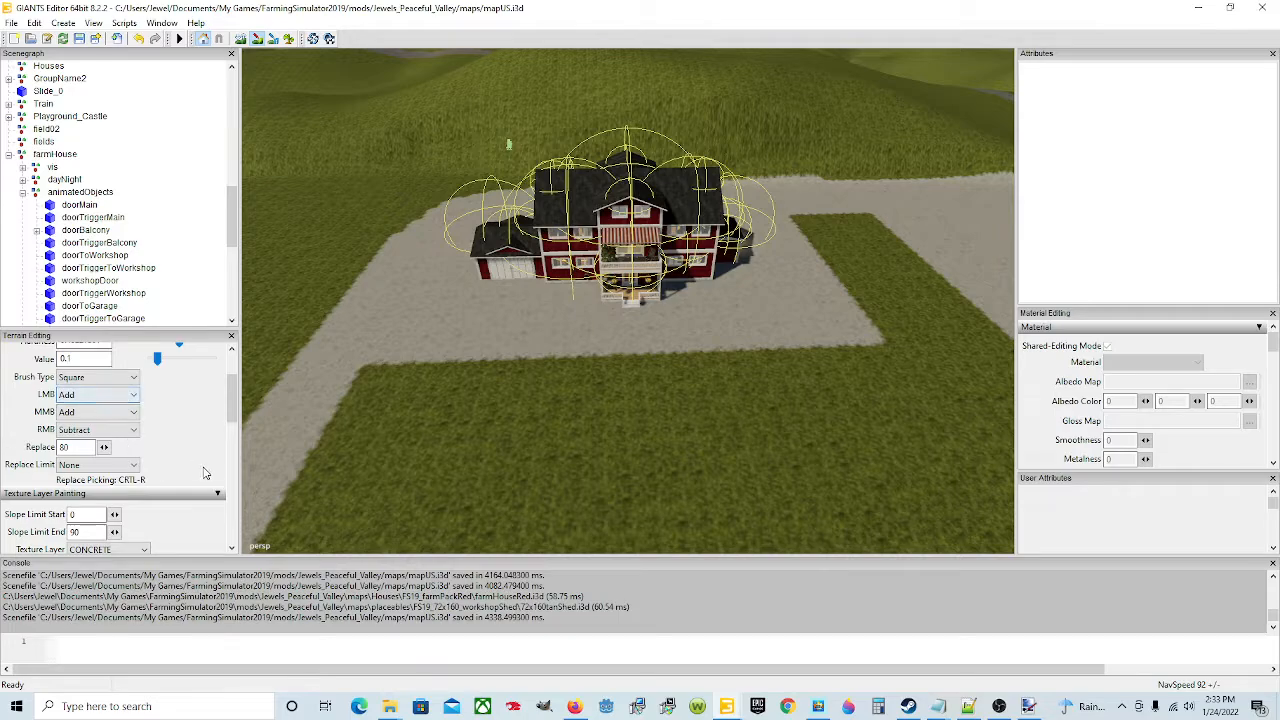
scroll(204, 472, down, 1)
click(115, 507)
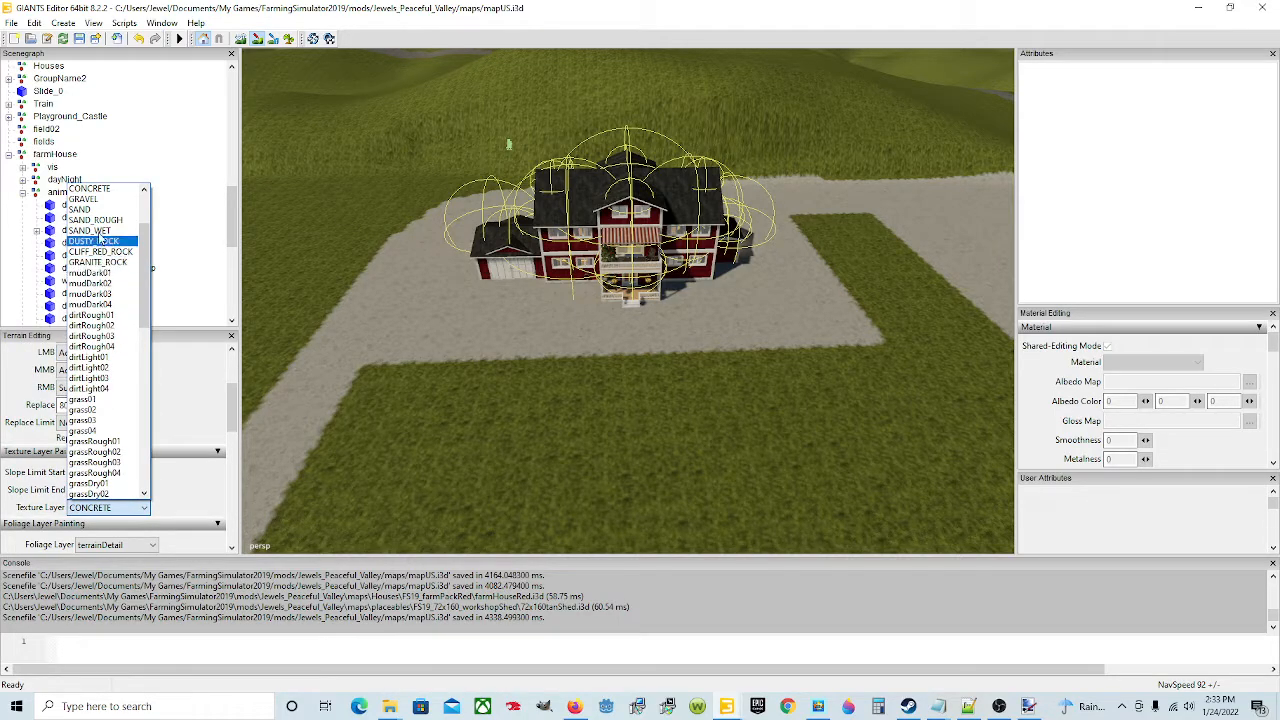
scroll(100, 240, up, 3)
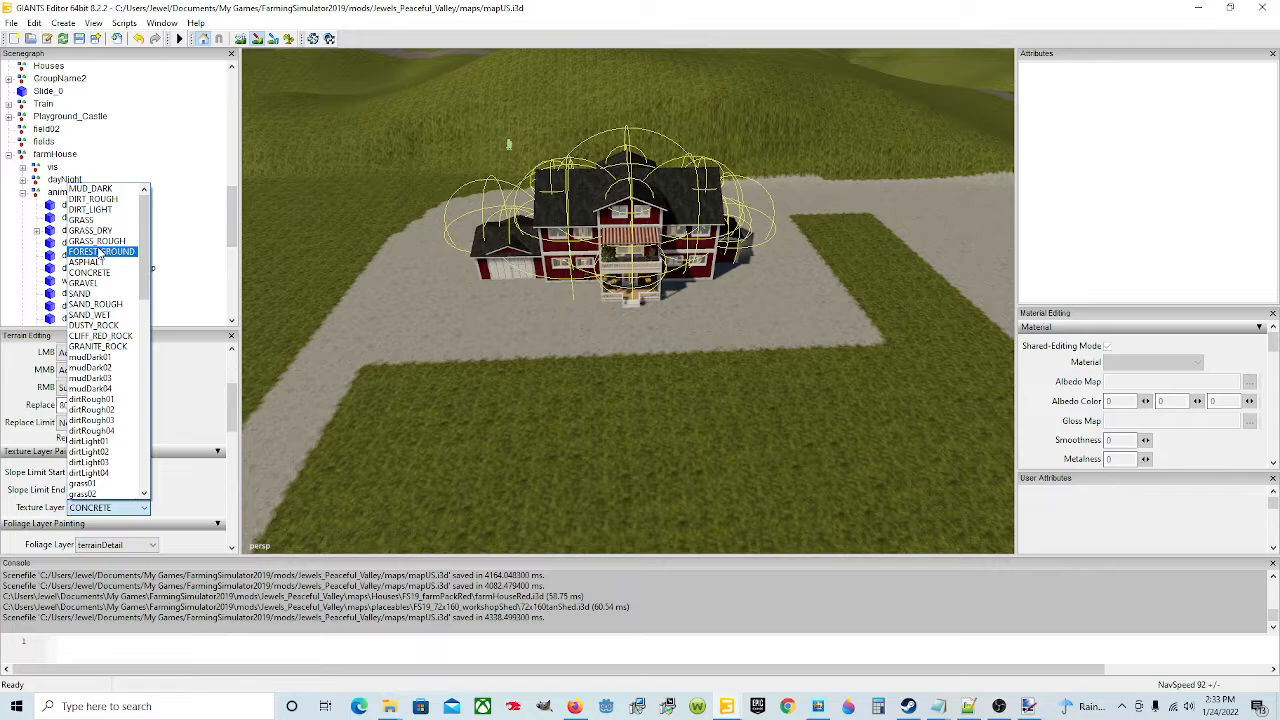
click(98, 241)
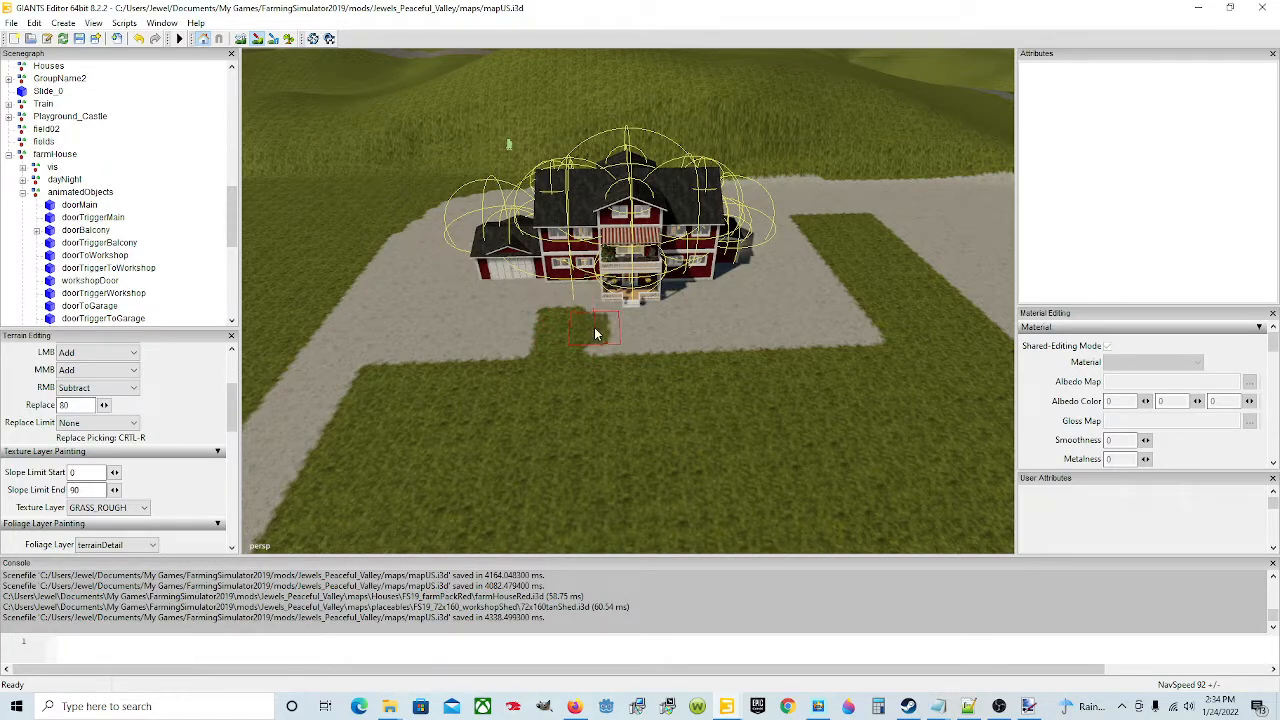
Paint rough grass over the concrete in front of the farmhouse, leaving a pad at the front steps and a strip before the garage
mouse_move(598, 338)
mouse_down()
mouse_move(671, 338)
mouse_move(703, 323)
mouse_move(699, 309)
mouse_up()
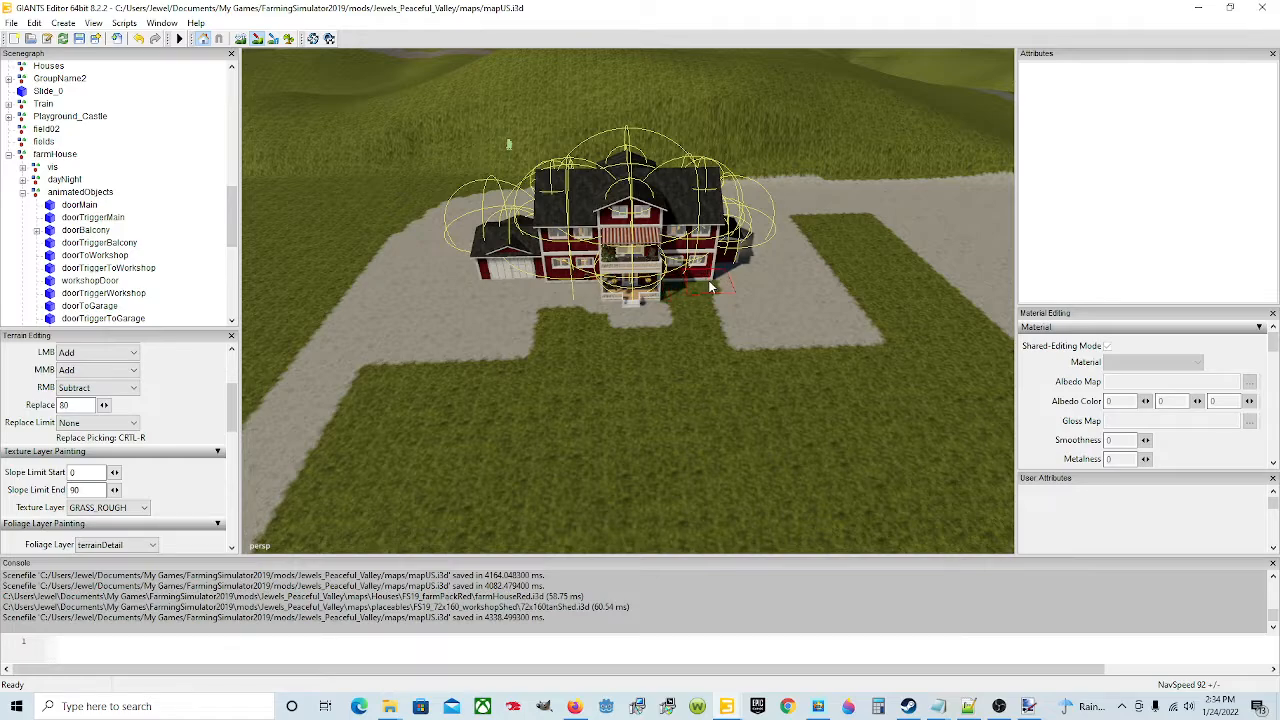
mouse_move(706, 286)
mouse_down()
mouse_move(728, 268)
mouse_move(742, 280)
mouse_up()
mouse_move(866, 320)
mouse_down()
mouse_move(772, 317)
mouse_move(723, 356)
mouse_up()
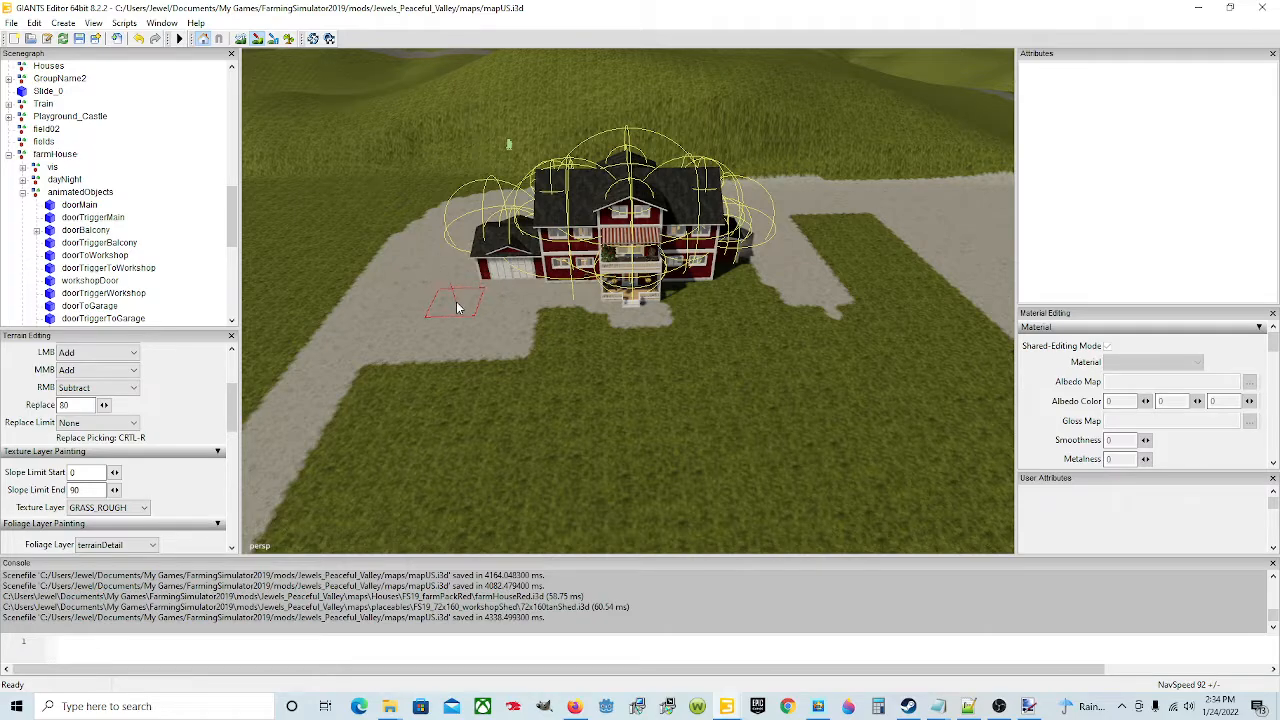
drag(460, 313, 412, 347)
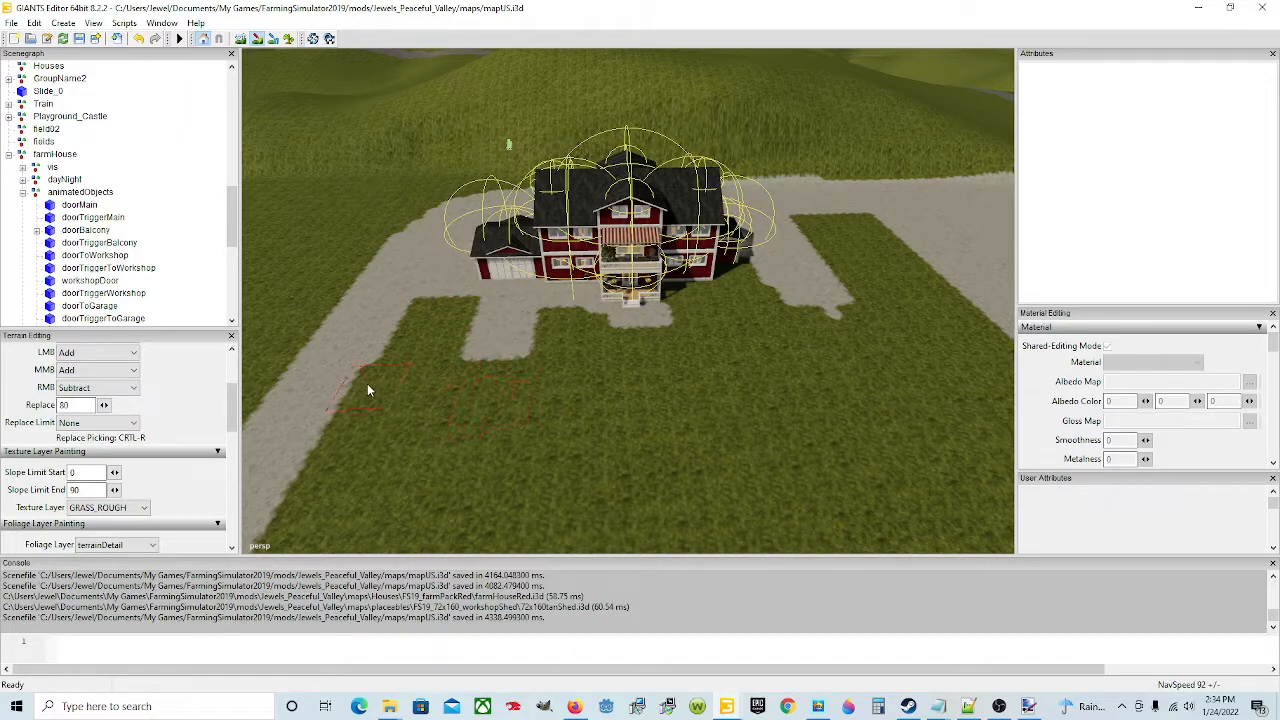
drag(397, 362, 407, 342)
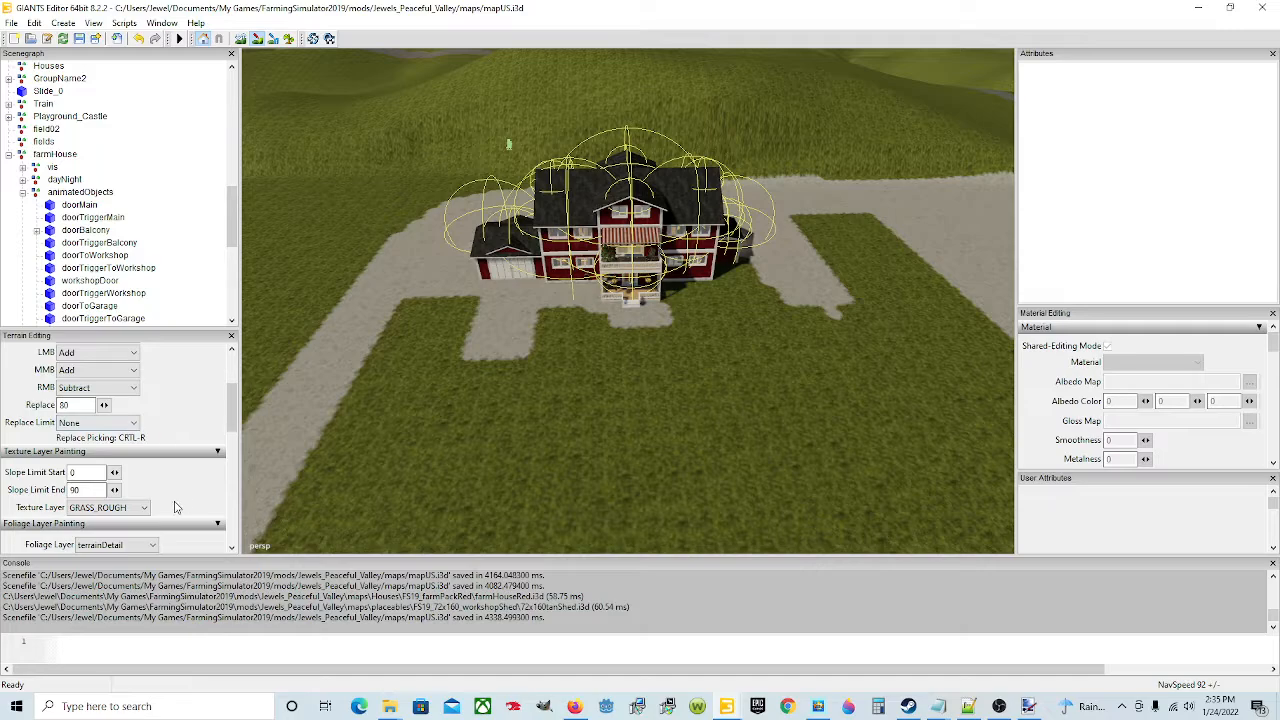
Paint a CONCRETE driveway extending the garage strip and curving round to join the side drive, enclosing a grass island
click(144, 508)
scroll(80, 347, up, 2)
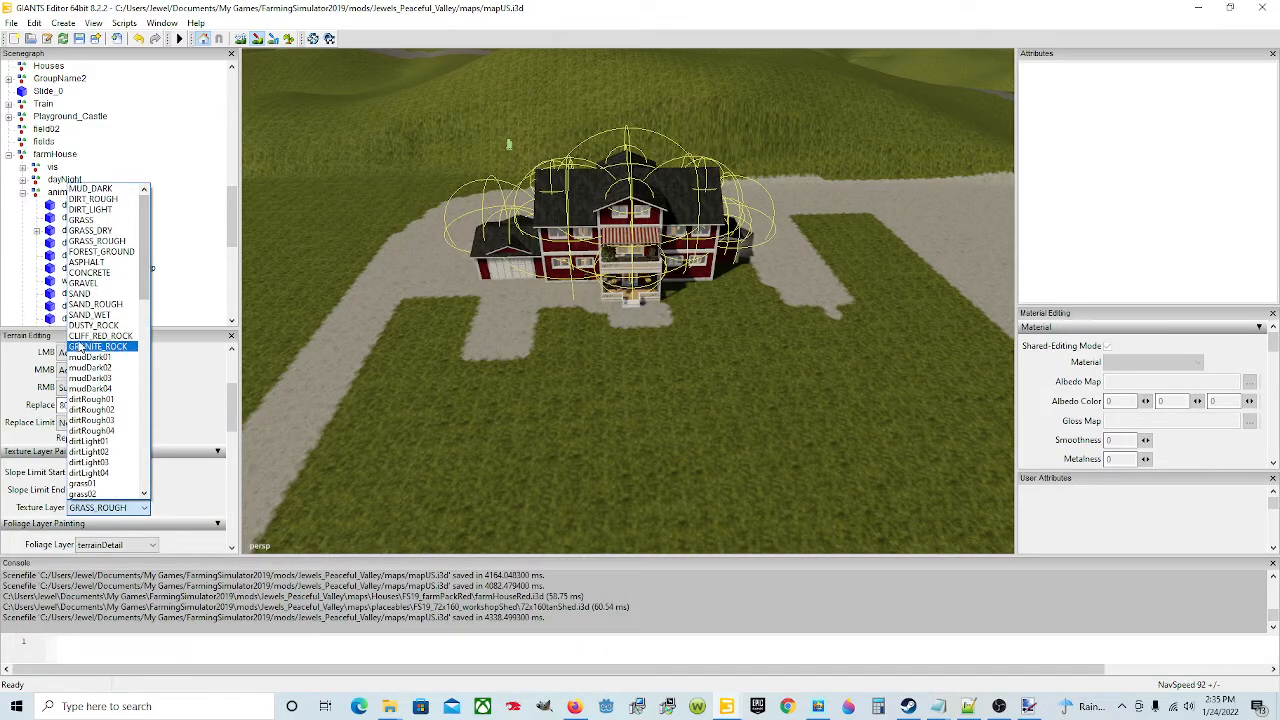
click(82, 272)
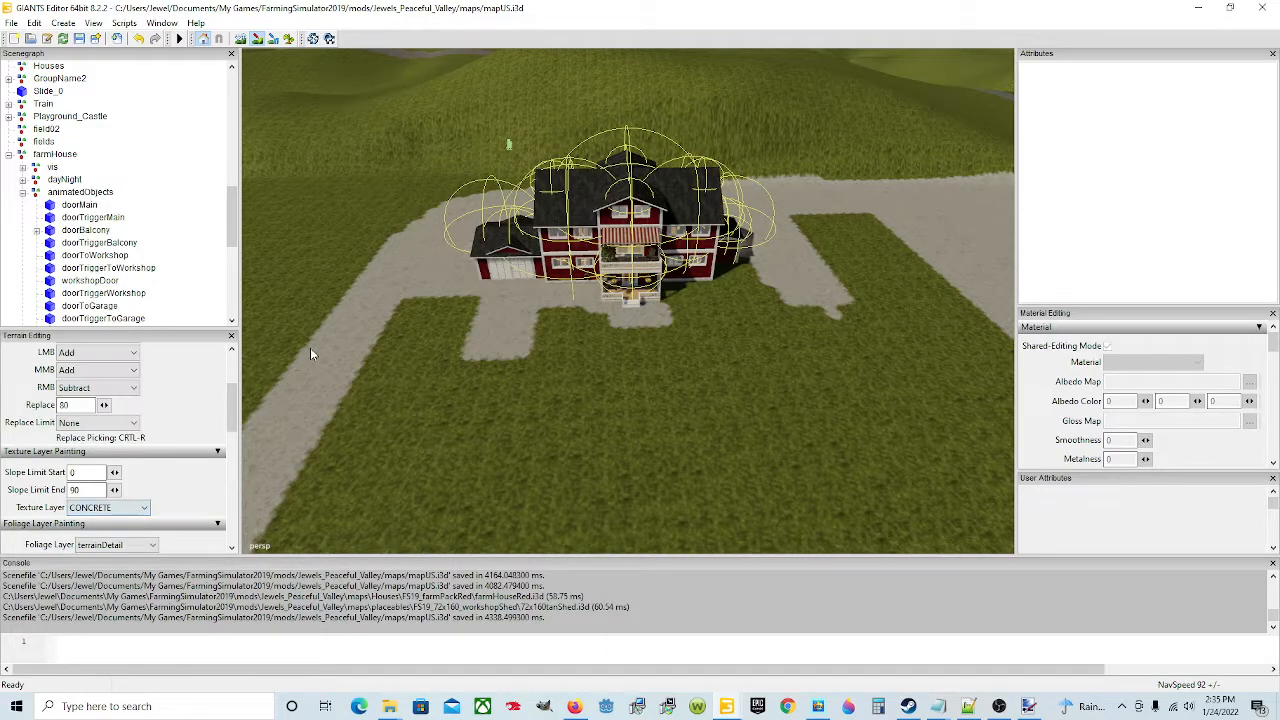
click(494, 368)
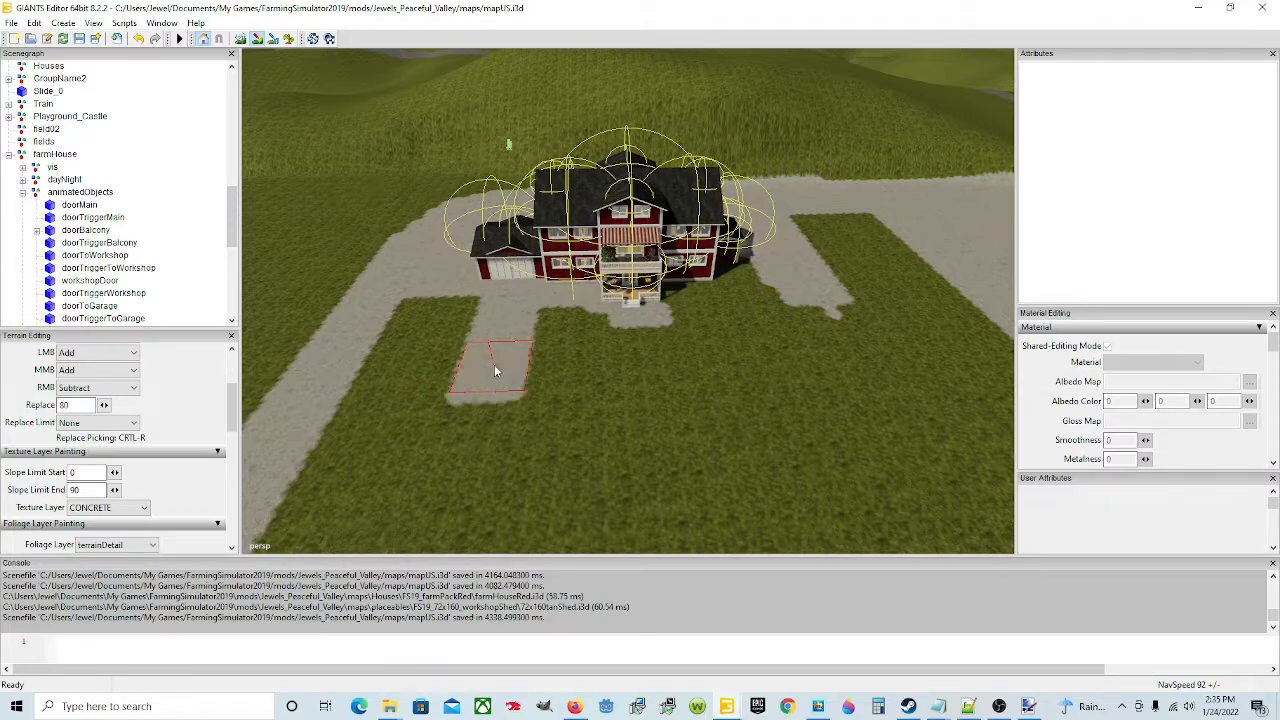
mouse_move(488, 394)
mouse_down()
mouse_move(340, 460)
mouse_move(374, 439)
mouse_up()
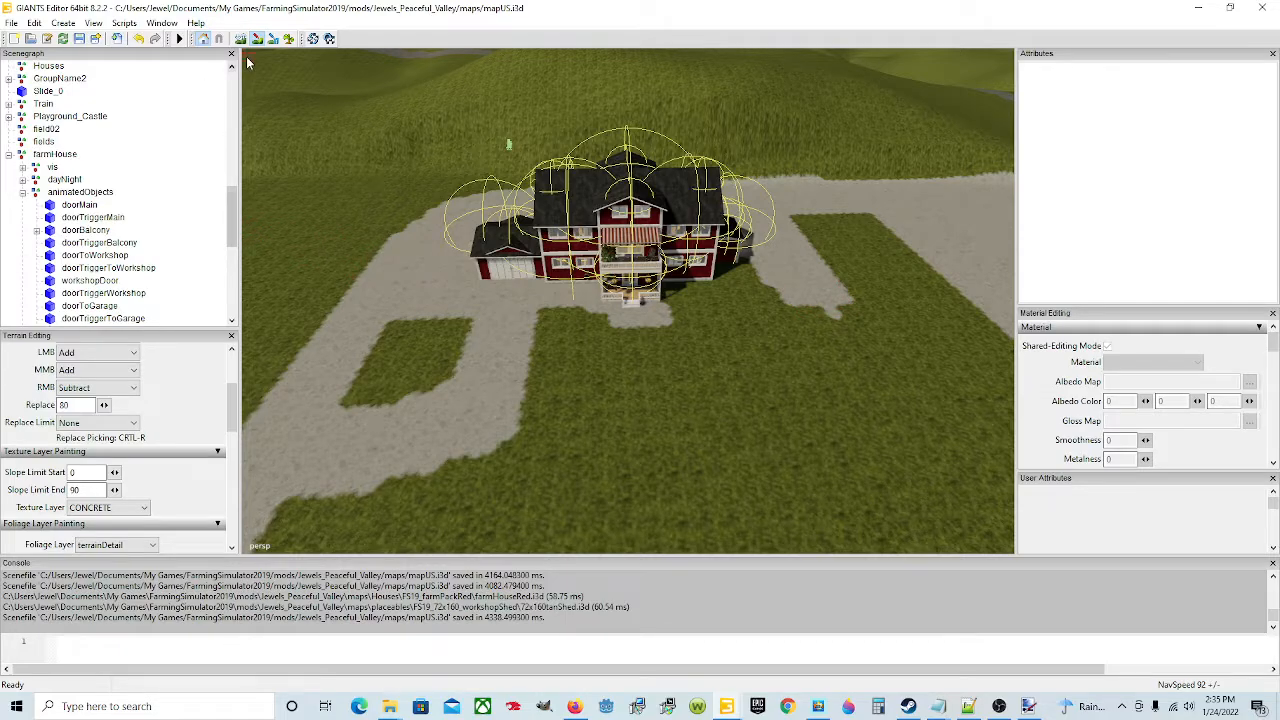
Set the texture layer back to GRASS_ROUGH and leave texture painting mode
click(127, 508)
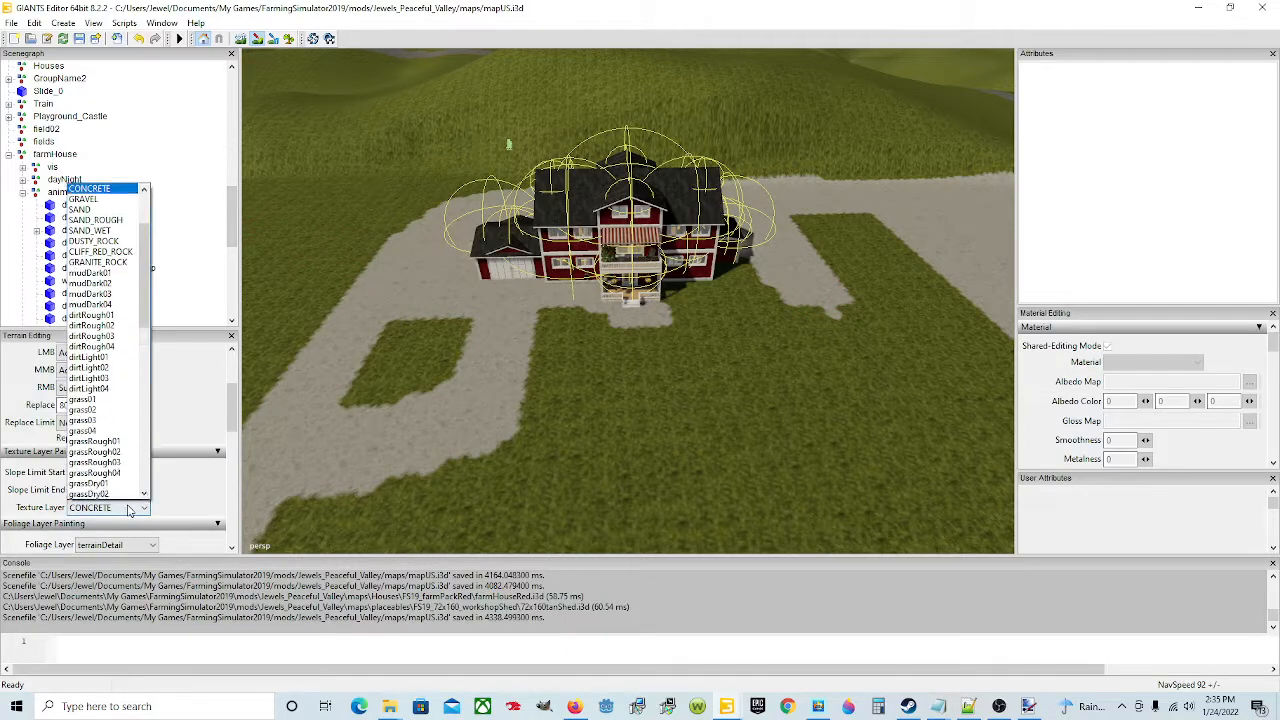
scroll(115, 235, up, 3)
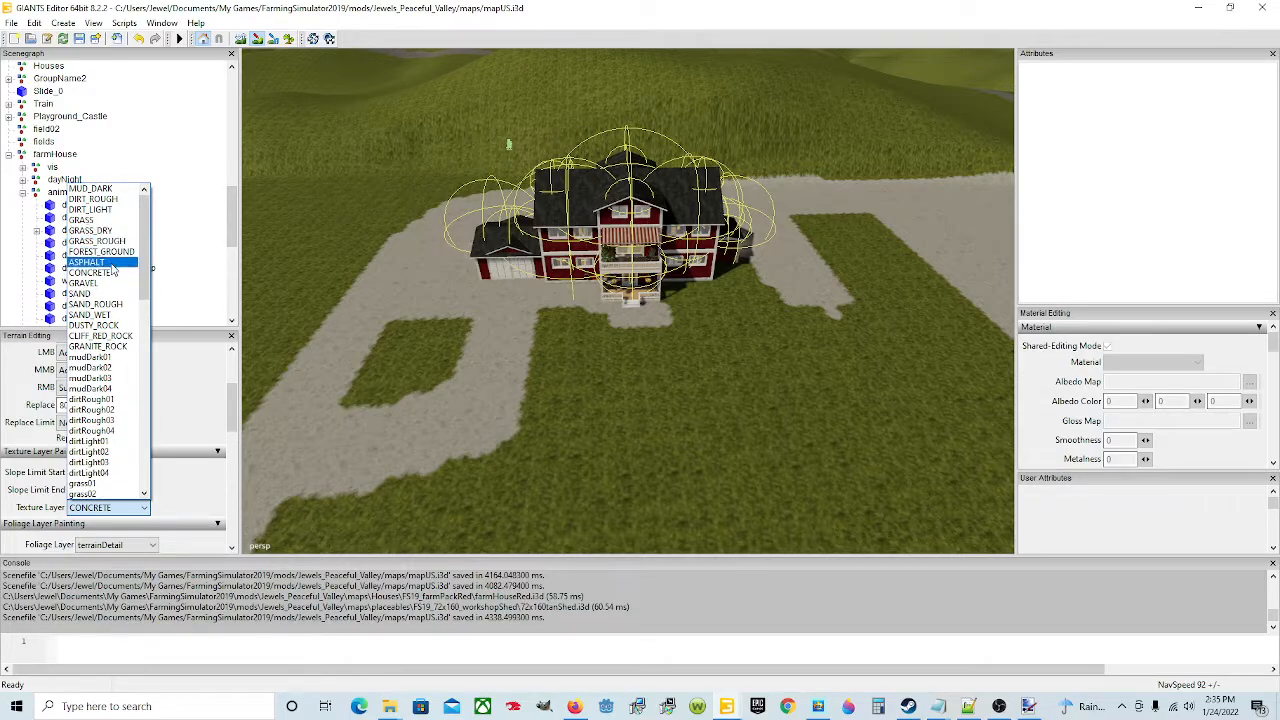
click(100, 241)
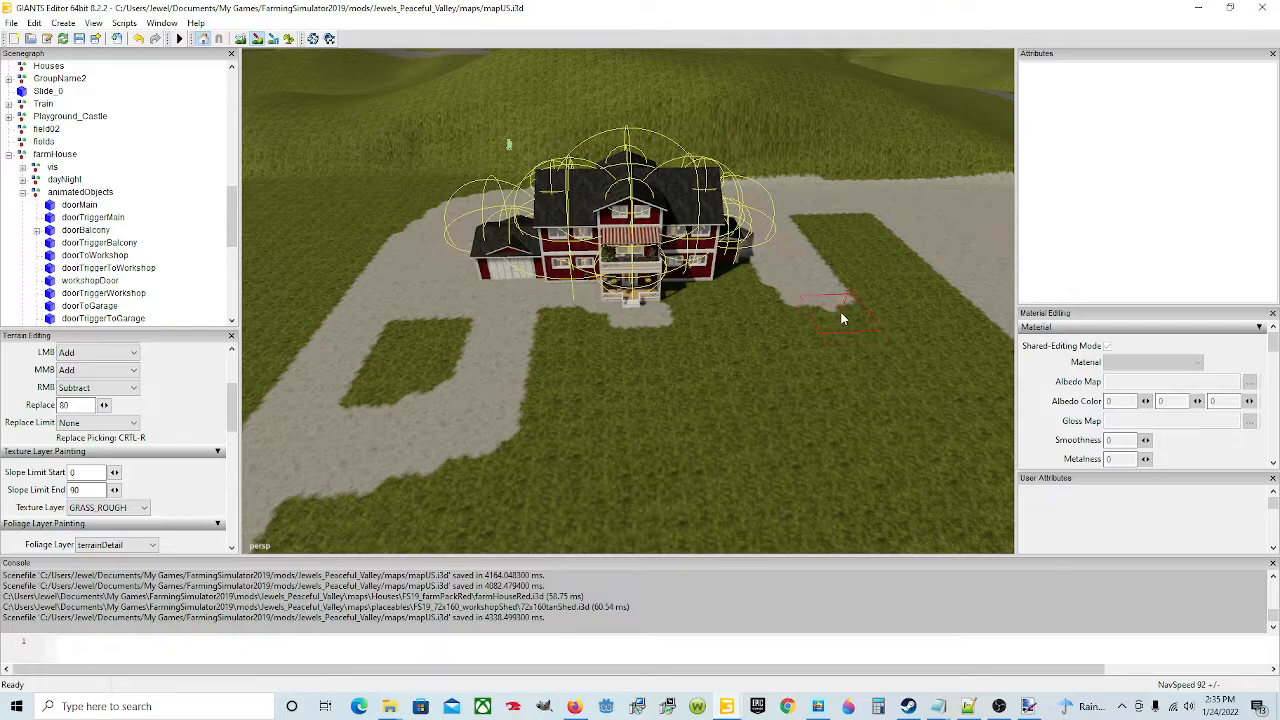
click(257, 39)
Examine the concrete strip behind the farmhouse and its edge along the grassy slope
mouse_move(524, 382)
alt+mouse_down()
mouse_move(574, 403)
mouse_move(643, 336)
mouse_move(426, 344)
alt+mouse_up()
scroll(643, 336, up, 4)
scroll(644, 335, up, 4)
scroll(654, 298, down, 6)
alt+drag(539, 355, 632, 331)
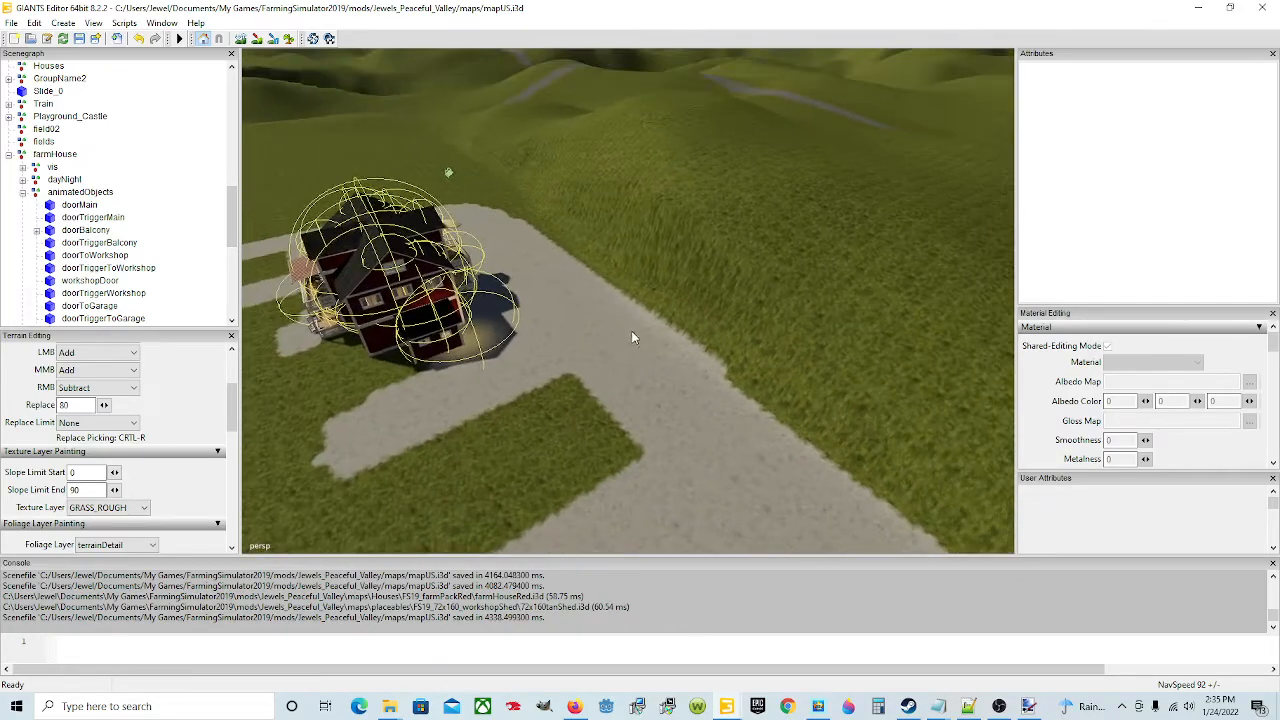
alt+drag(545, 387, 446, 278)
scroll(560, 369, up, 3)
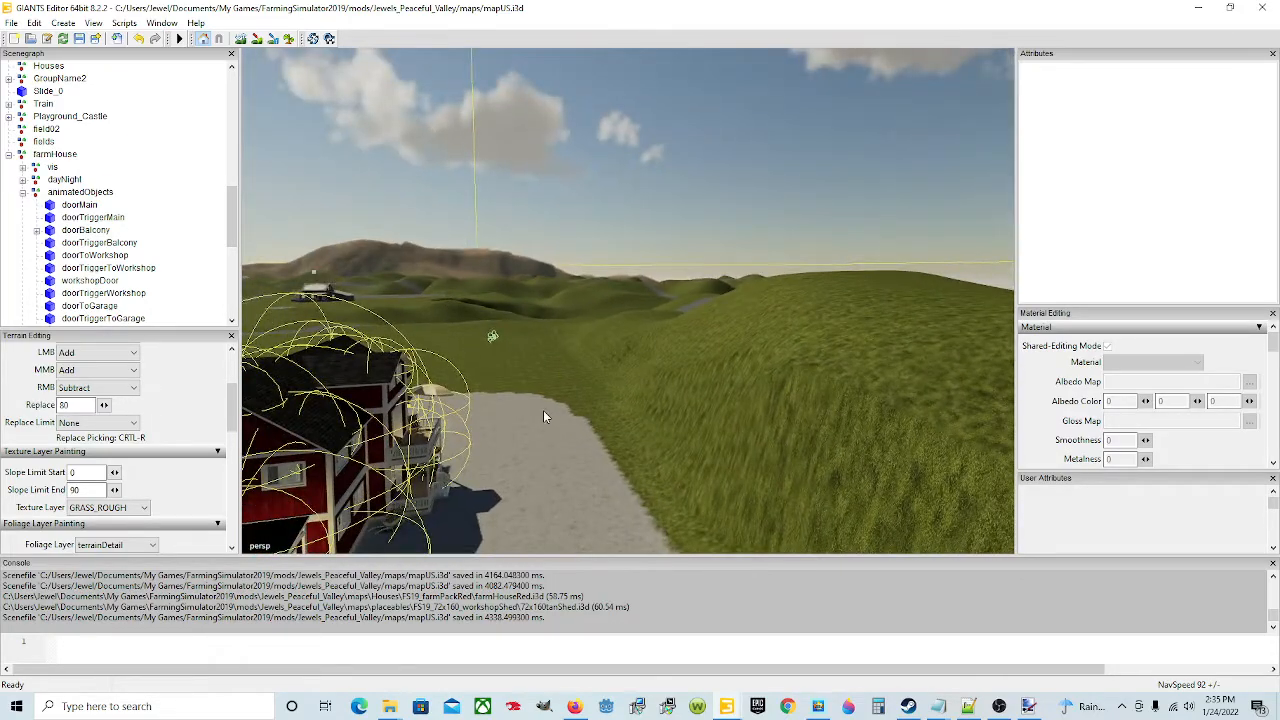
alt+drag(543, 411, 443, 465)
alt+drag(550, 372, 494, 422)
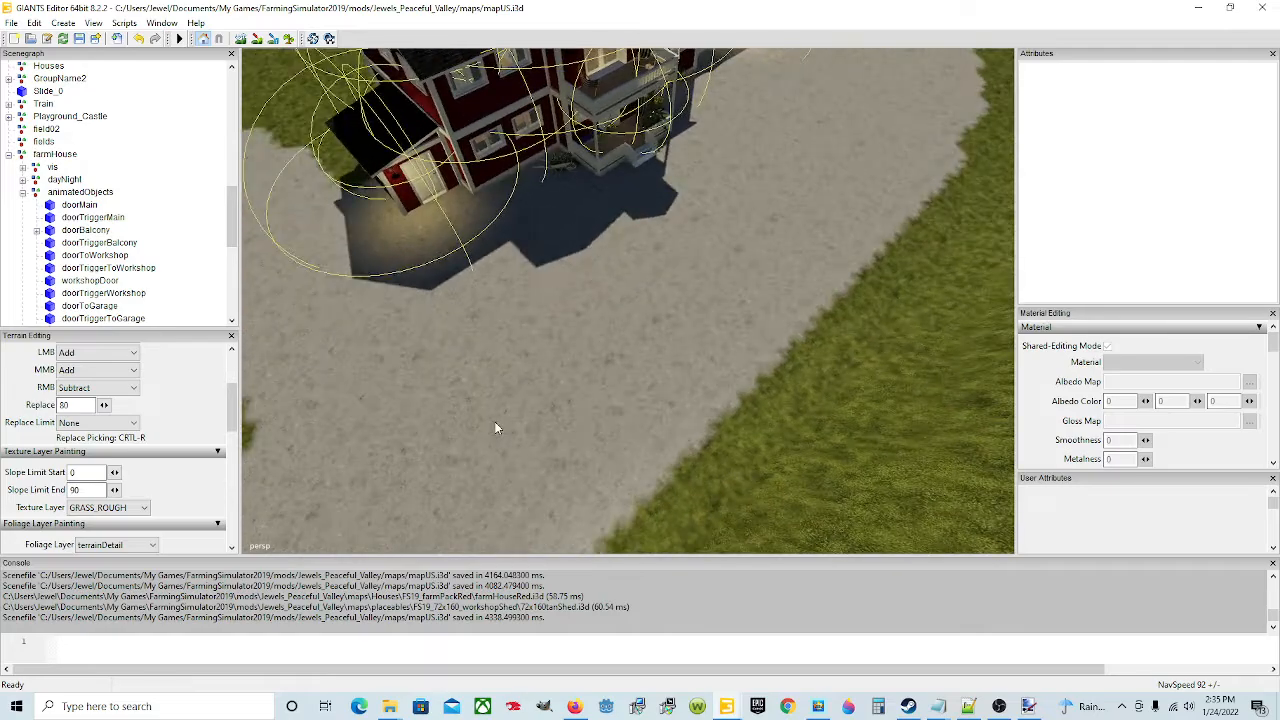
alt+drag(474, 285, 596, 242)
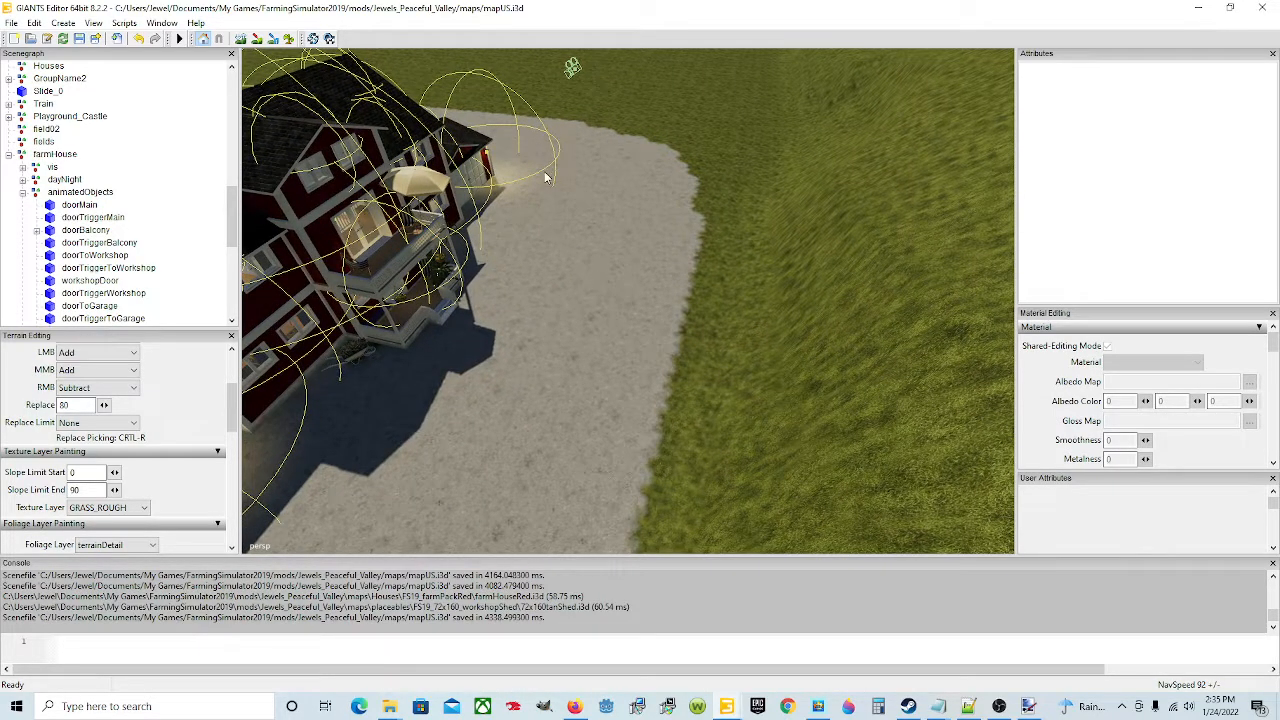
Paint GRASS_ROUGH over the concrete notch beside the workshop annex, bringing the lawn back to its rear corner
alt+drag(575, 313, 490, 362)
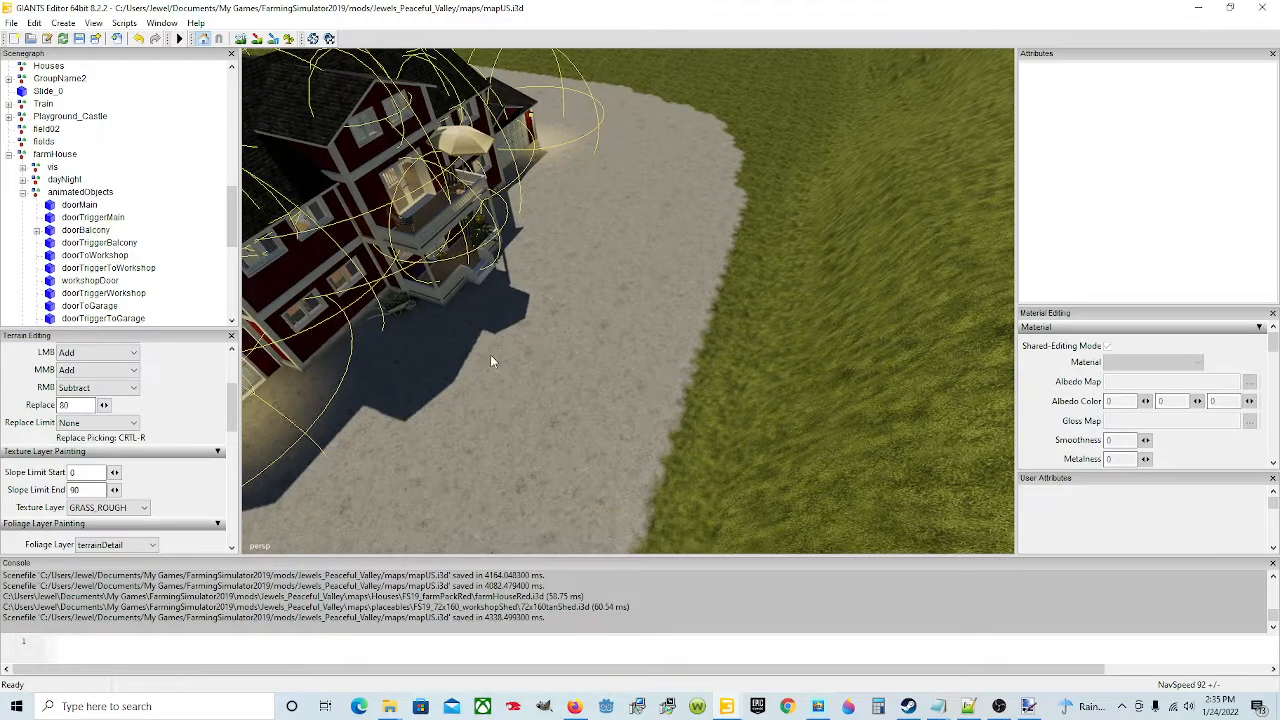
mouse_move(490, 361)
right_down()
mouse_move(463, 363)
mouse_move(358, 303)
mouse_move(346, 330)
mouse_move(274, 340)
mouse_move(400, 363)
mouse_move(305, 353)
mouse_move(340, 345)
right_up()
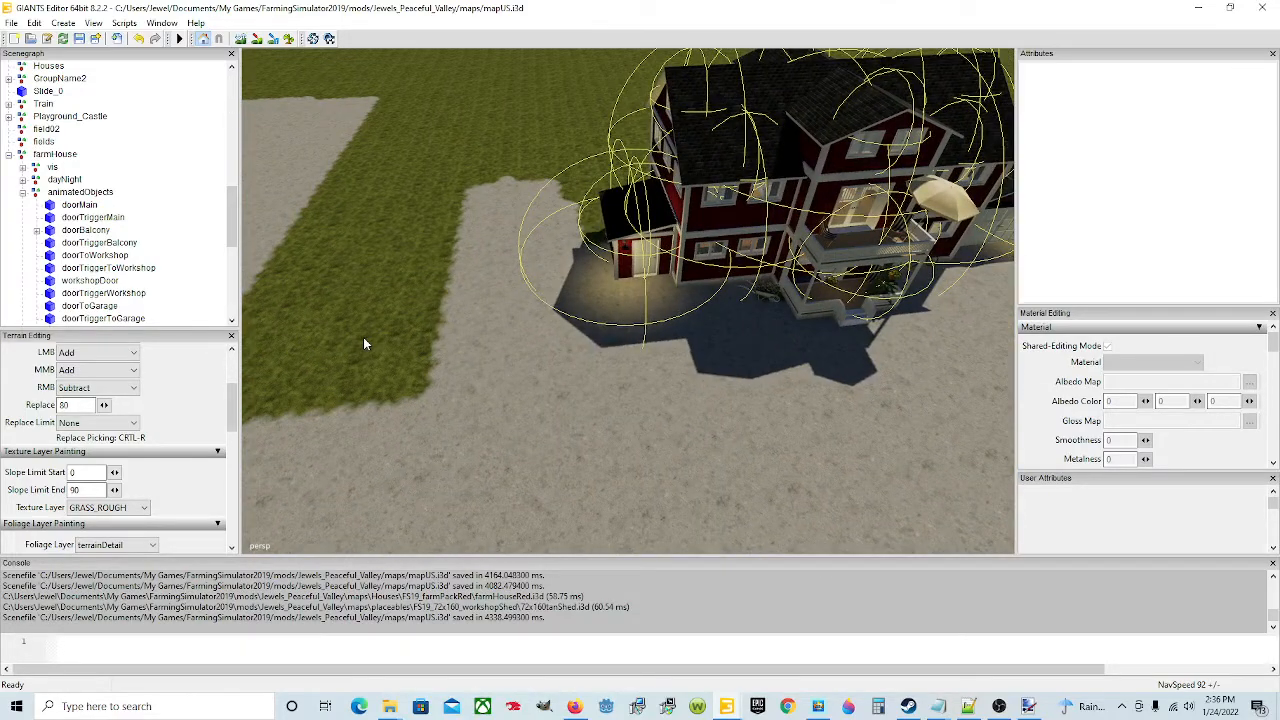
click(256, 40)
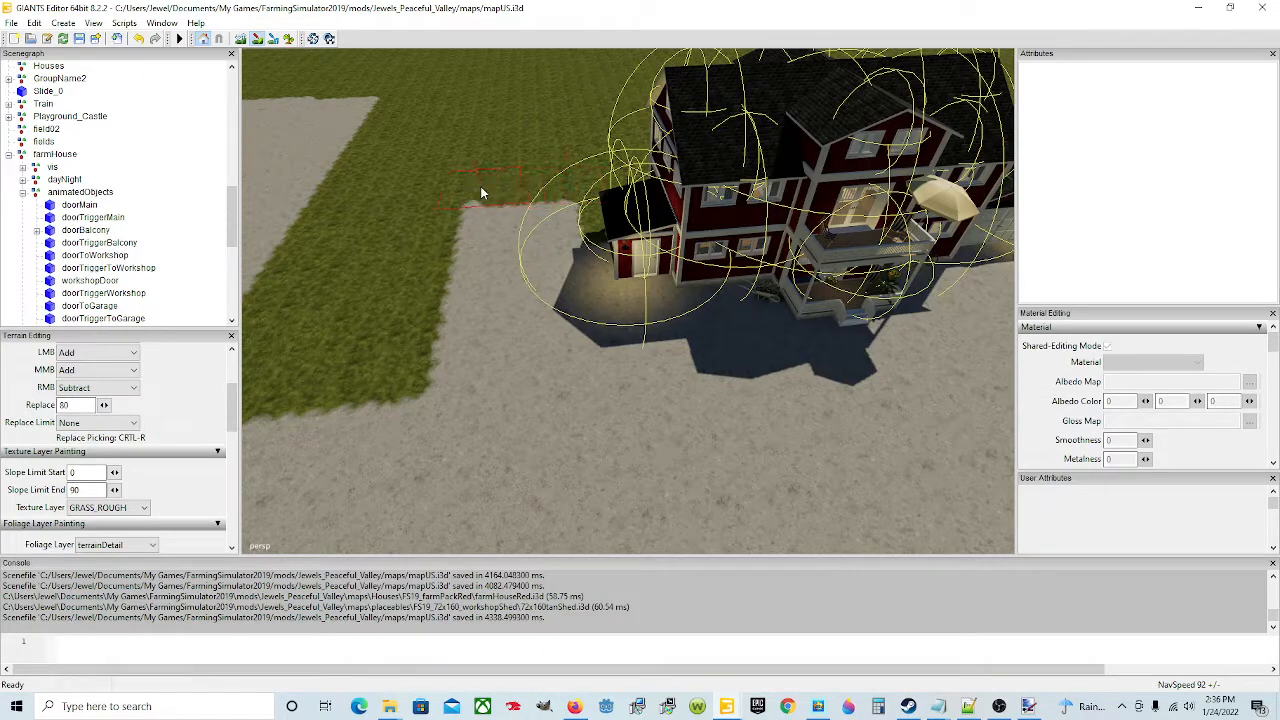
mouse_move(480, 192)
mouse_down()
mouse_move(519, 229)
mouse_move(497, 229)
mouse_move(535, 236)
mouse_up()
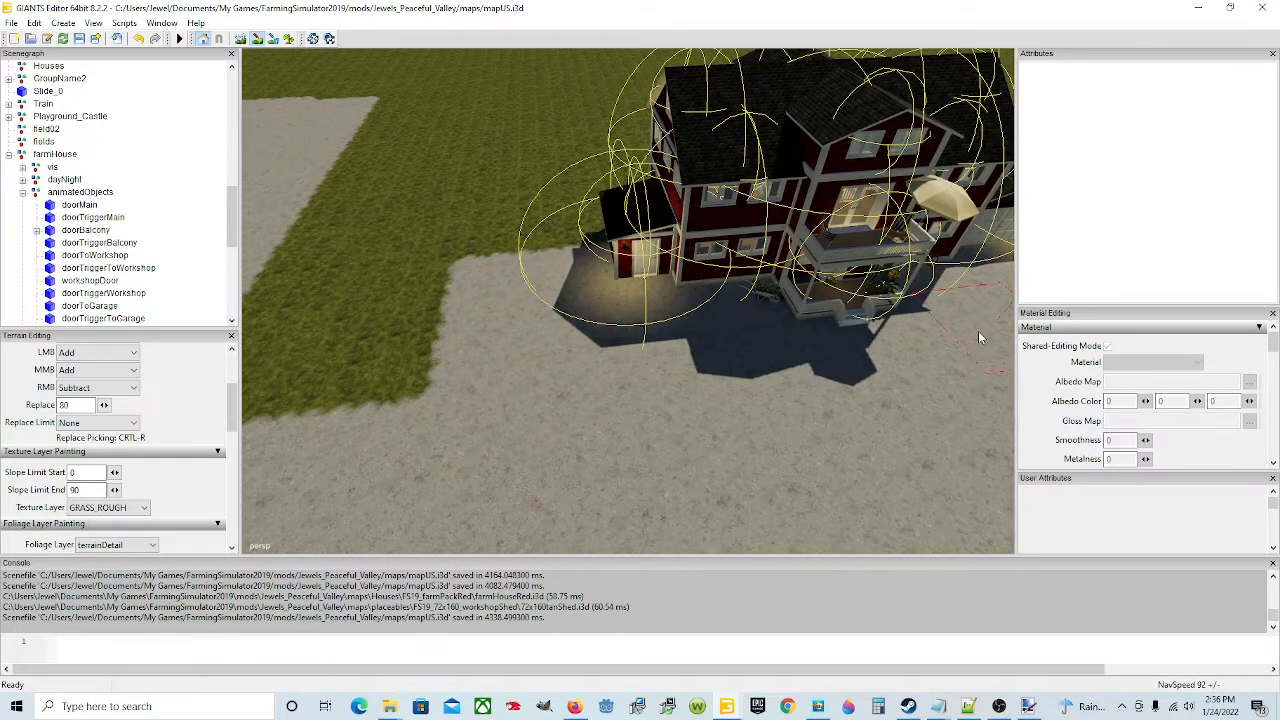
click(260, 39)
Paint a rectangular GRASS_ROUGH patch behind the farmhouse, between the back porch steps and the garage door
alt+drag(400, 288, 528, 310)
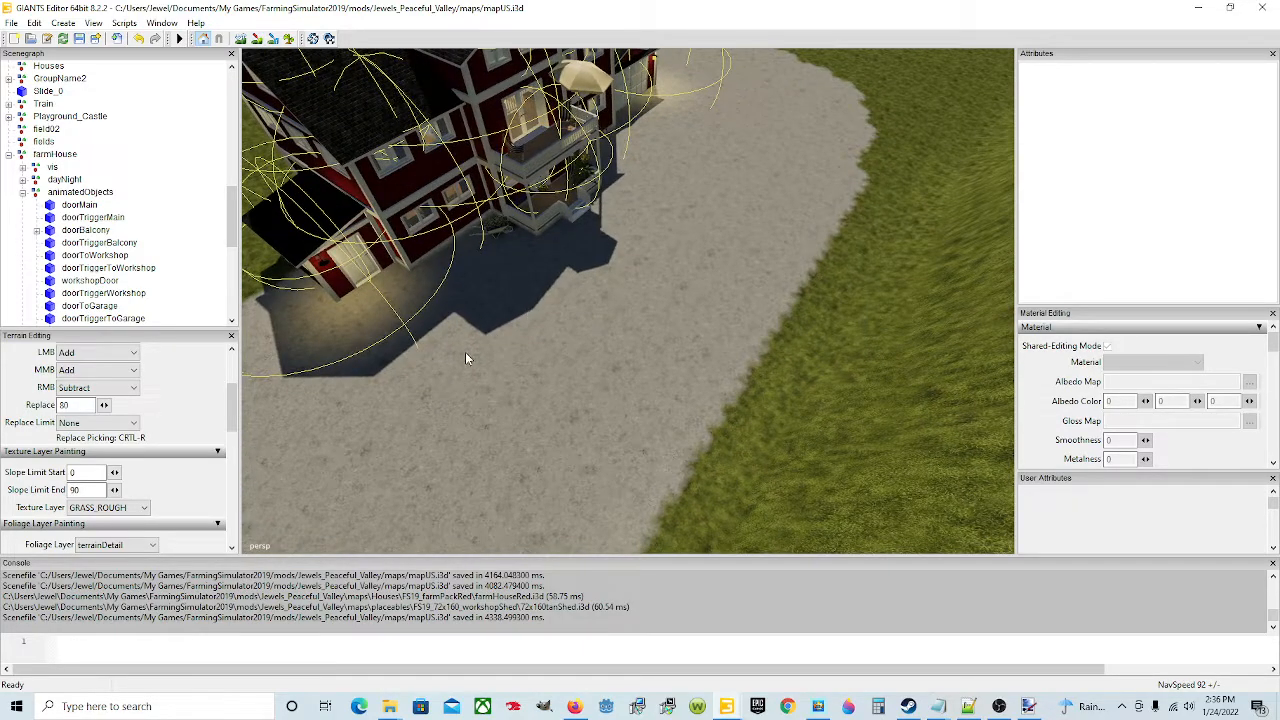
alt+drag(465, 358, 391, 321)
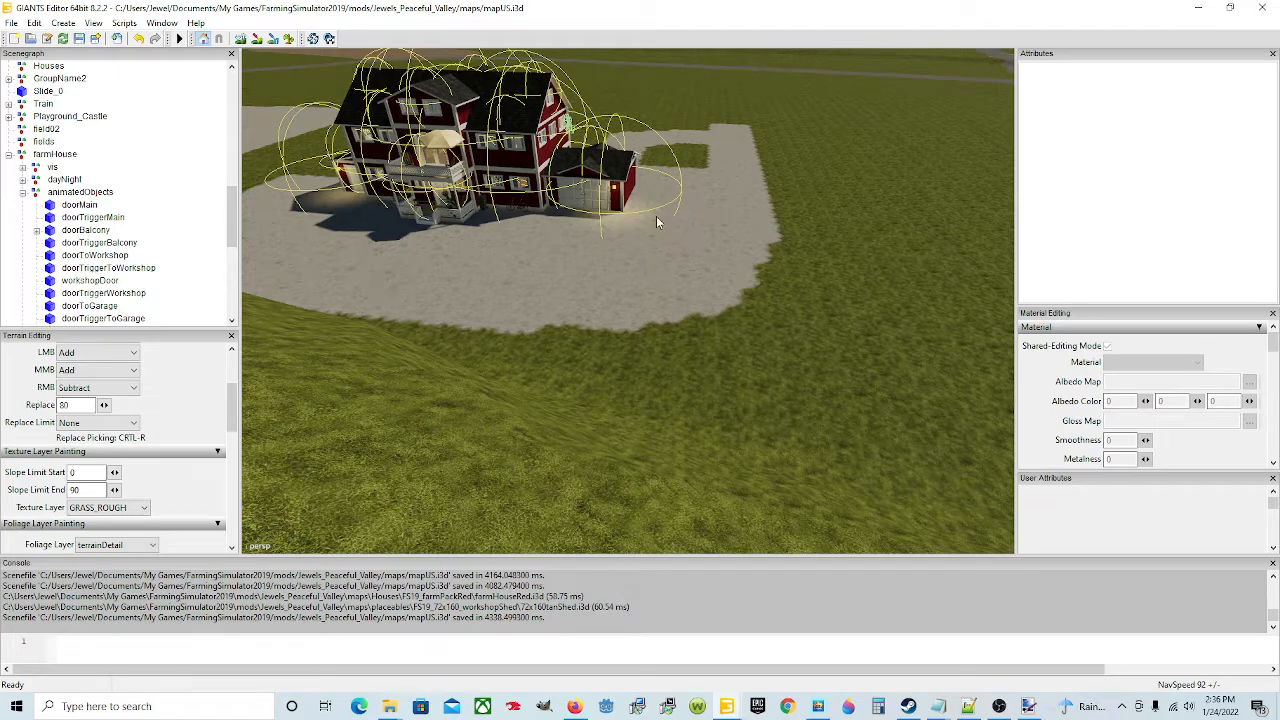
alt+drag(592, 264, 534, 269)
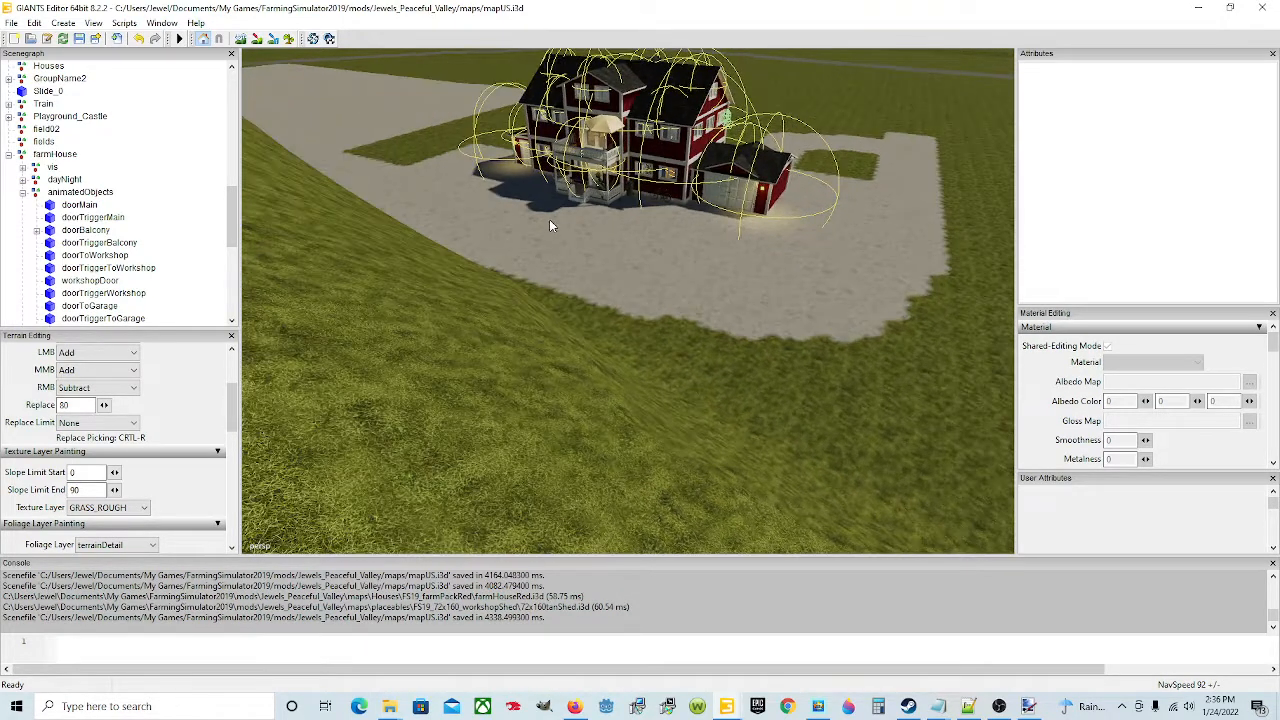
alt+drag(549, 219, 648, 292)
scroll(546, 212, up, 3)
scroll(679, 298, down, 3)
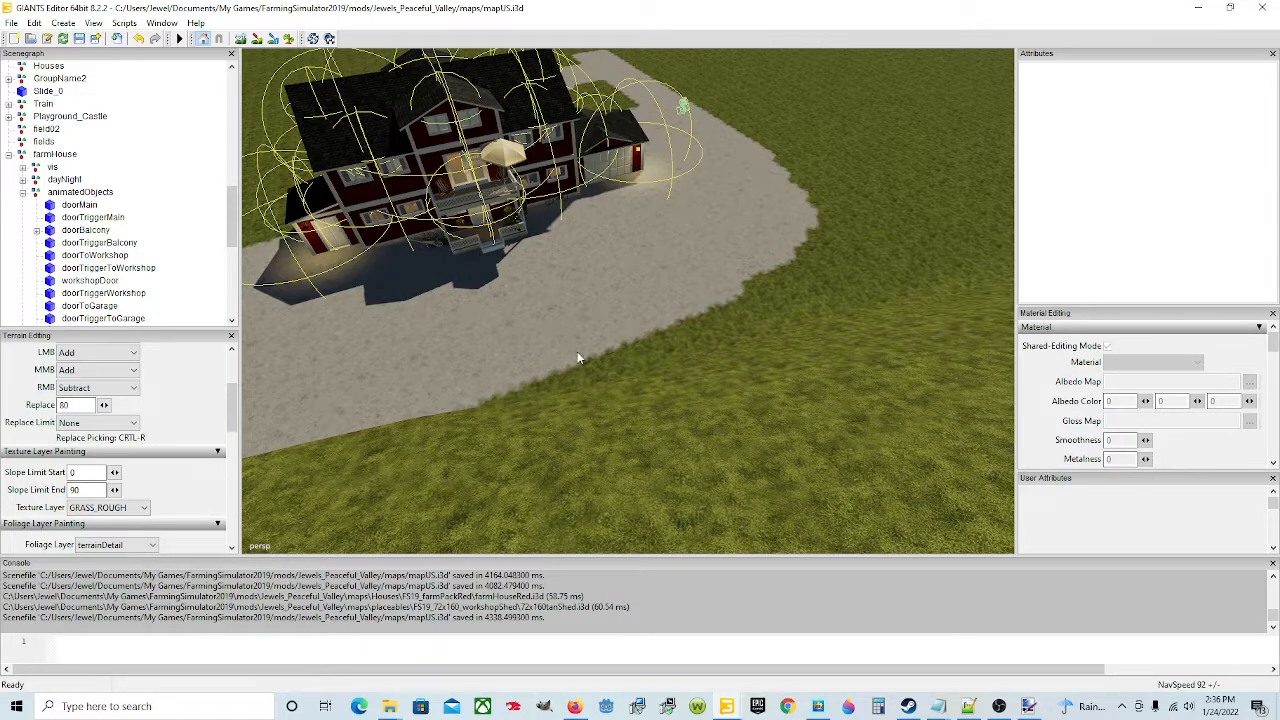
alt+drag(578, 357, 554, 333)
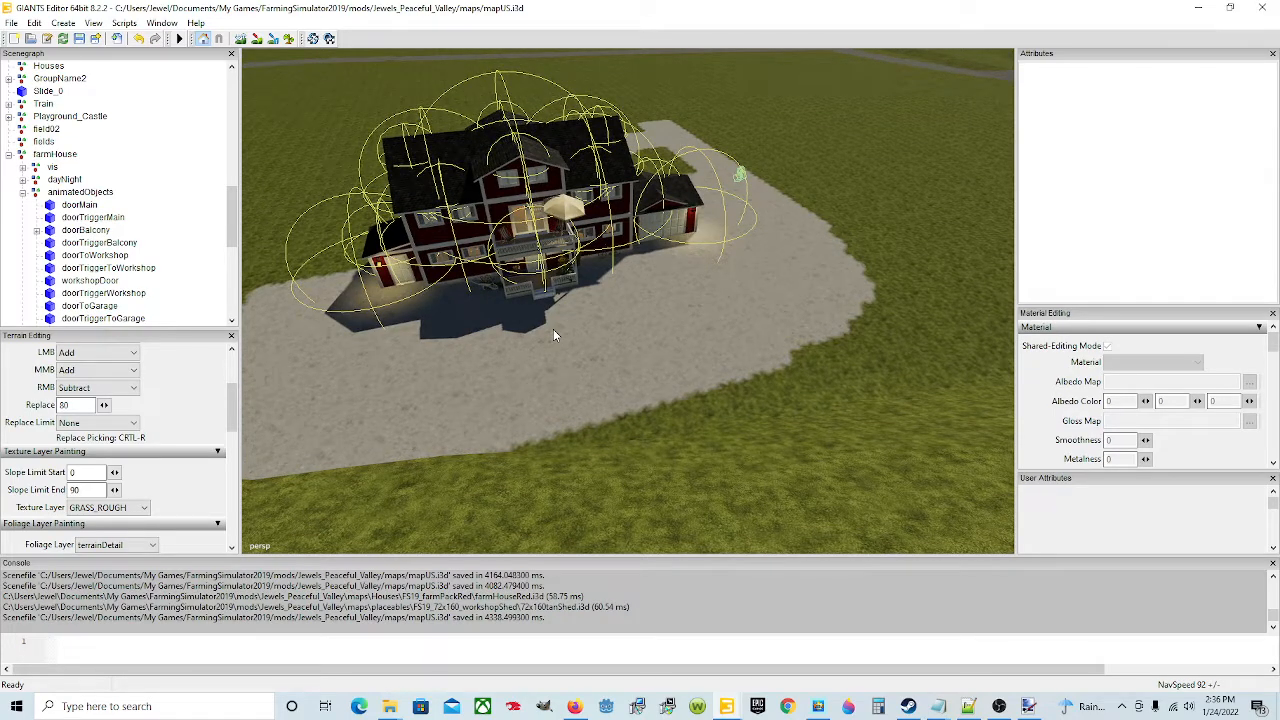
scroll(684, 371, up, 5)
alt+drag(676, 365, 621, 378)
scroll(491, 368, down, 5)
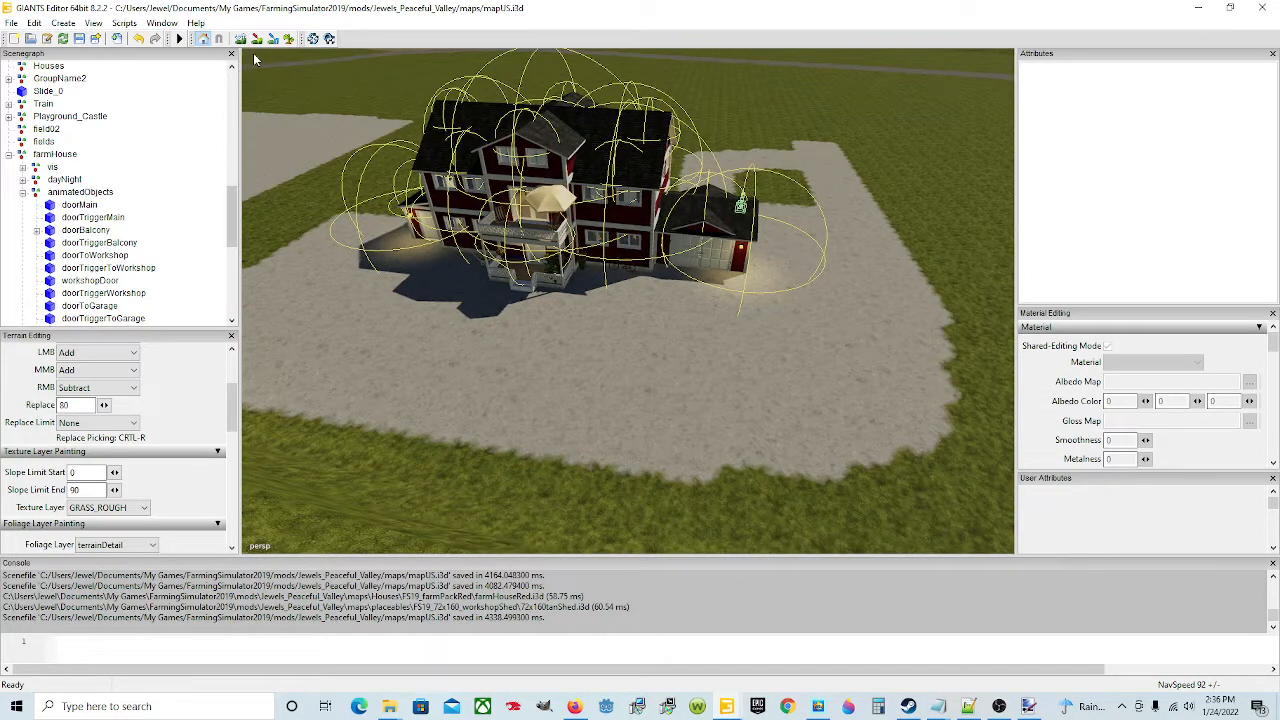
click(606, 290)
mouse_move(606, 290)
mouse_down()
mouse_move(575, 293)
mouse_move(581, 319)
mouse_move(566, 324)
mouse_move(612, 312)
mouse_move(620, 282)
mouse_move(636, 339)
mouse_move(565, 300)
mouse_move(604, 333)
mouse_up()
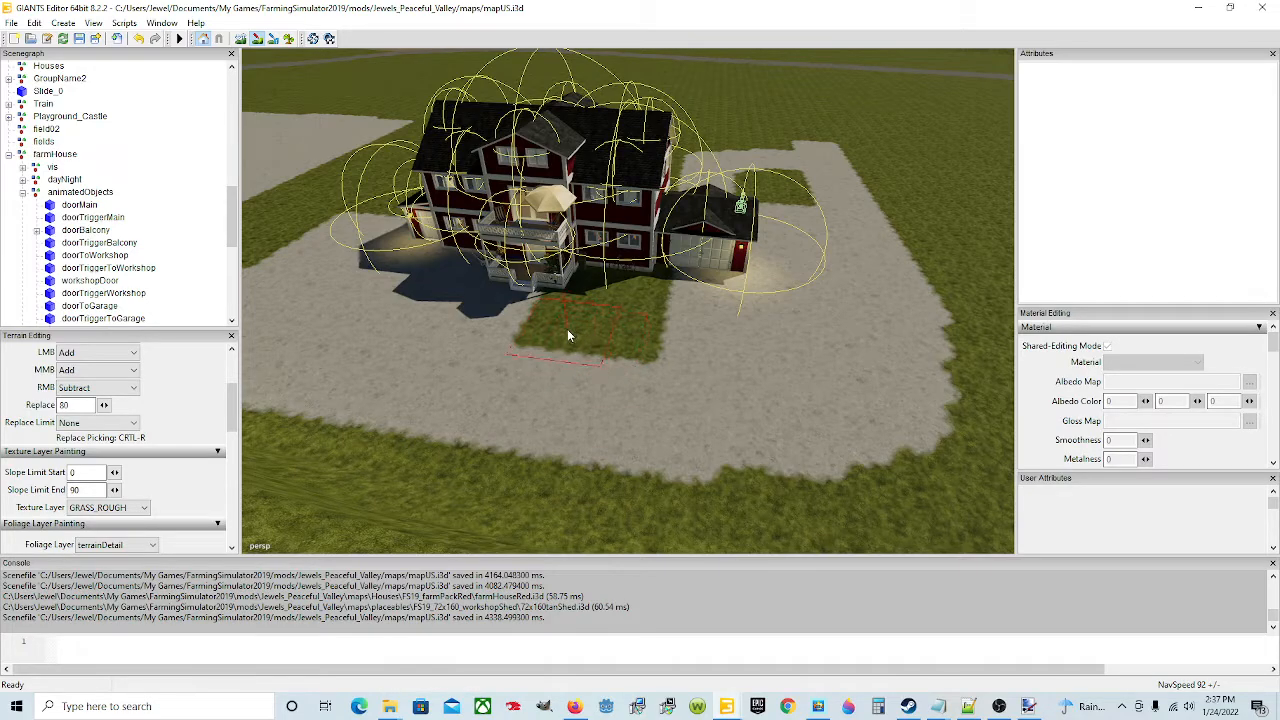
mouse_move(567, 335)
mouse_down()
mouse_move(608, 338)
mouse_move(558, 333)
mouse_up()
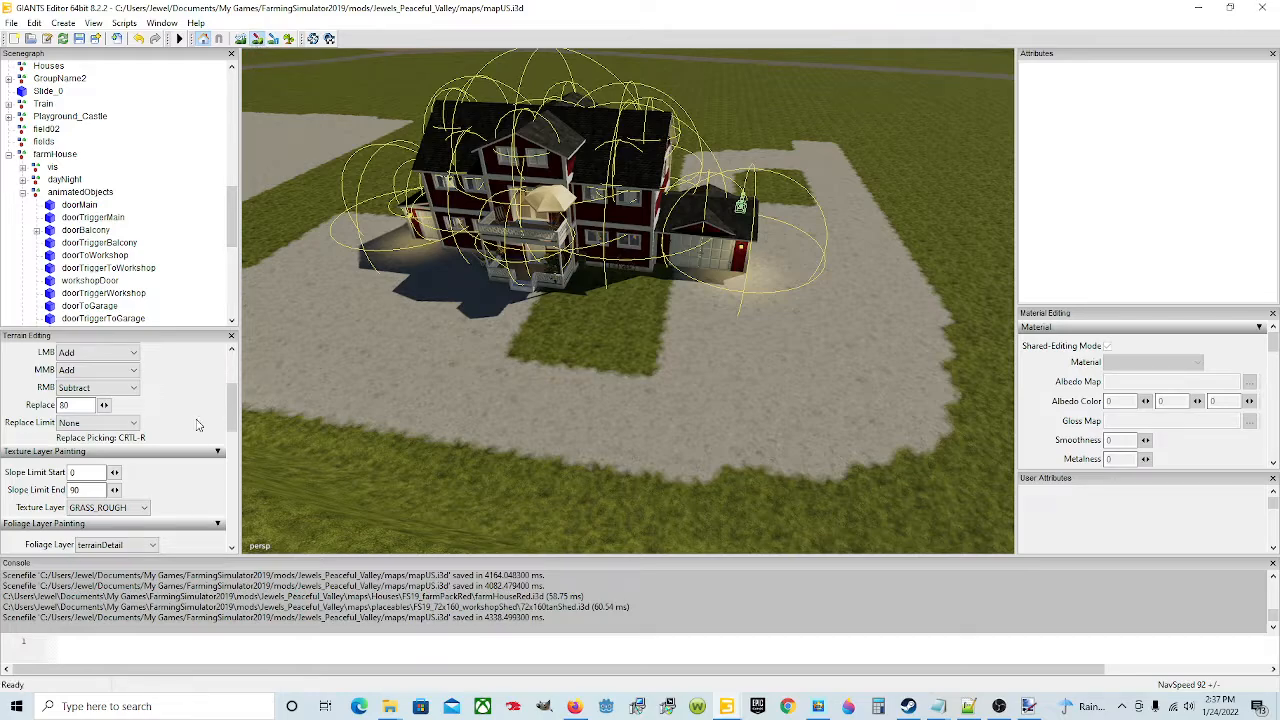
Trim the garage-side edge of the new grass patch with the CONCRETE texture layer
click(128, 508)
scroll(96, 285, up, 2)
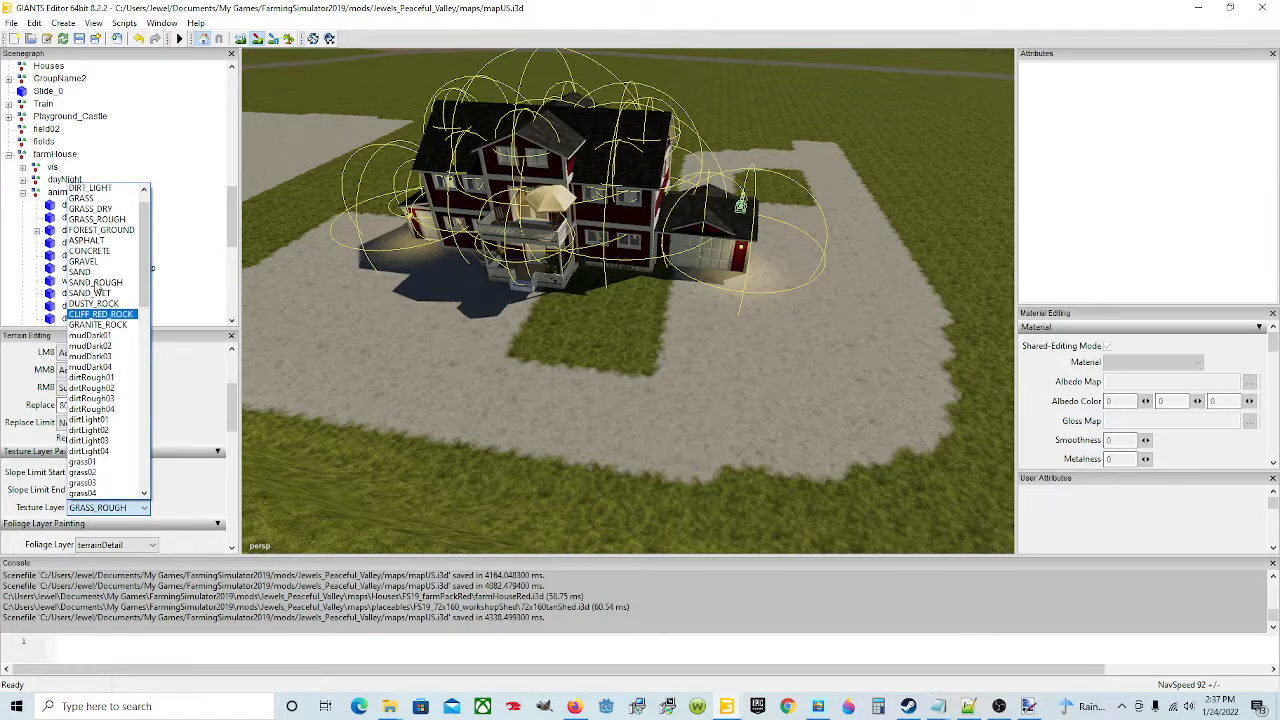
click(96, 273)
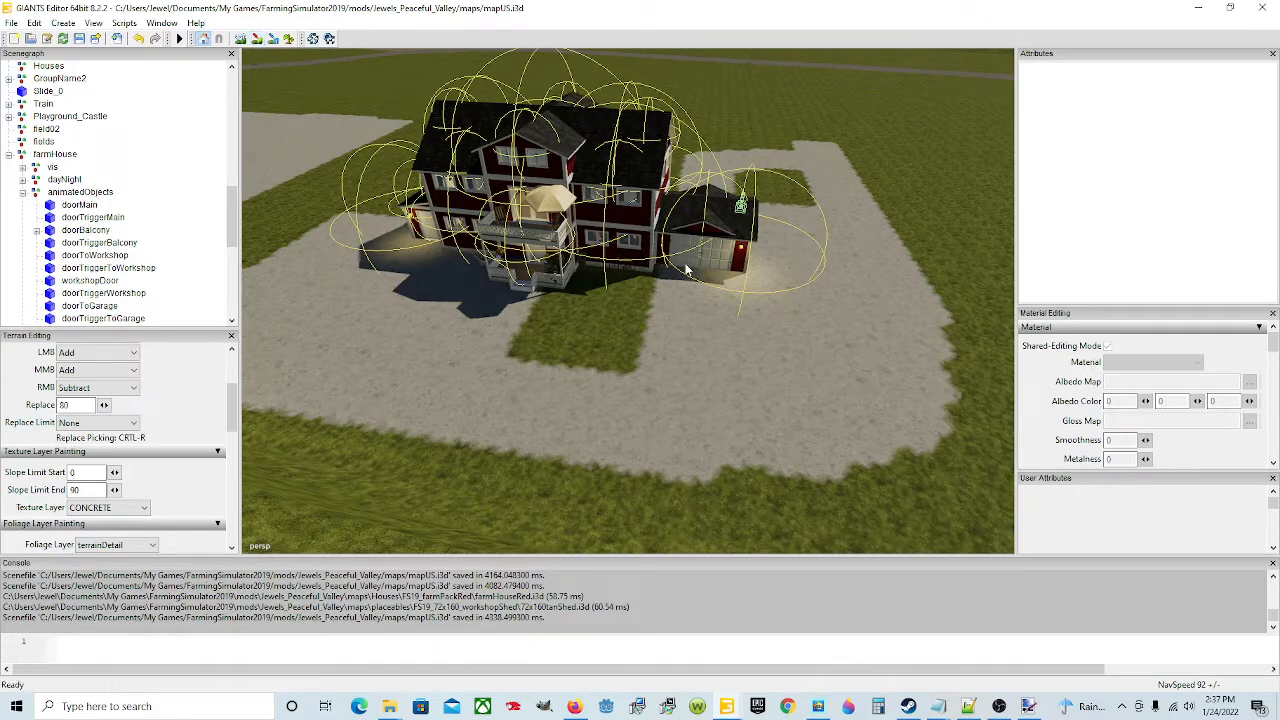
Paint a matching GRASS_ROUGH patch between the workshop door and the back porch, extending out past the porch steps
alt+drag(703, 276, 764, 272)
scroll(537, 250, up, 3)
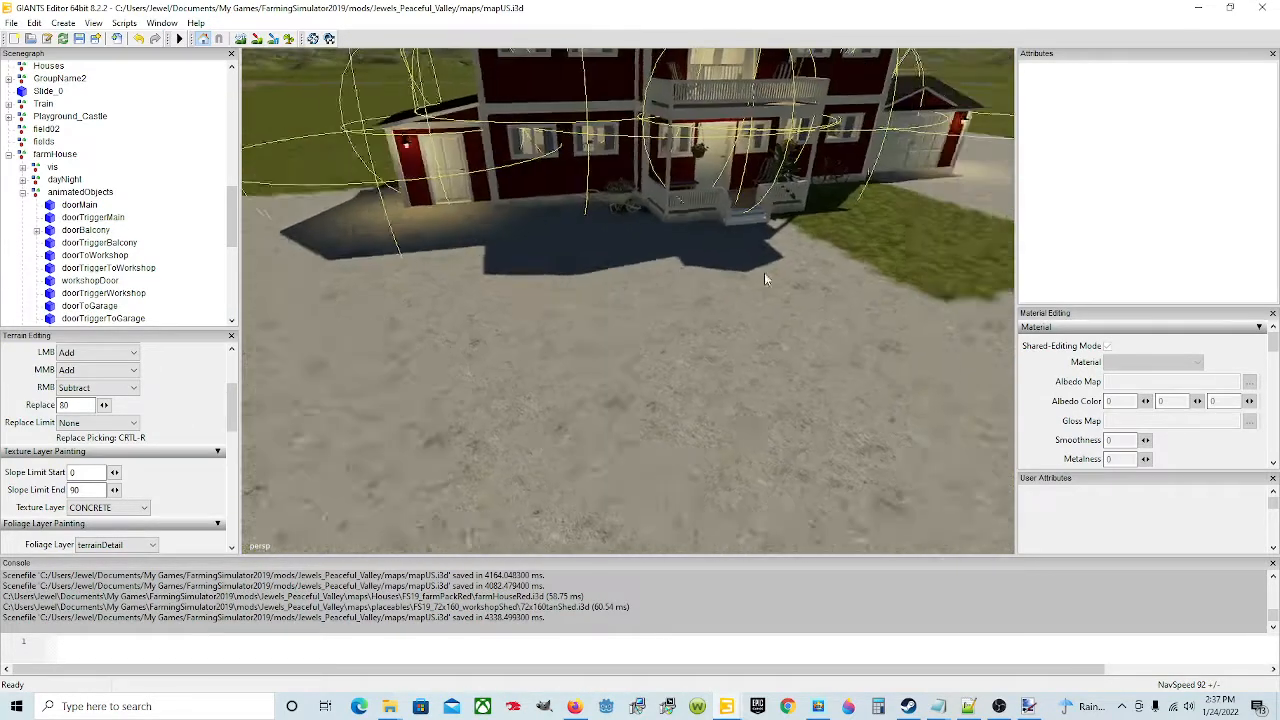
scroll(733, 277, down, 5)
scroll(708, 250, up, 5)
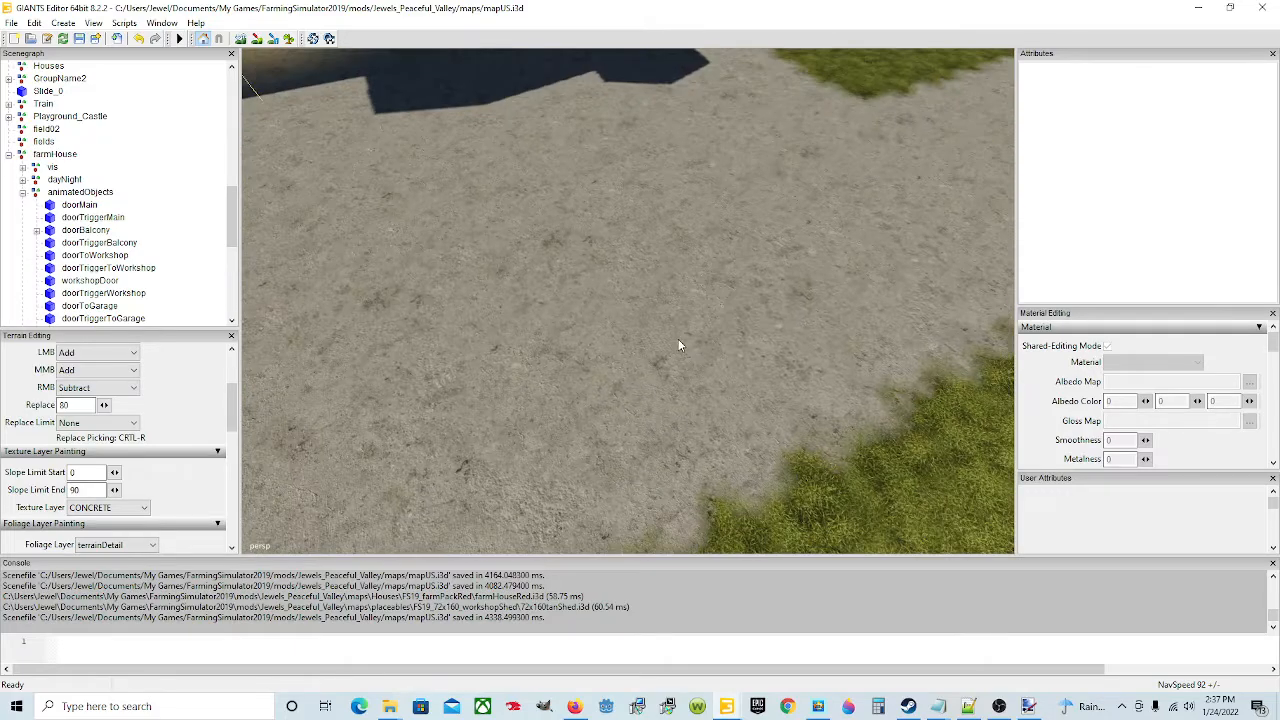
scroll(666, 323, down, 4)
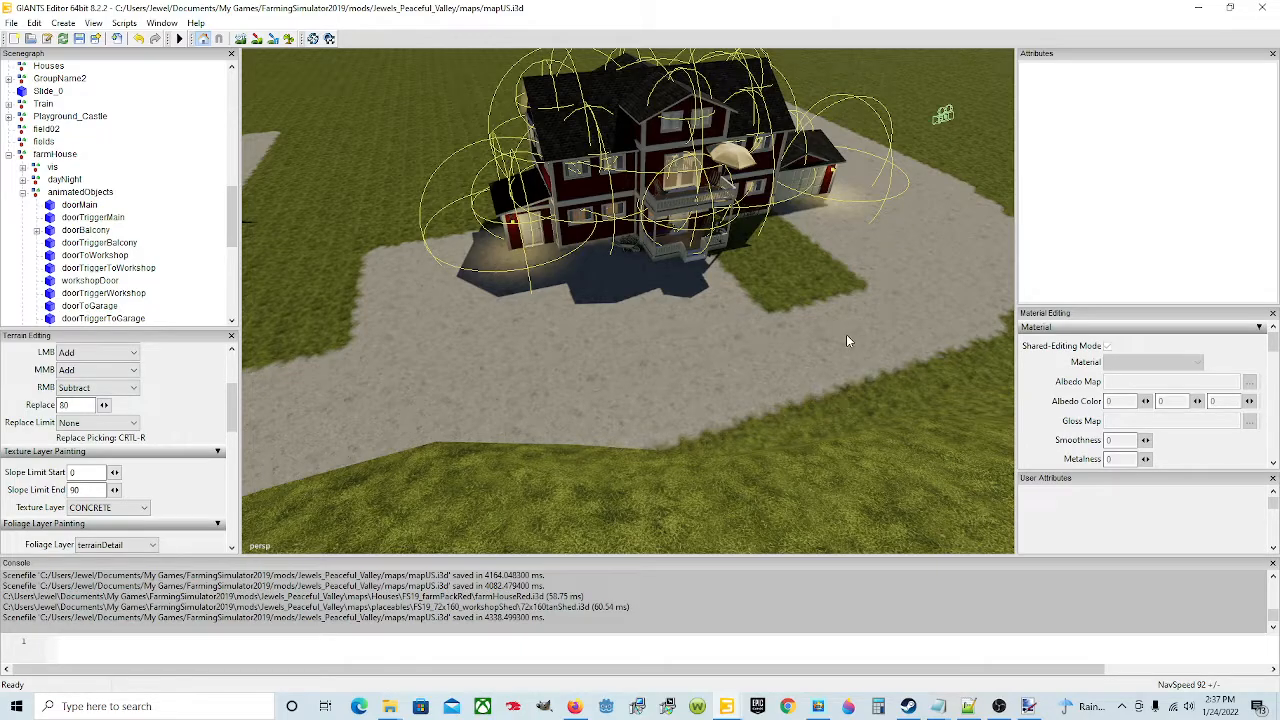
alt+drag(846, 341, 562, 385)
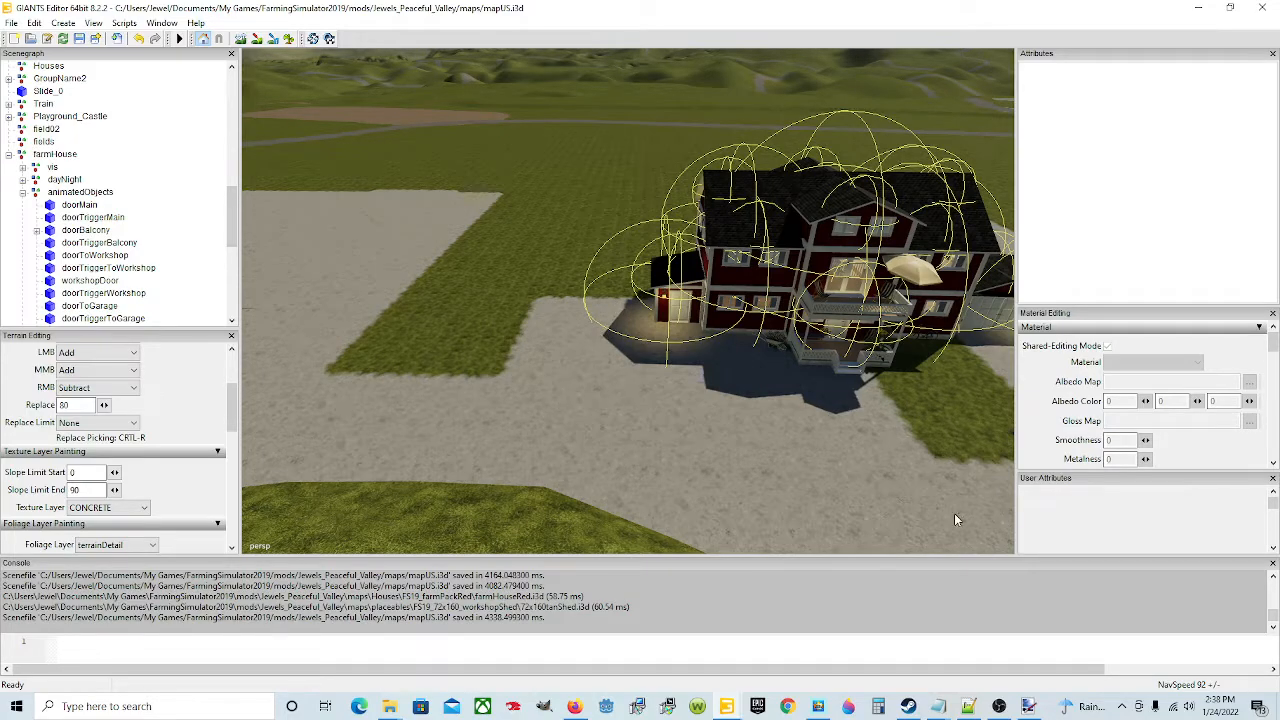
alt+drag(667, 451, 709, 424)
scroll(712, 420, up, 5)
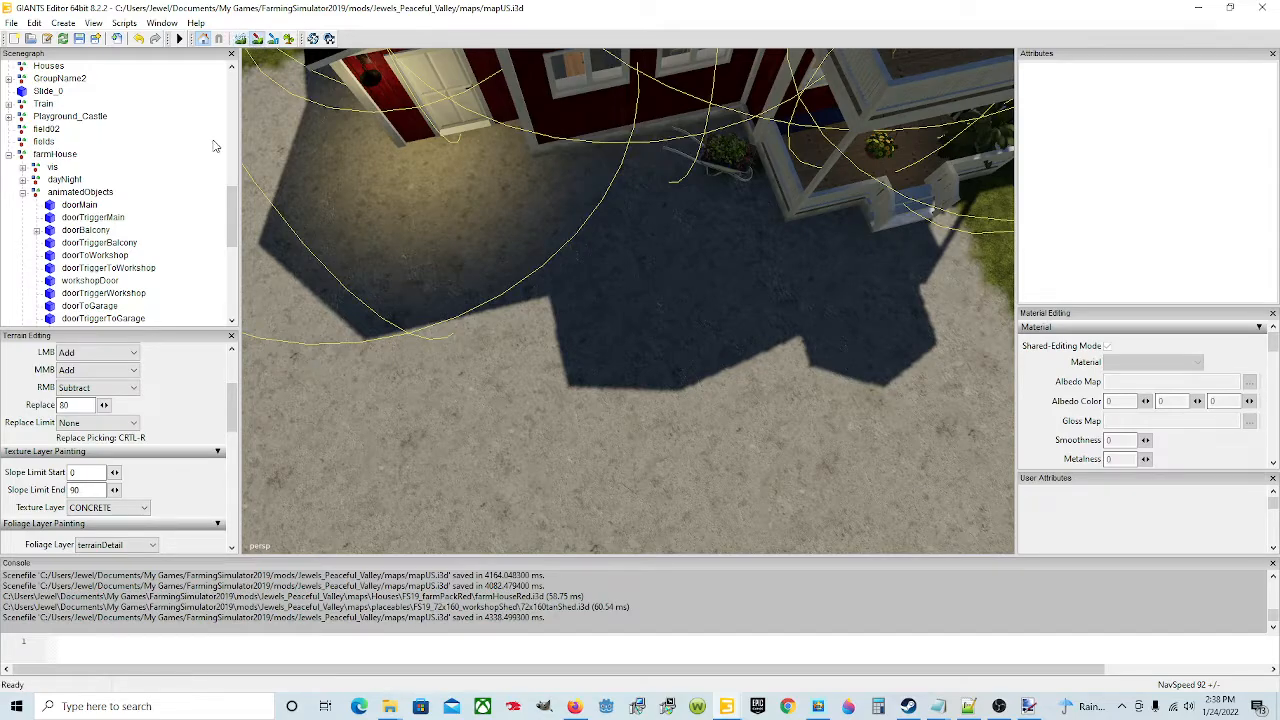
click(113, 508)
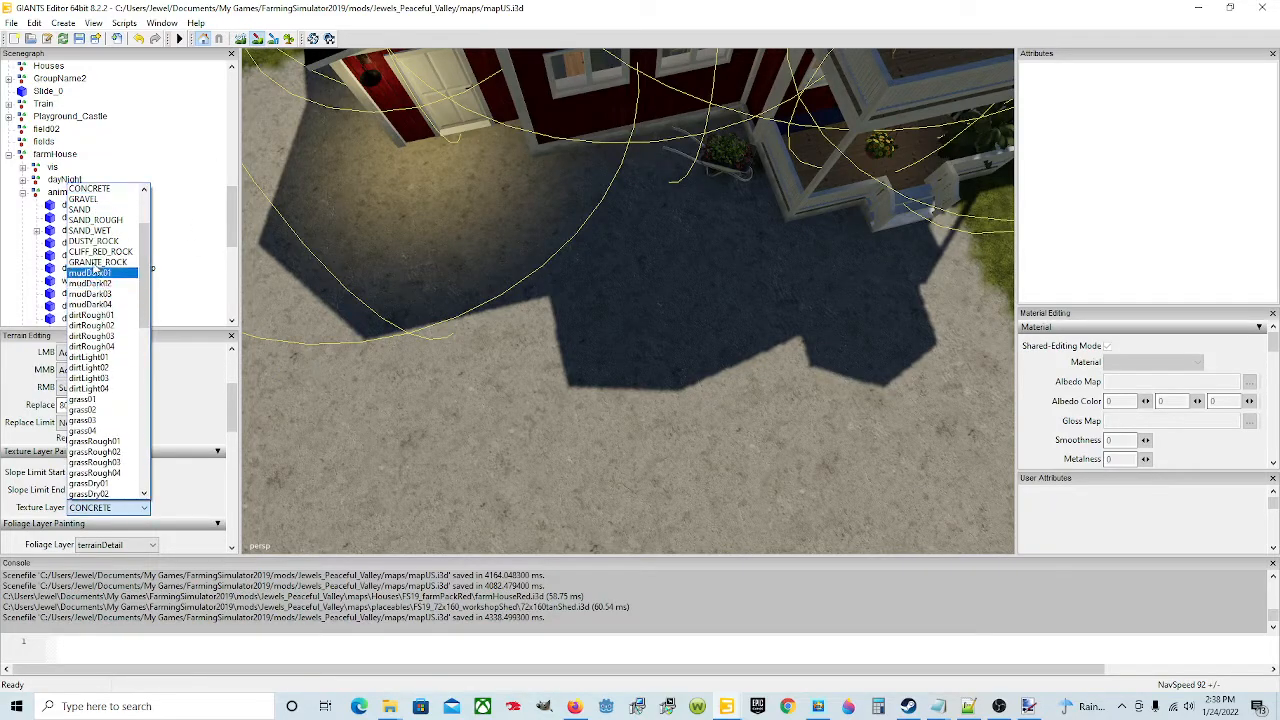
scroll(95, 300, up, 5)
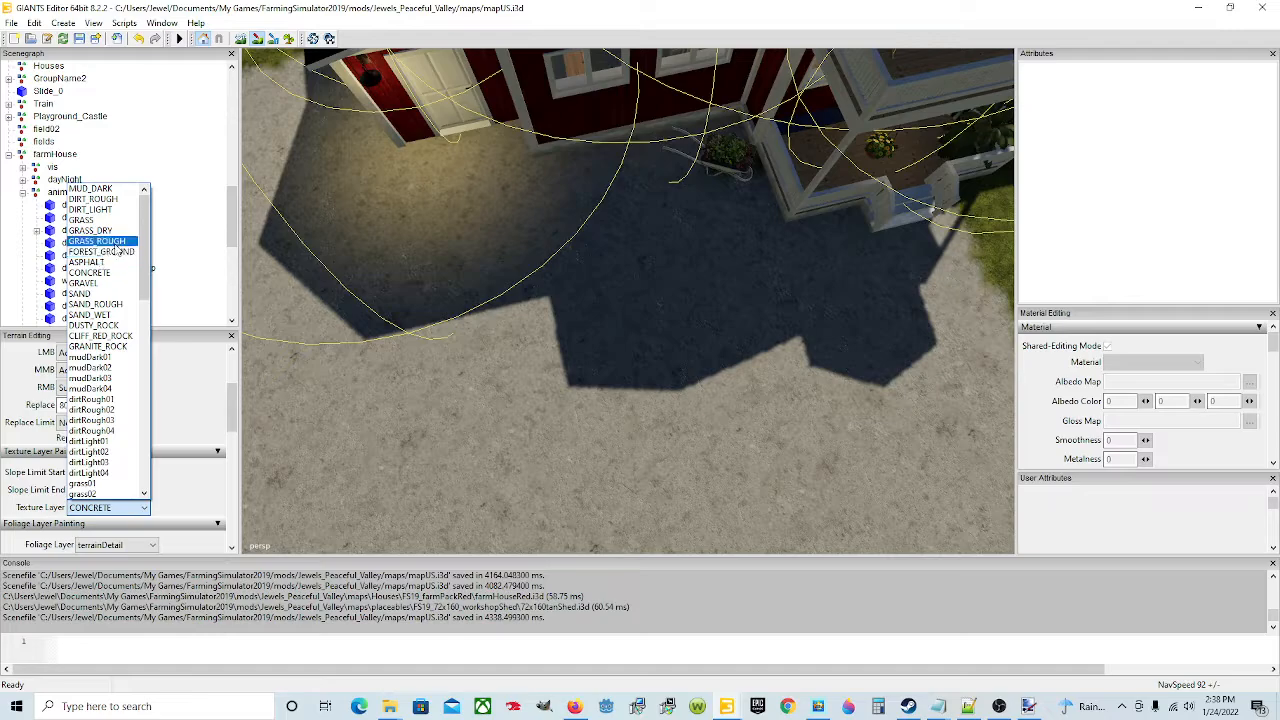
click(97, 241)
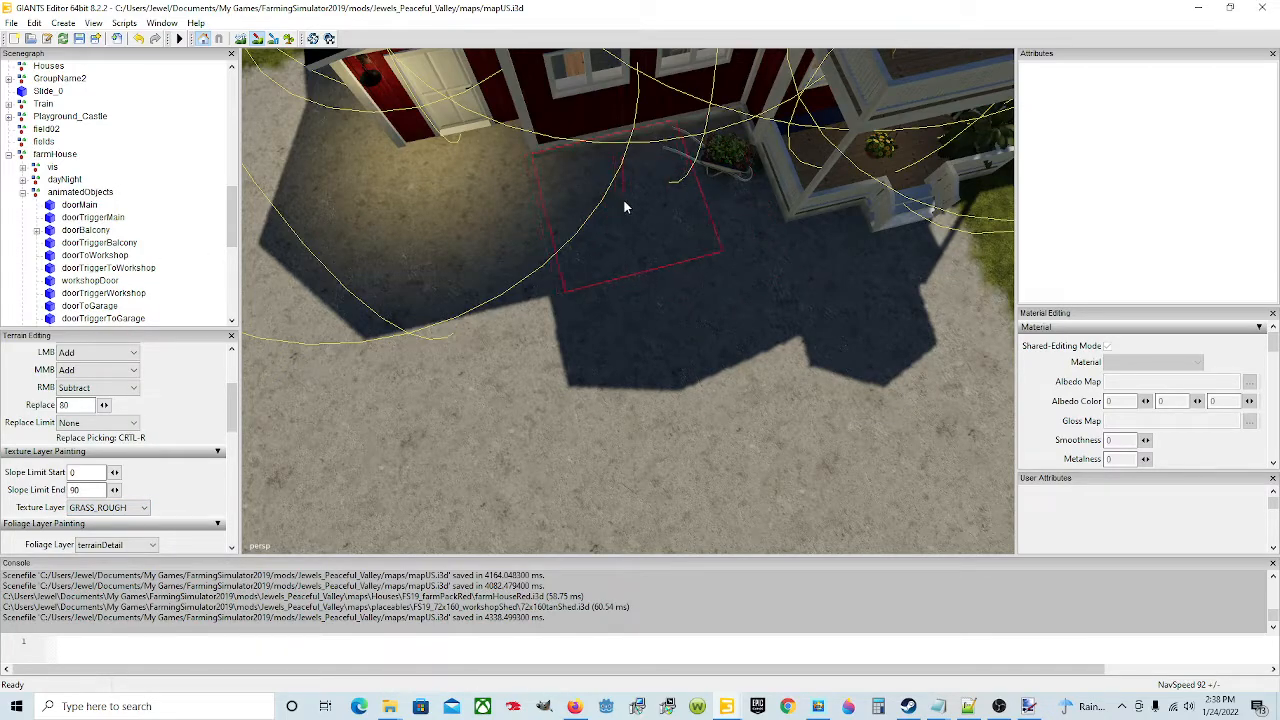
mouse_move(631, 200)
mouse_down()
mouse_move(695, 188)
mouse_move(594, 211)
mouse_move(608, 260)
mouse_move(788, 231)
mouse_move(789, 331)
mouse_move(803, 346)
mouse_move(663, 320)
mouse_move(666, 349)
mouse_move(643, 340)
mouse_move(663, 360)
mouse_move(651, 366)
mouse_up()
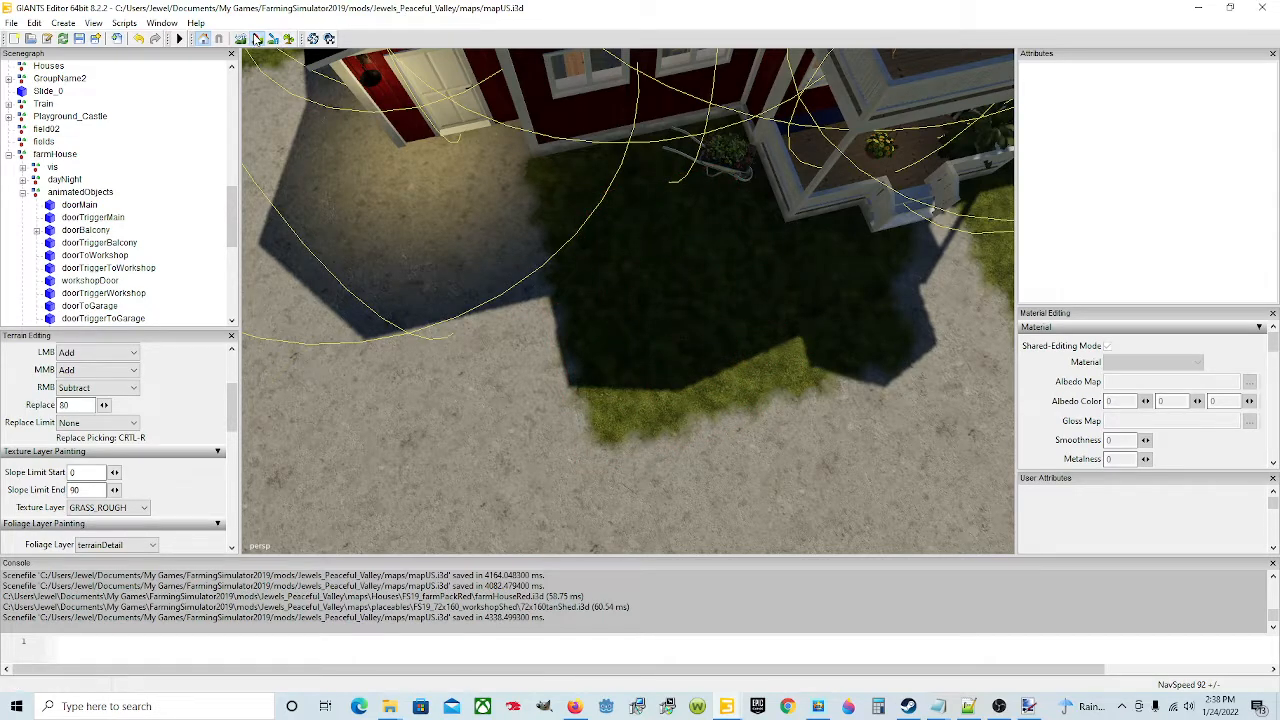
Paint CONCRETE over the porch-side edge of the workshop-side grass patch to widen the walkway at the back steps
click(122, 509)
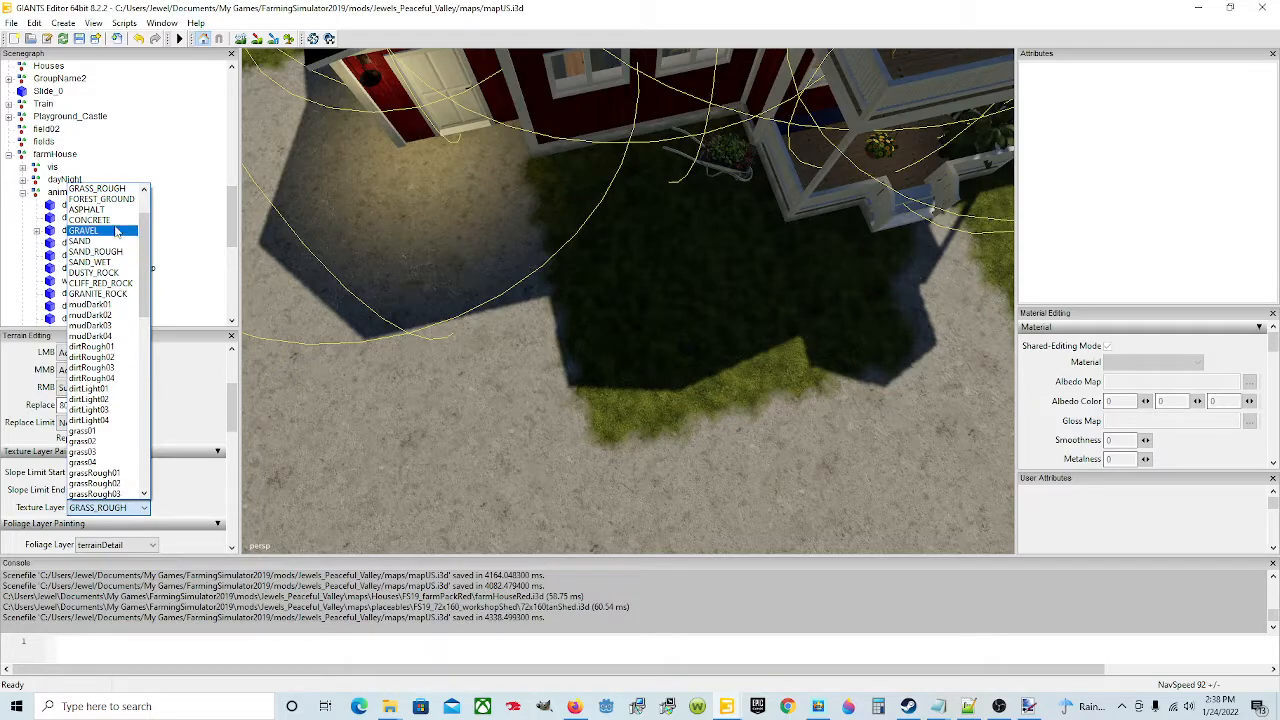
click(114, 229)
click(110, 508)
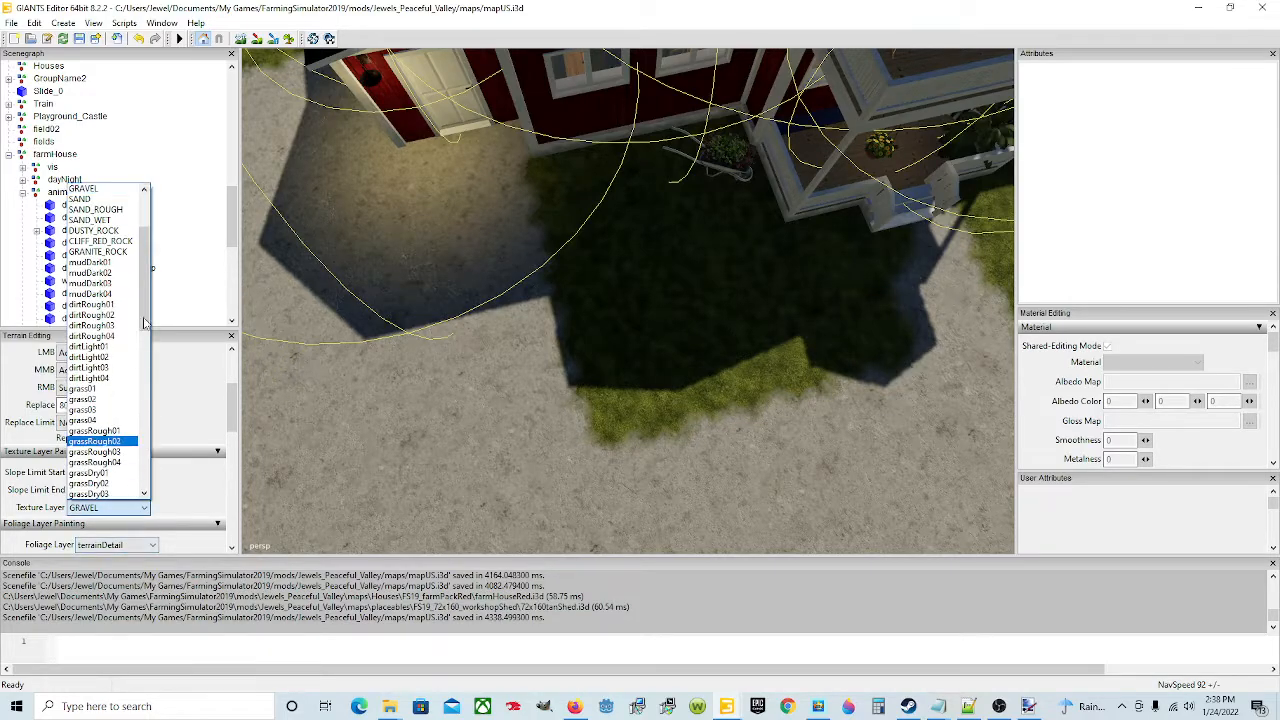
scroll(107, 256, up, 3)
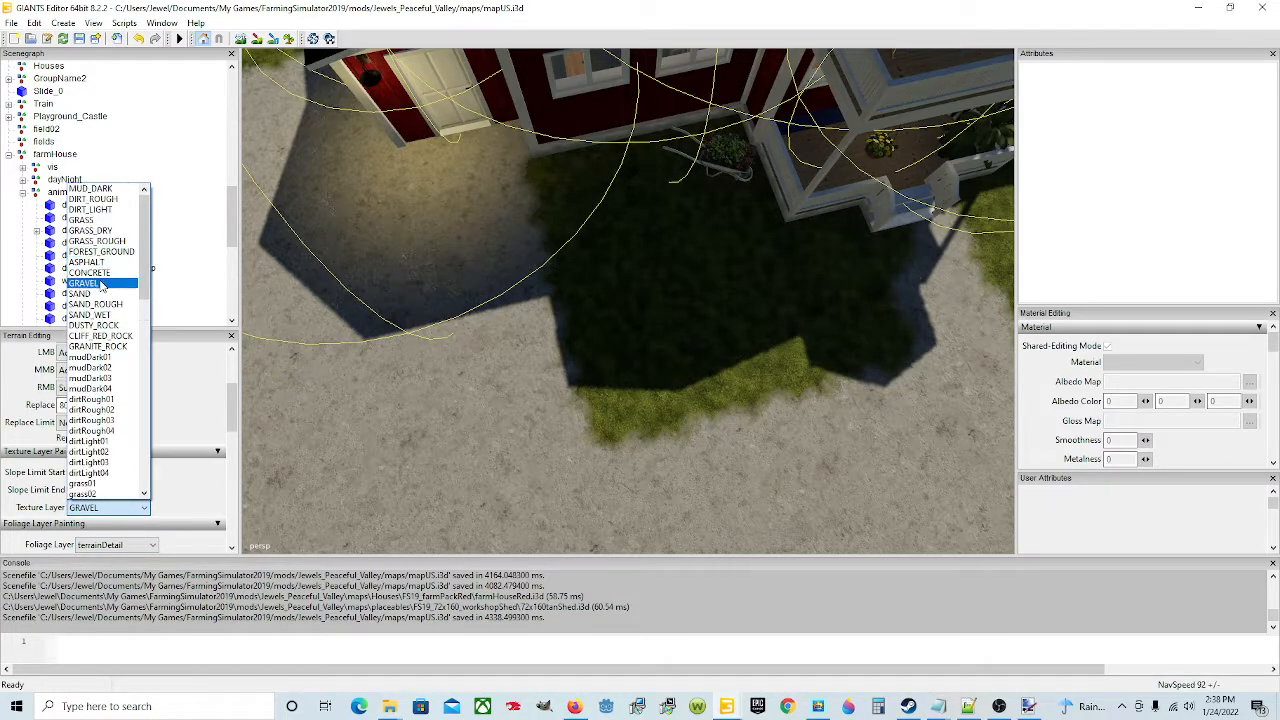
click(104, 278)
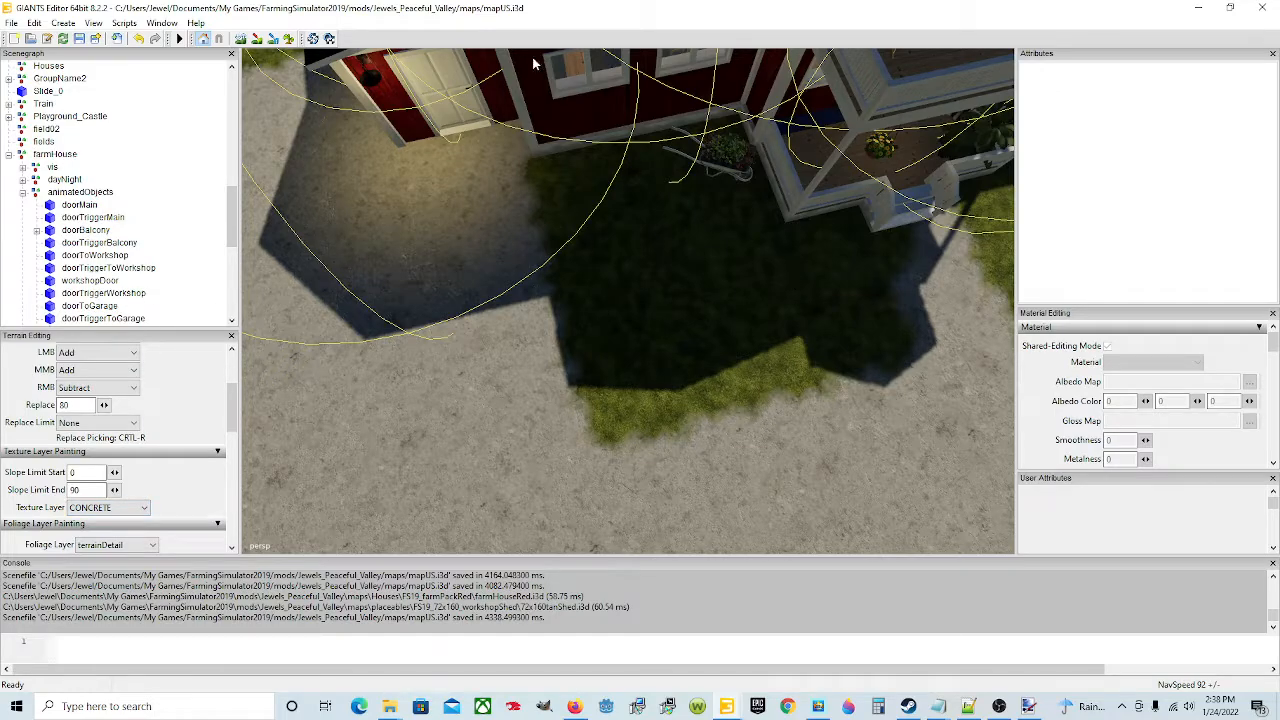
alt+drag(685, 323, 703, 230)
scroll(882, 232, up, 2)
scroll(751, 270, down, 1)
scroll(647, 226, down, 3)
scroll(563, 213, up, 2)
scroll(700, 230, down, 2)
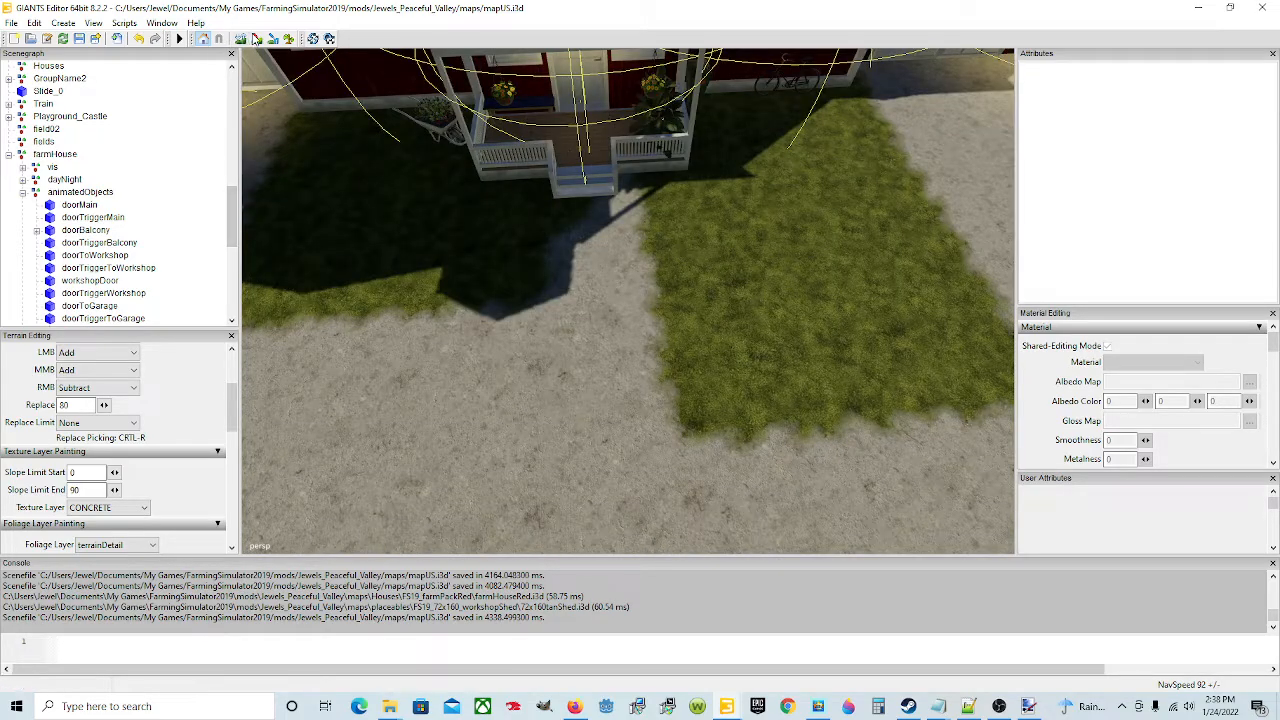
click(257, 38)
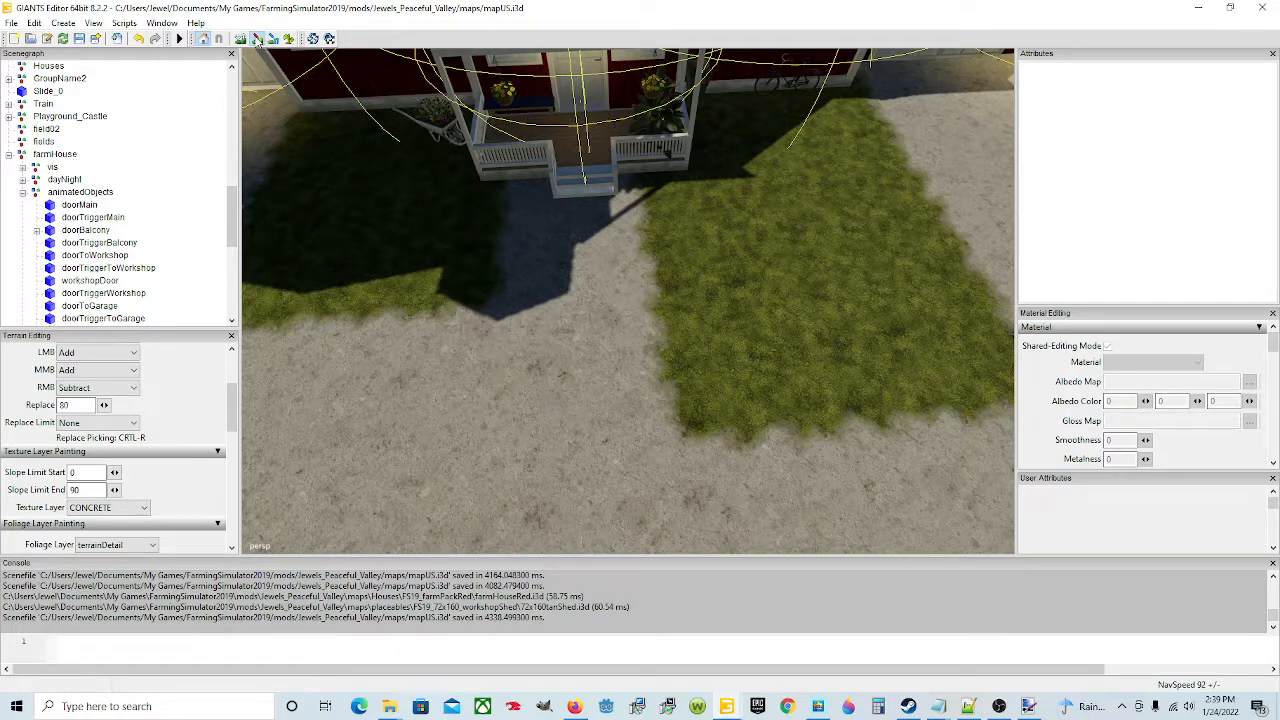
click(256, 39)
Paint a CONCRETE walkway through the grass from the front porch steps across to the garage driveway
alt+drag(554, 328, 627, 300)
right_drag(509, 236, 605, 350)
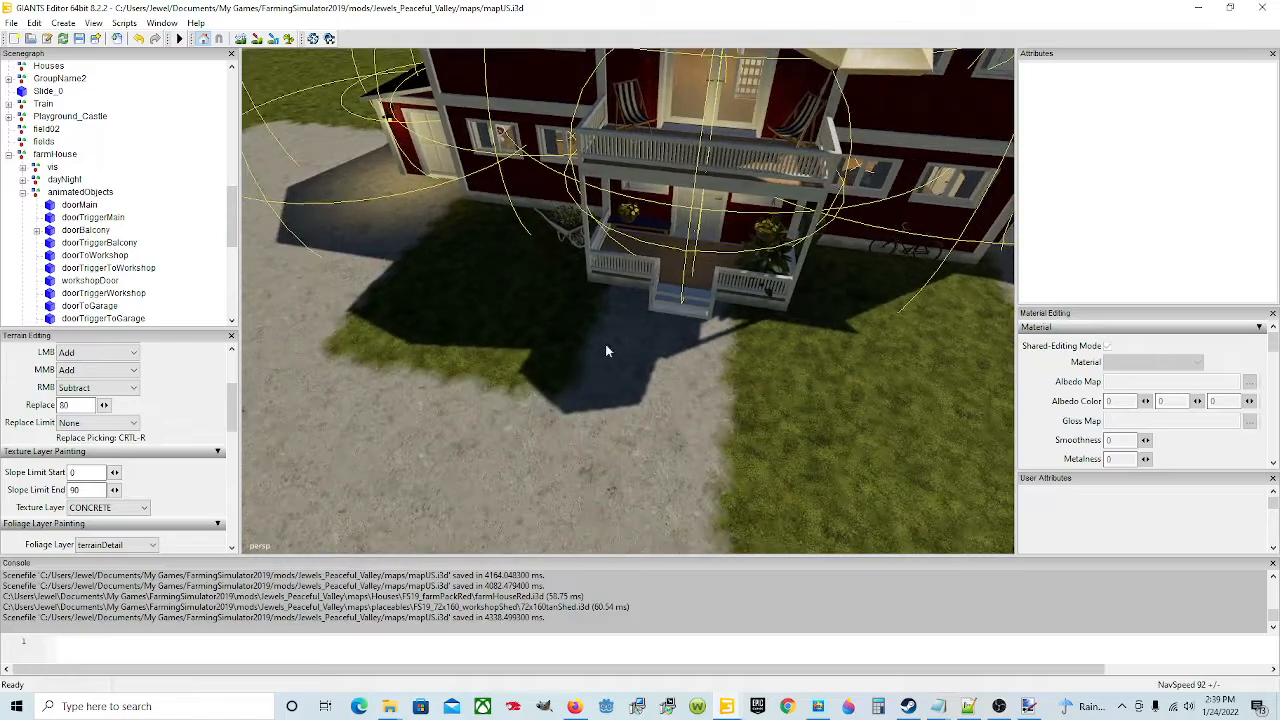
right_drag(612, 403, 757, 347)
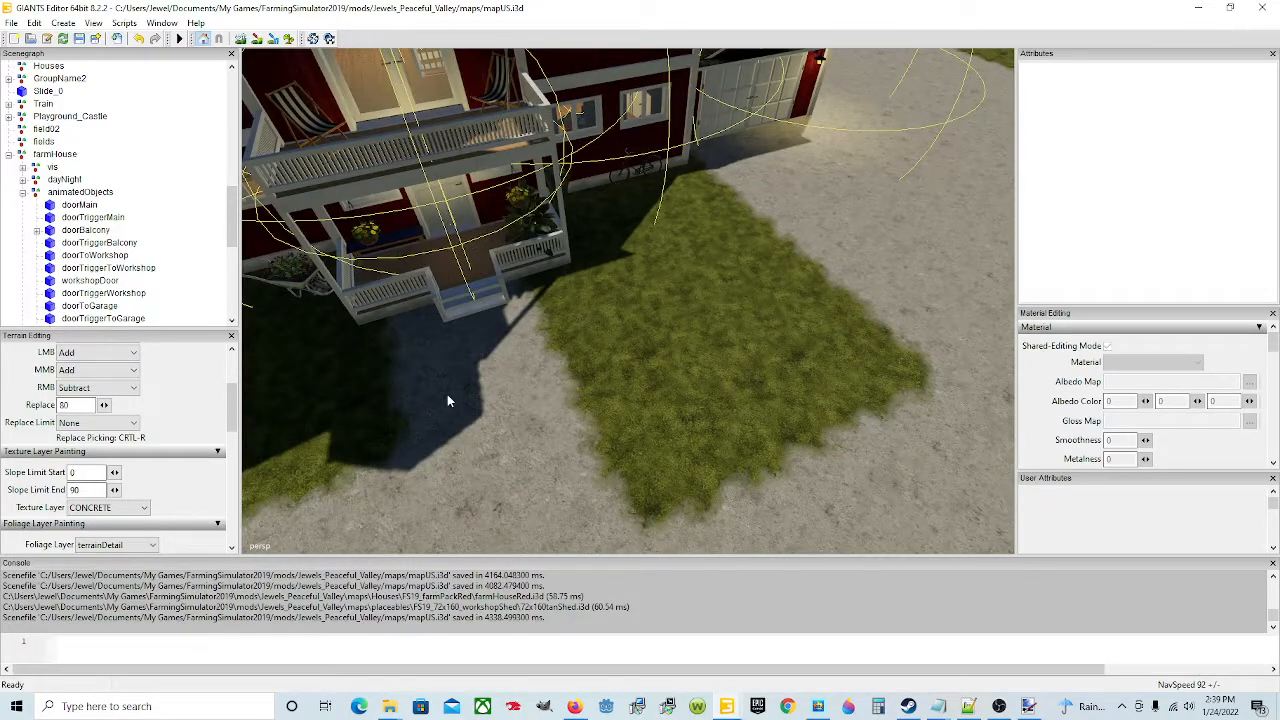
right_drag(551, 377, 411, 306)
right_drag(588, 392, 467, 391)
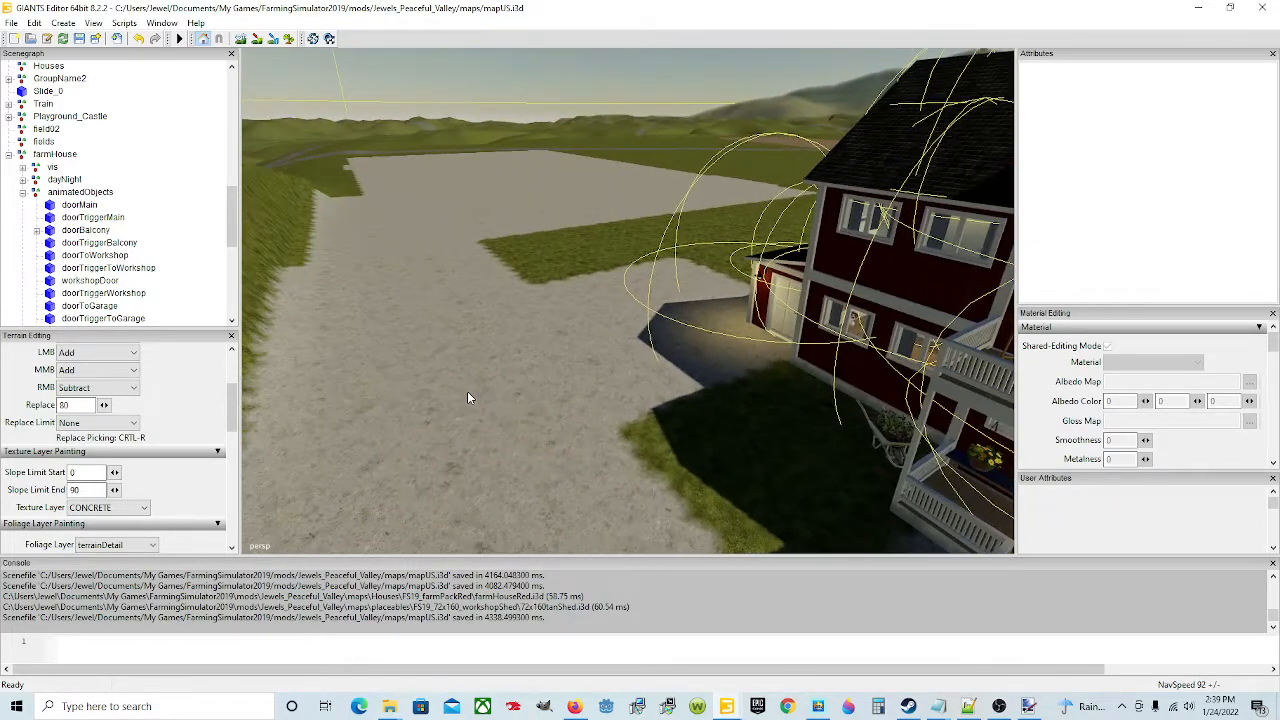
right_drag(553, 400, 588, 378)
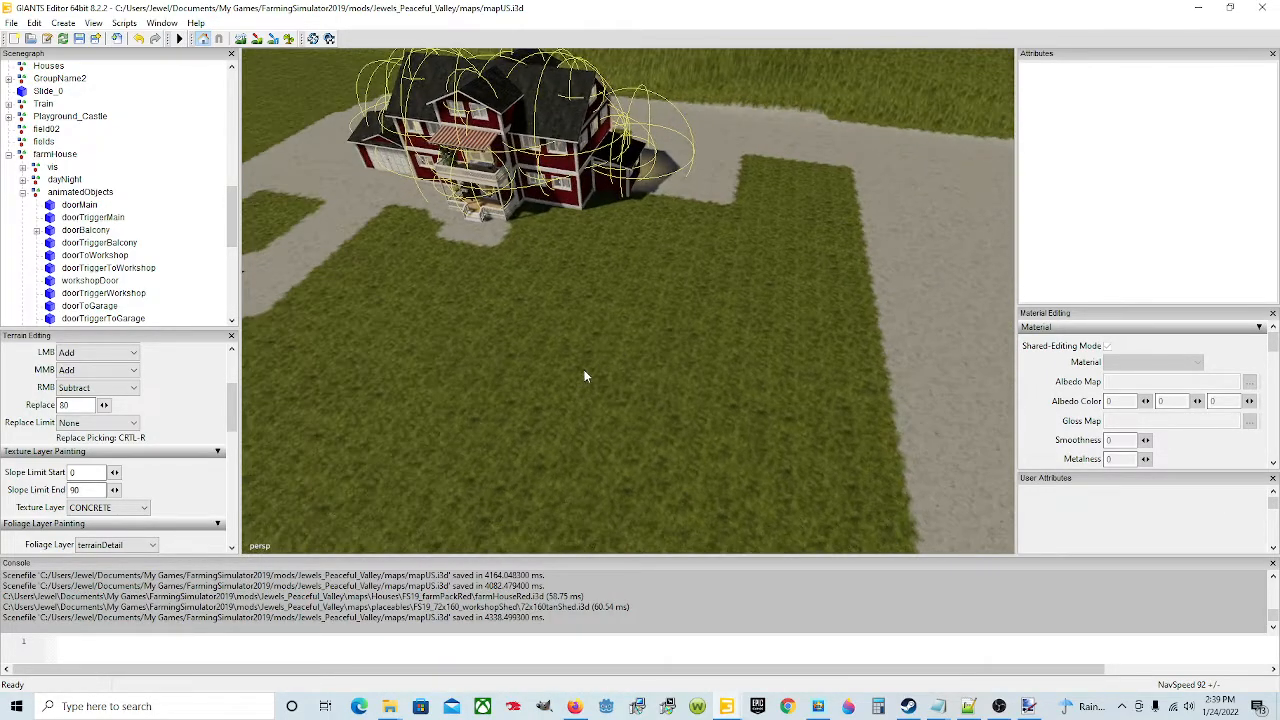
alt+drag(528, 288, 675, 420)
scroll(600, 262, up, 5)
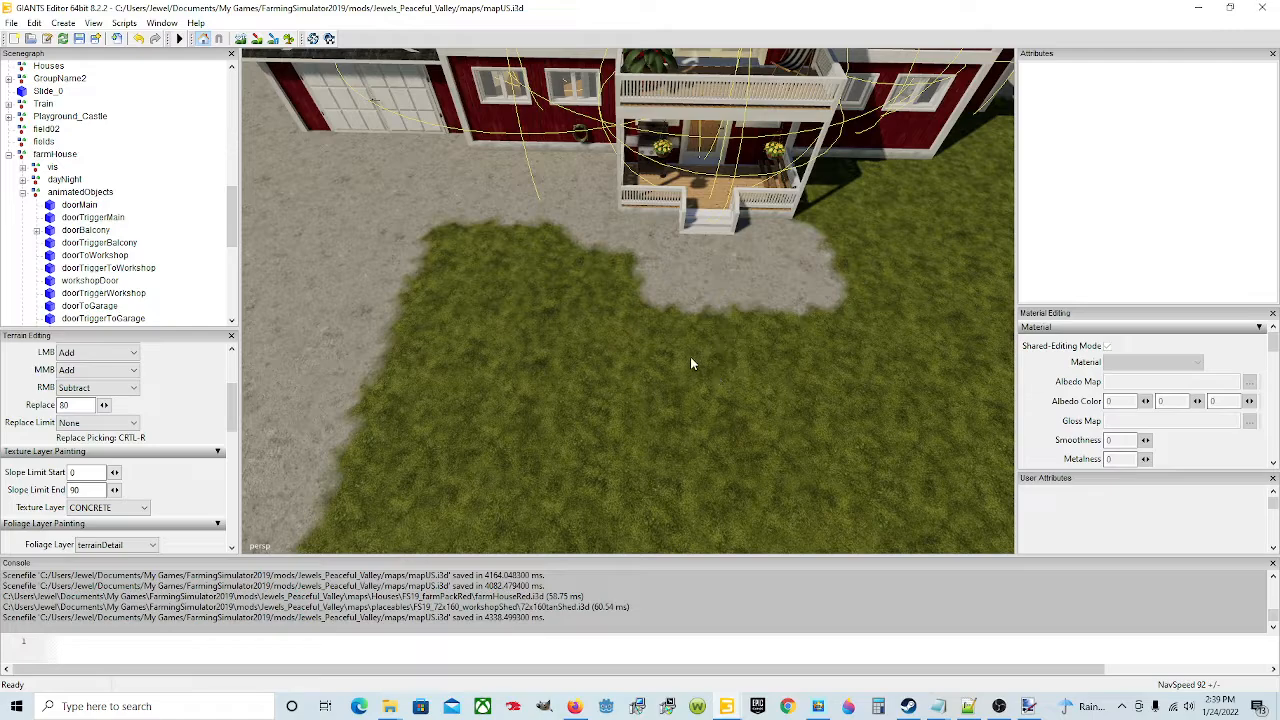
click(257, 38)
scroll(551, 231, up, 3)
scroll(612, 271, down, 3)
click(610, 265)
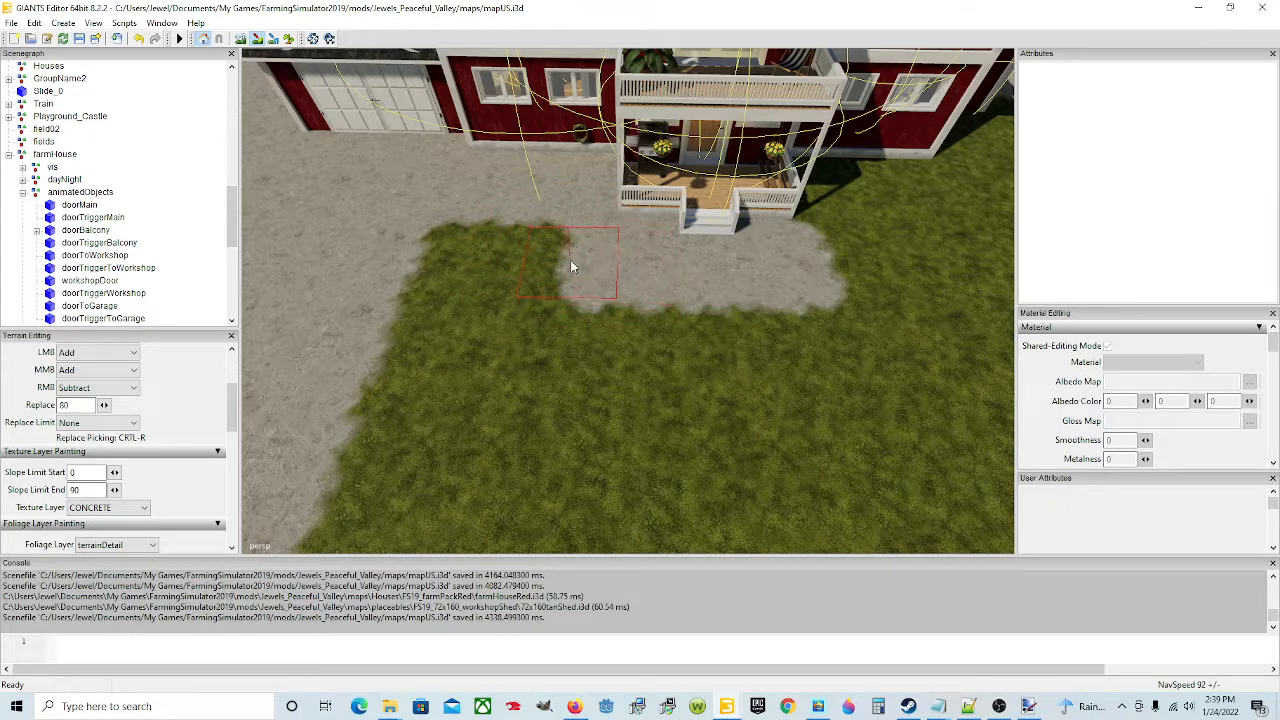
mouse_move(570, 265)
mouse_down()
mouse_move(517, 277)
mouse_move(443, 263)
mouse_move(475, 272)
mouse_up()
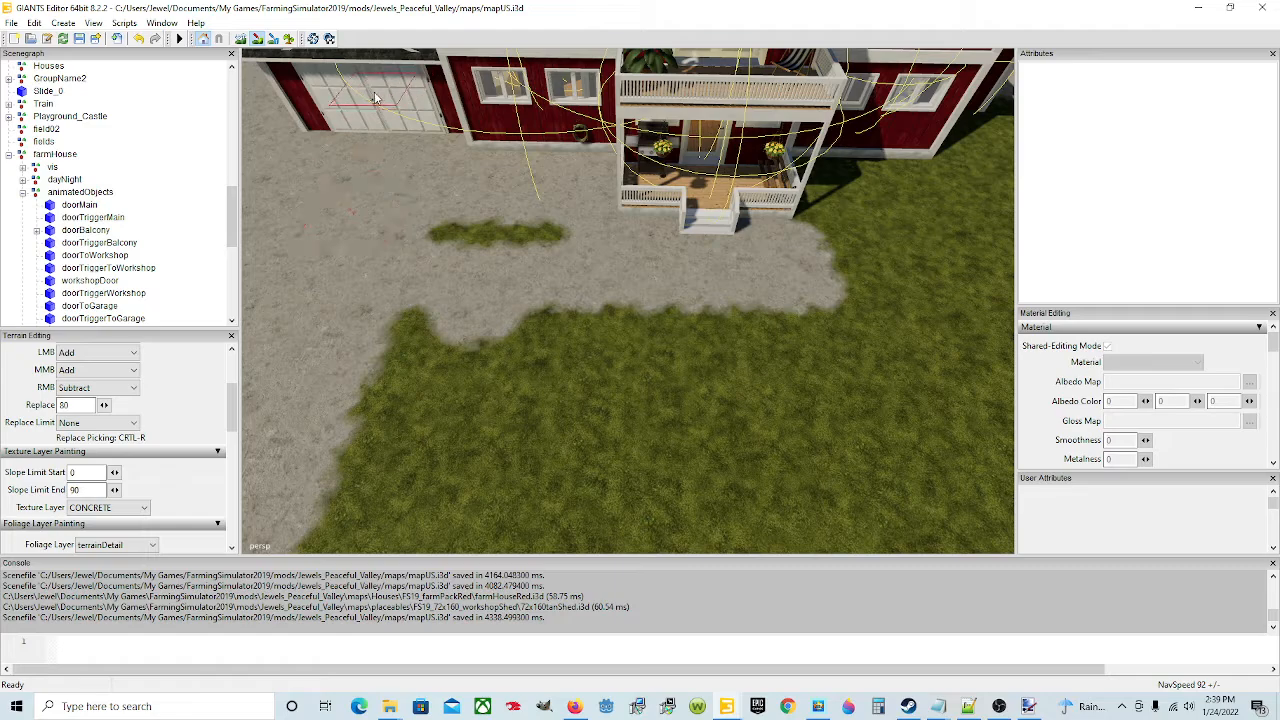
Paint GRASS_ROUGH between the walkway and the house wall, around the front porch, and along the walkway's uneven outer edge
click(145, 508)
scroll(100, 330, up, 2)
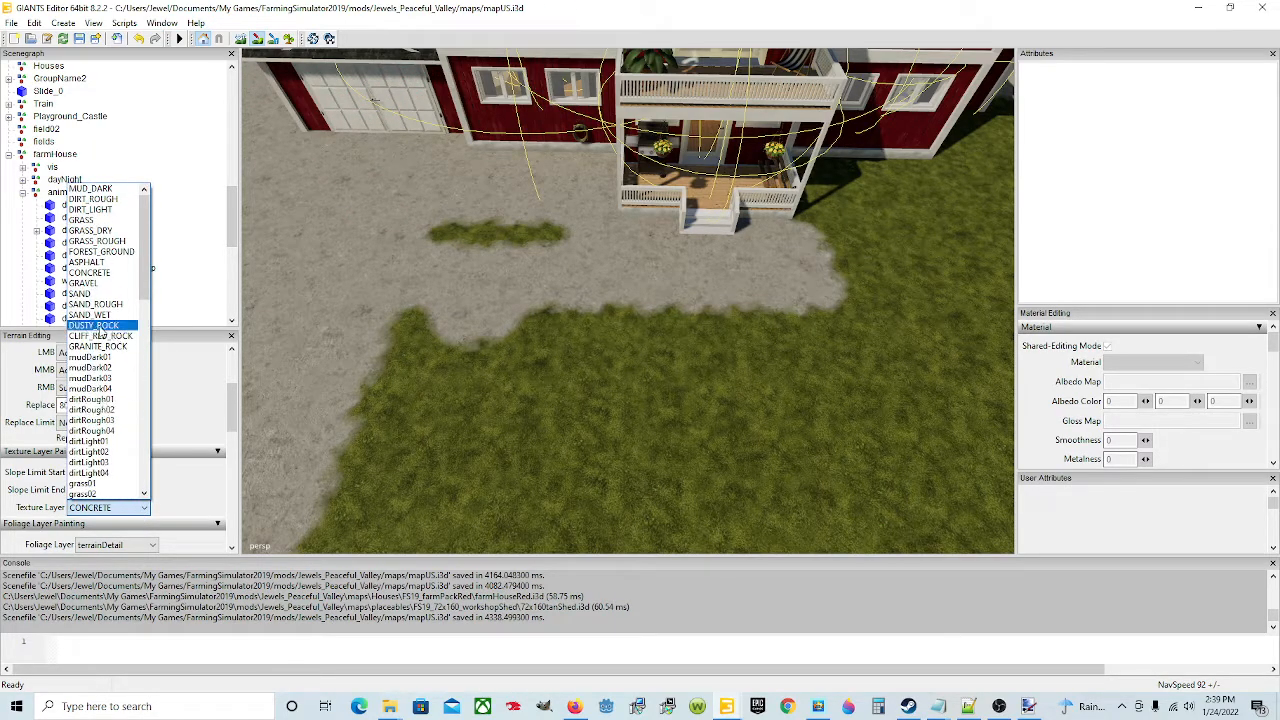
click(112, 243)
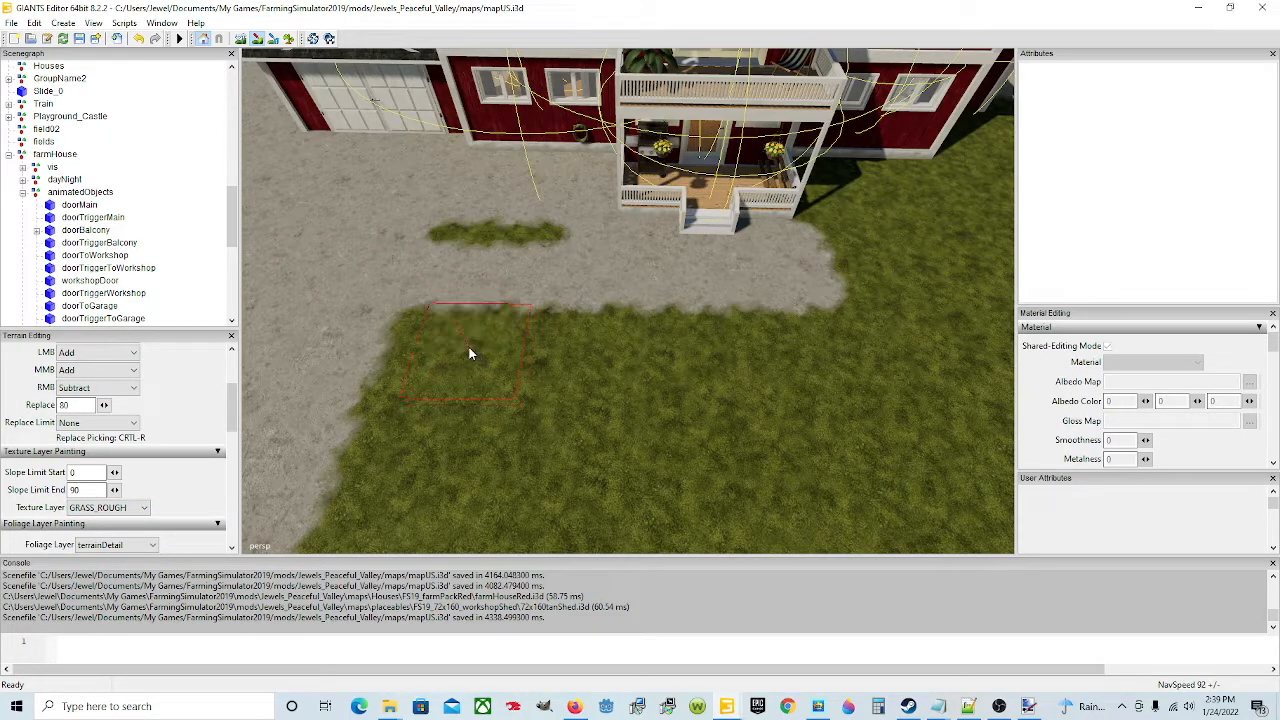
click(488, 154)
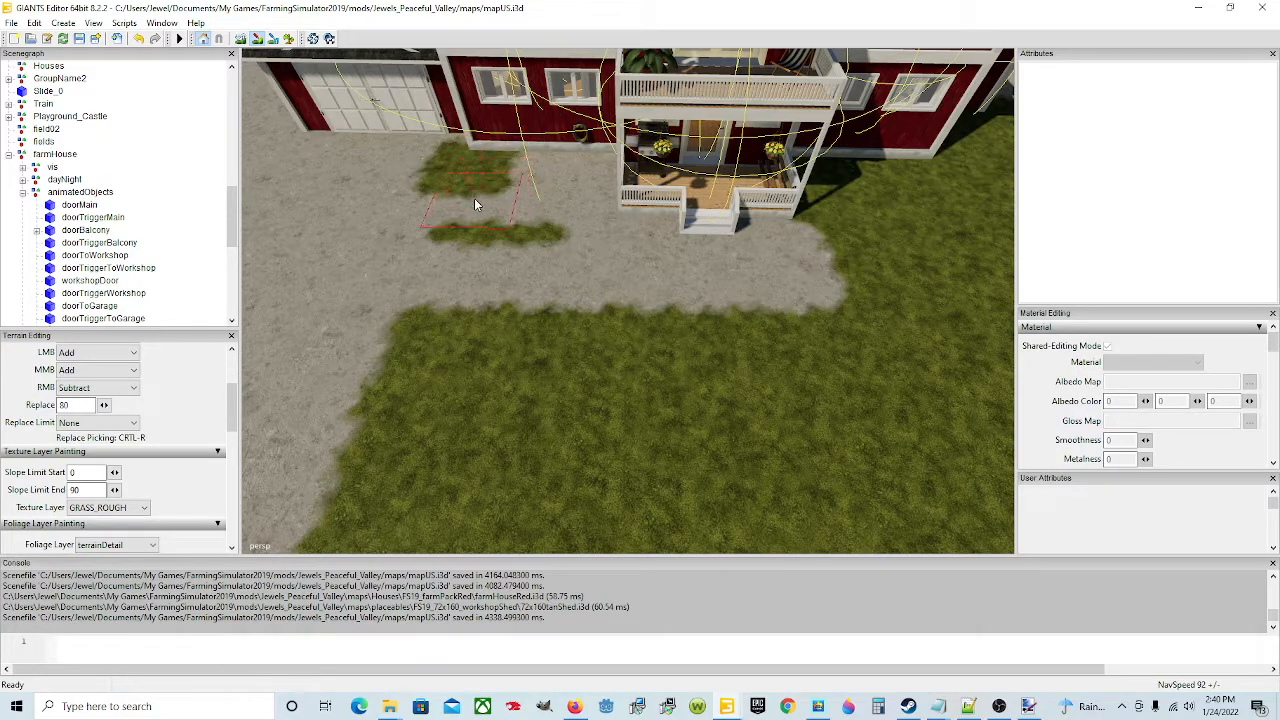
mouse_move(460, 195)
mouse_down()
mouse_move(572, 156)
mouse_move(604, 183)
mouse_move(587, 204)
mouse_move(600, 215)
mouse_move(637, 209)
mouse_up()
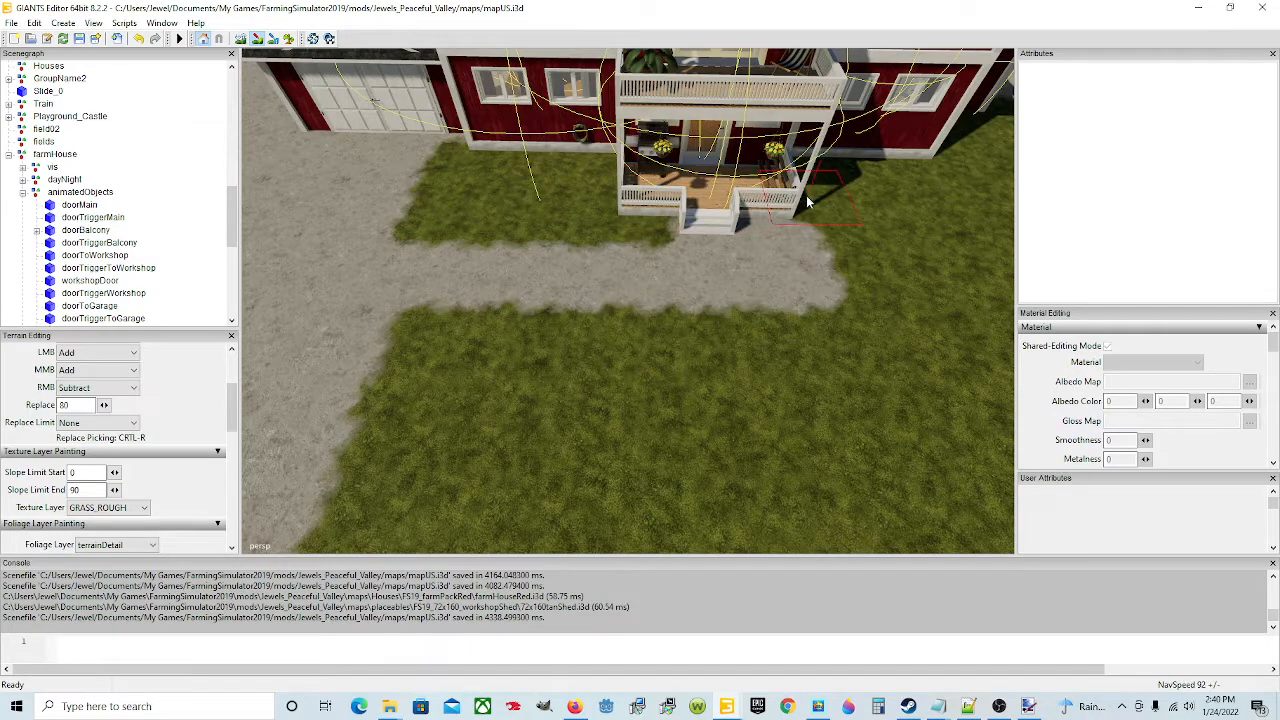
mouse_move(793, 207)
mouse_down()
mouse_move(779, 200)
mouse_move(822, 215)
mouse_up()
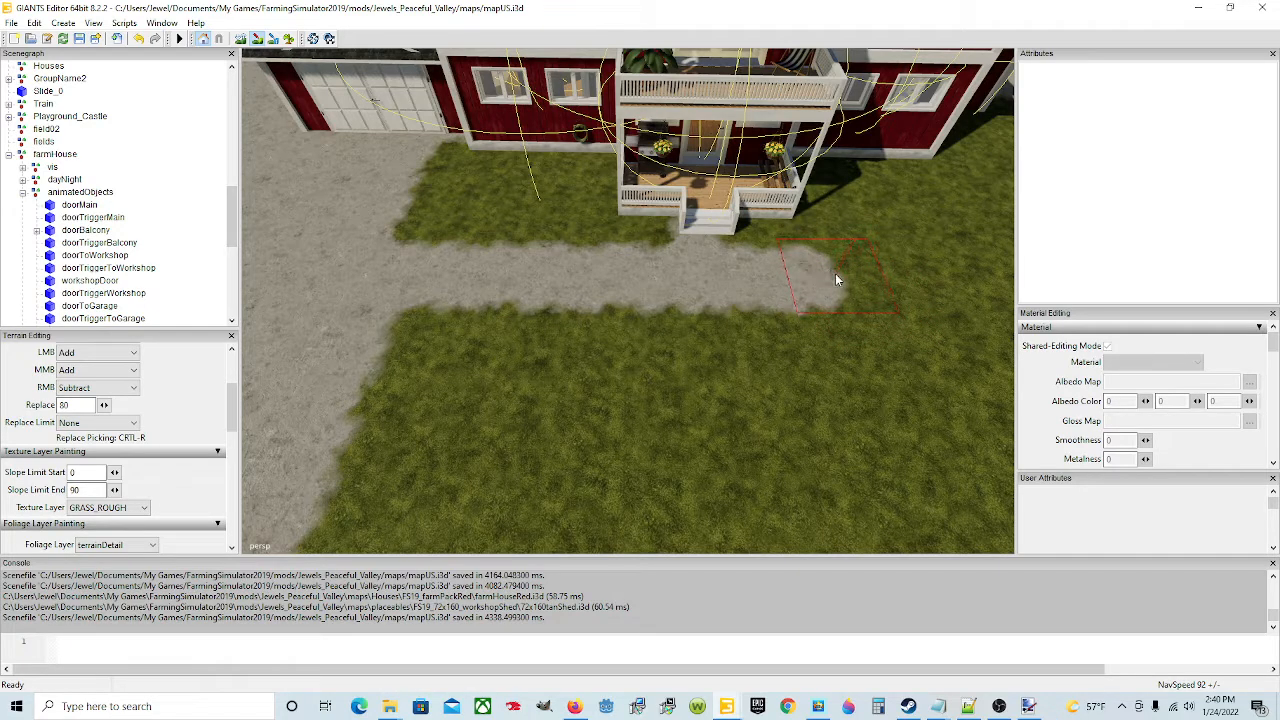
click(257, 38)
Paint CONCRETE around the foot of the front porch steps to widen their connection to the walkway
alt+drag(512, 380, 672, 325)
scroll(615, 323, up, 3)
scroll(416, 325, down, 8)
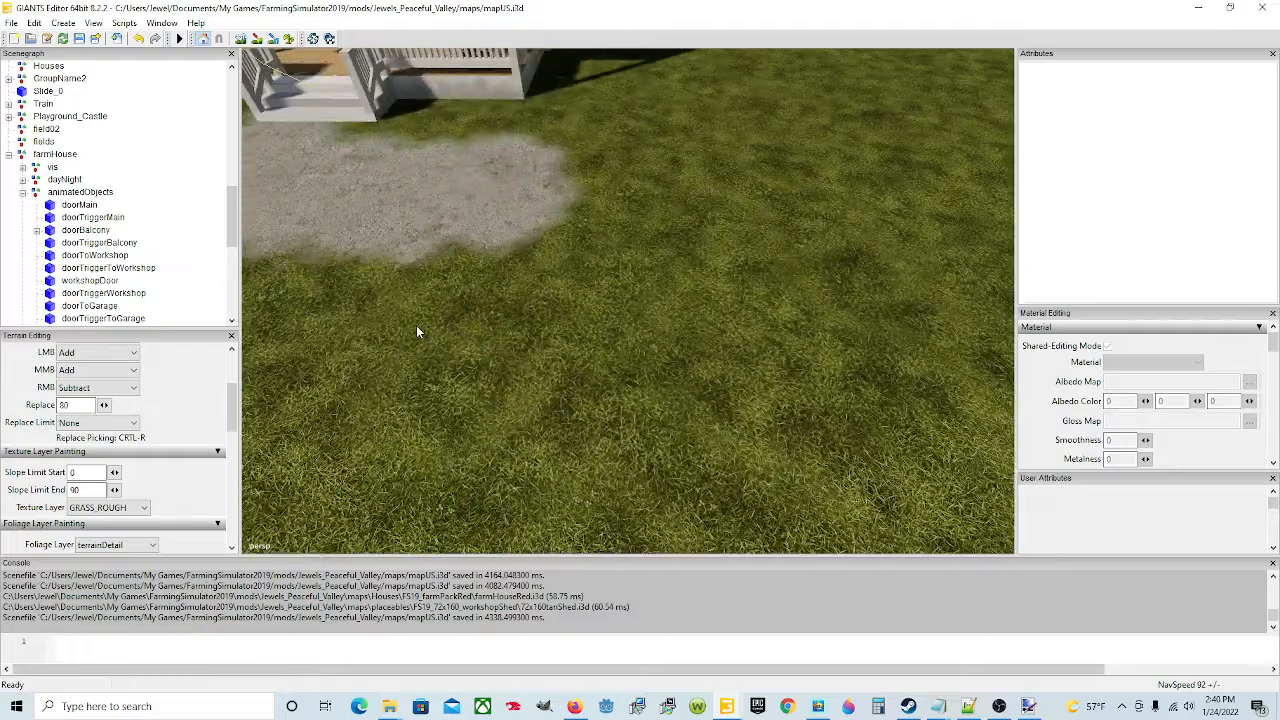
alt+drag(440, 312, 575, 362)
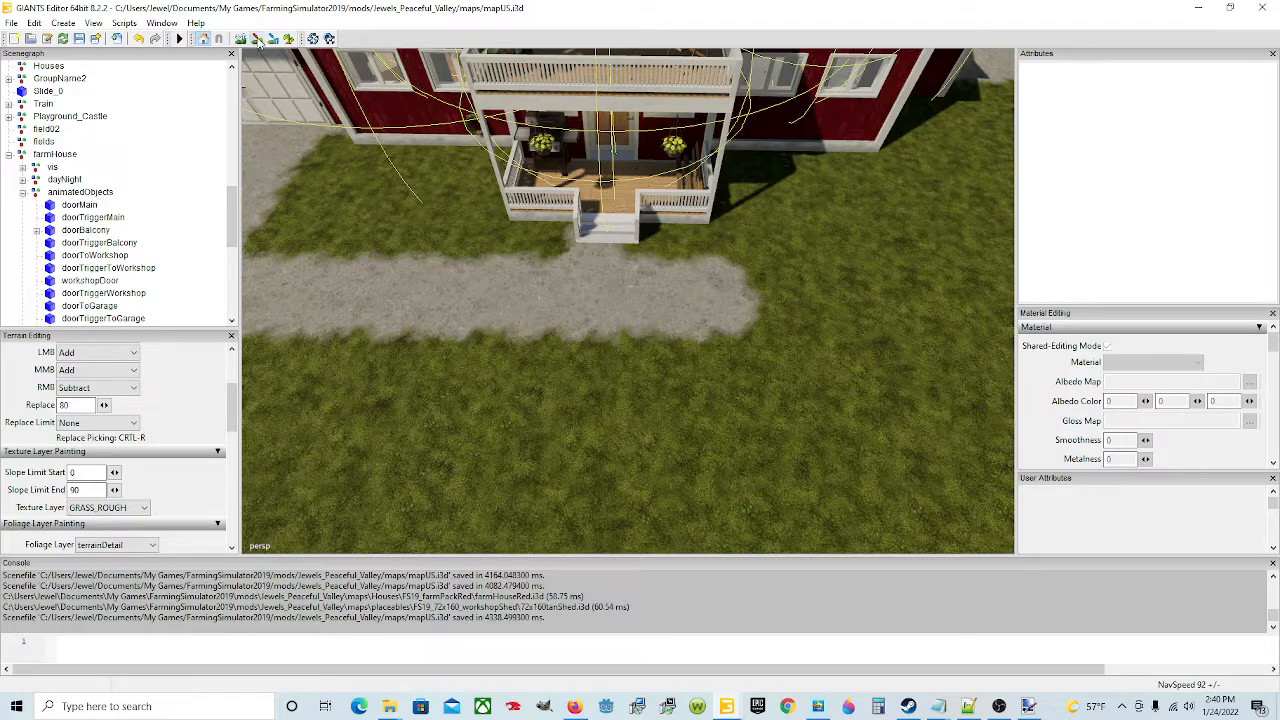
click(108, 507)
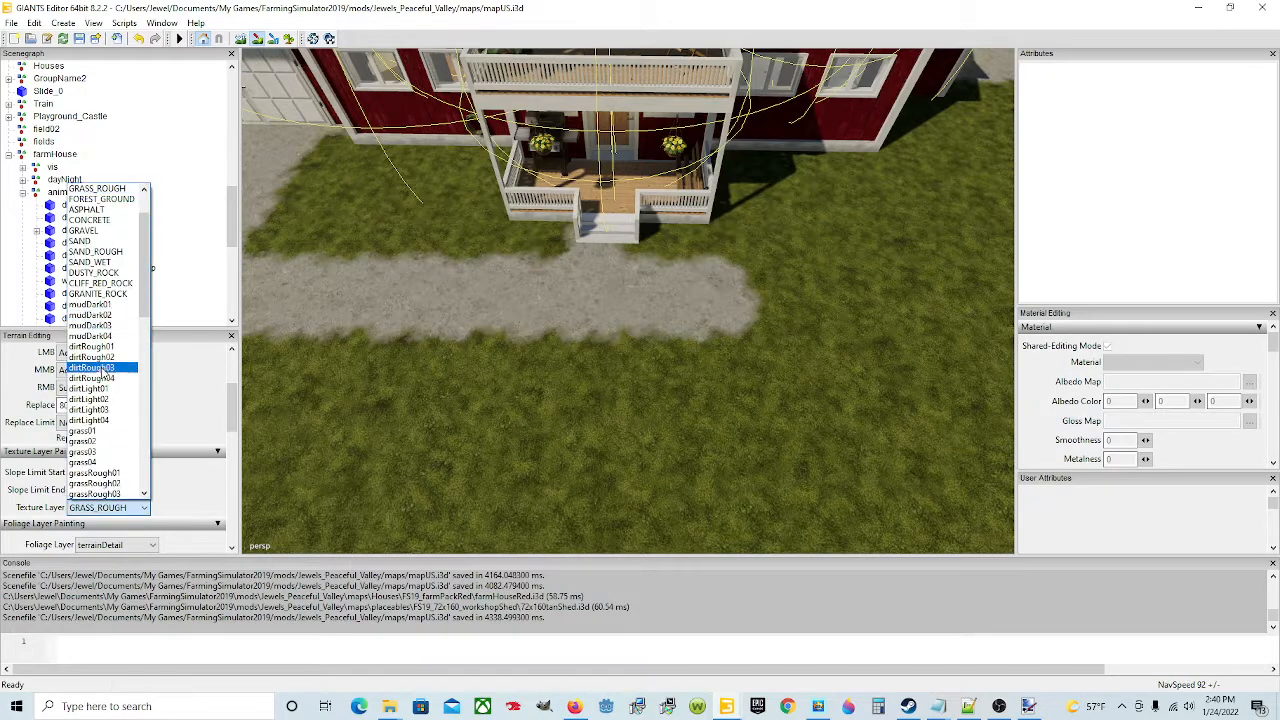
scroll(117, 305, up, 2)
click(106, 272)
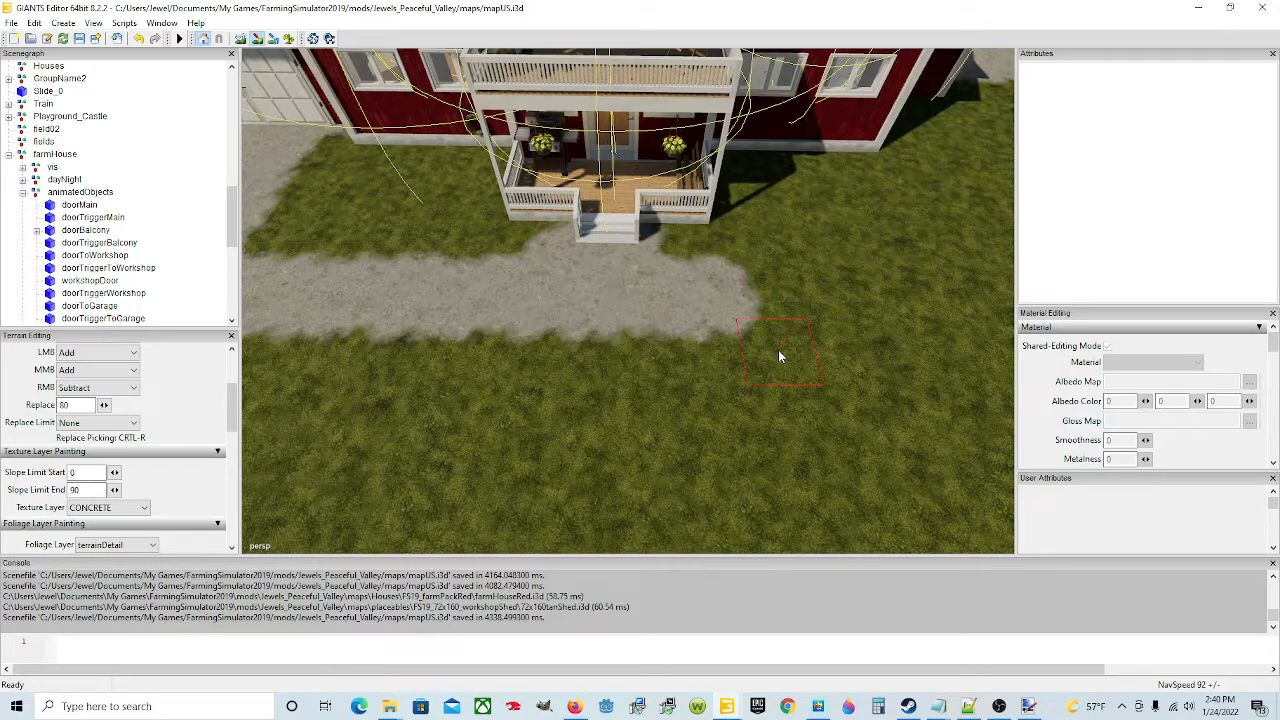
click(257, 39)
Extend the CONCRETE walkway past the front porch and around the house corner to the concrete area on the workshop side
alt+drag(452, 237, 489, 224)
scroll(489, 224, down, 3)
alt+drag(527, 314, 560, 318)
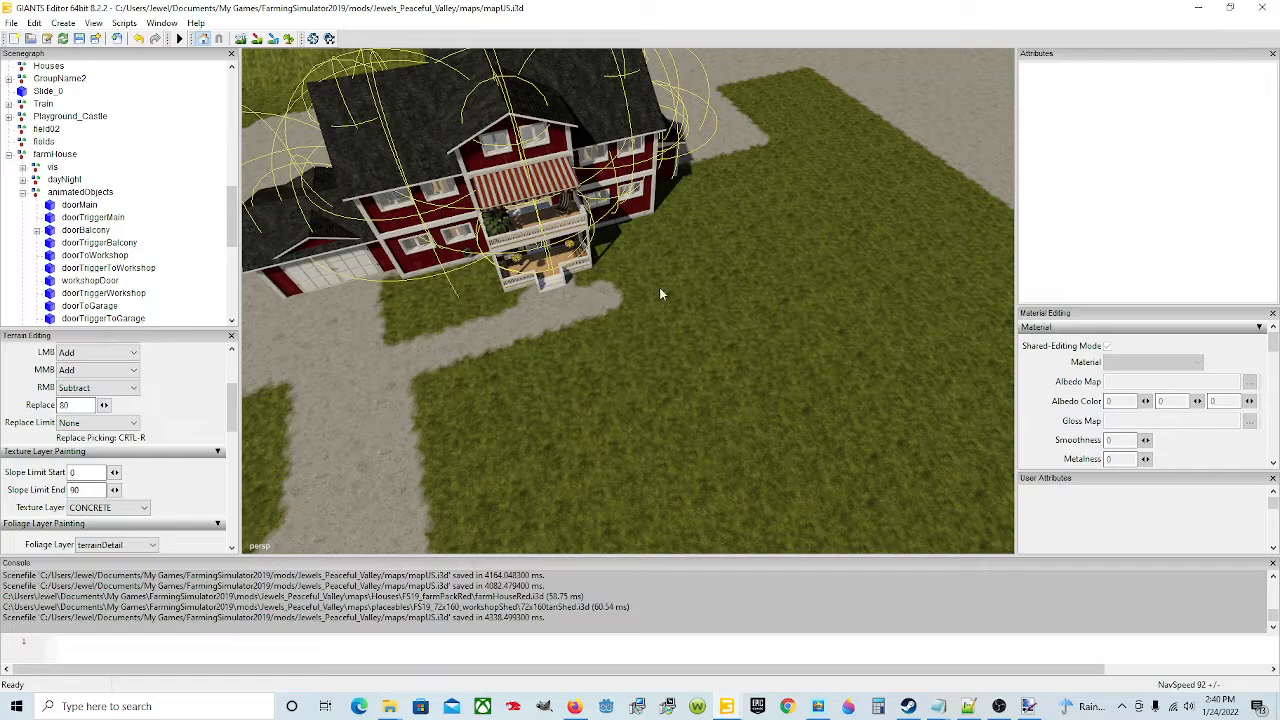
click(257, 39)
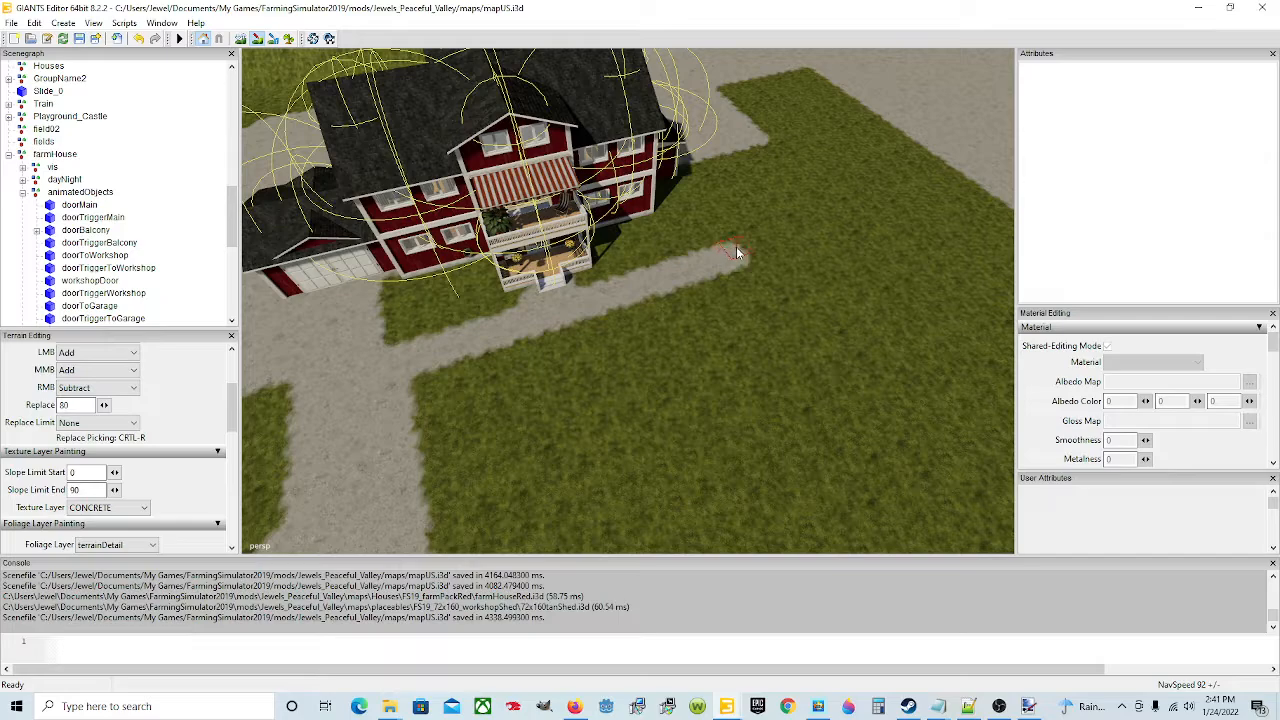
drag(752, 245, 752, 186)
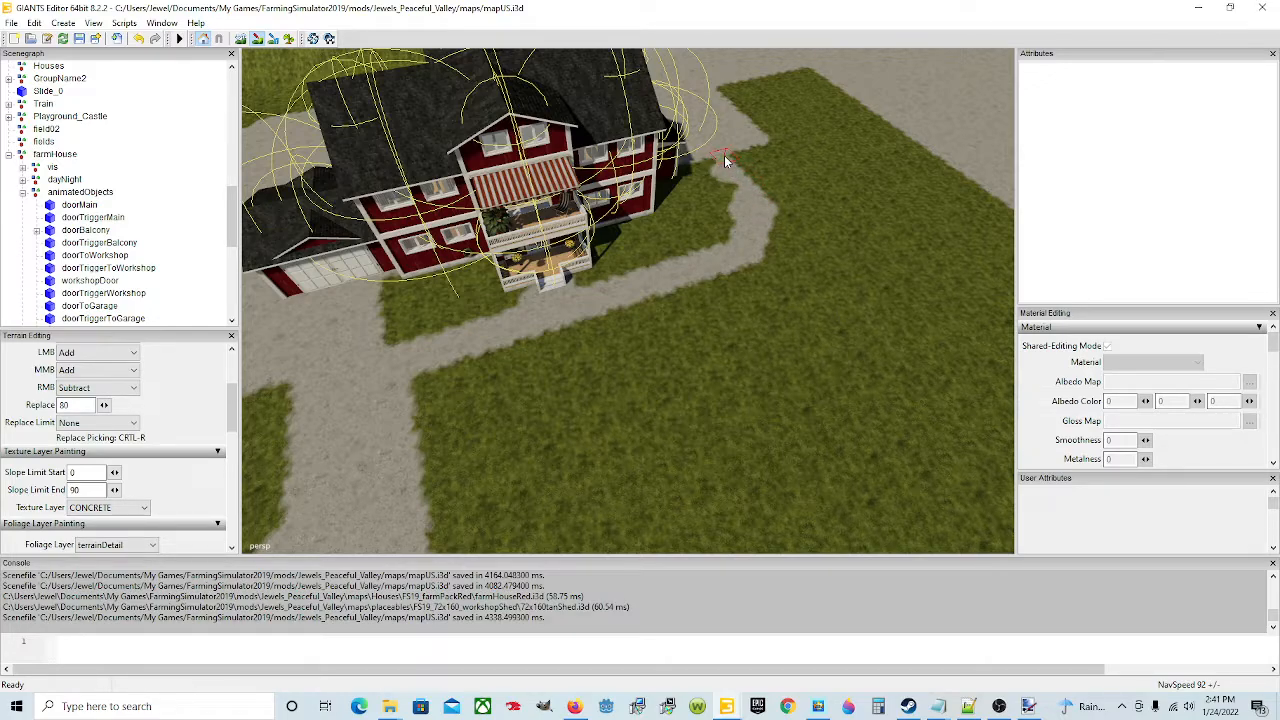
drag(737, 176, 737, 183)
Smooth the inner and outer edges of the walkway bend at the house corner with the GRASS_ROUGH texture layer
scroll(647, 333, up, 10)
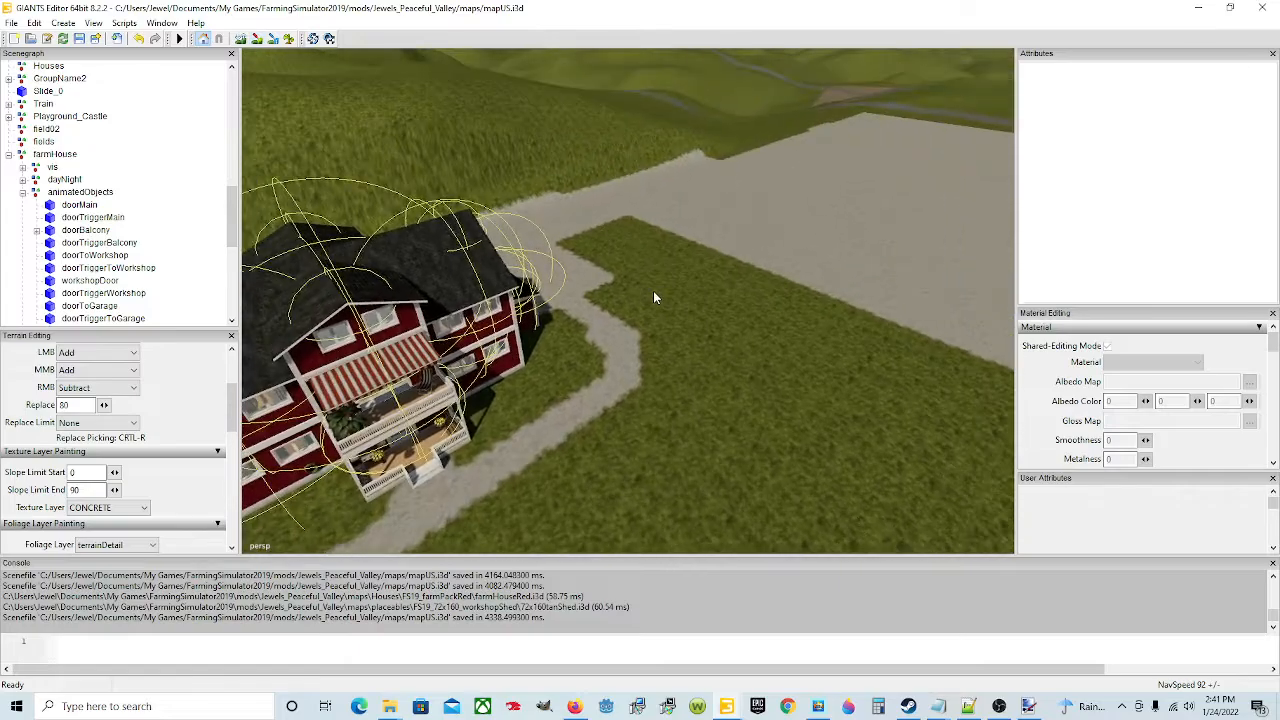
scroll(652, 290, down, 5)
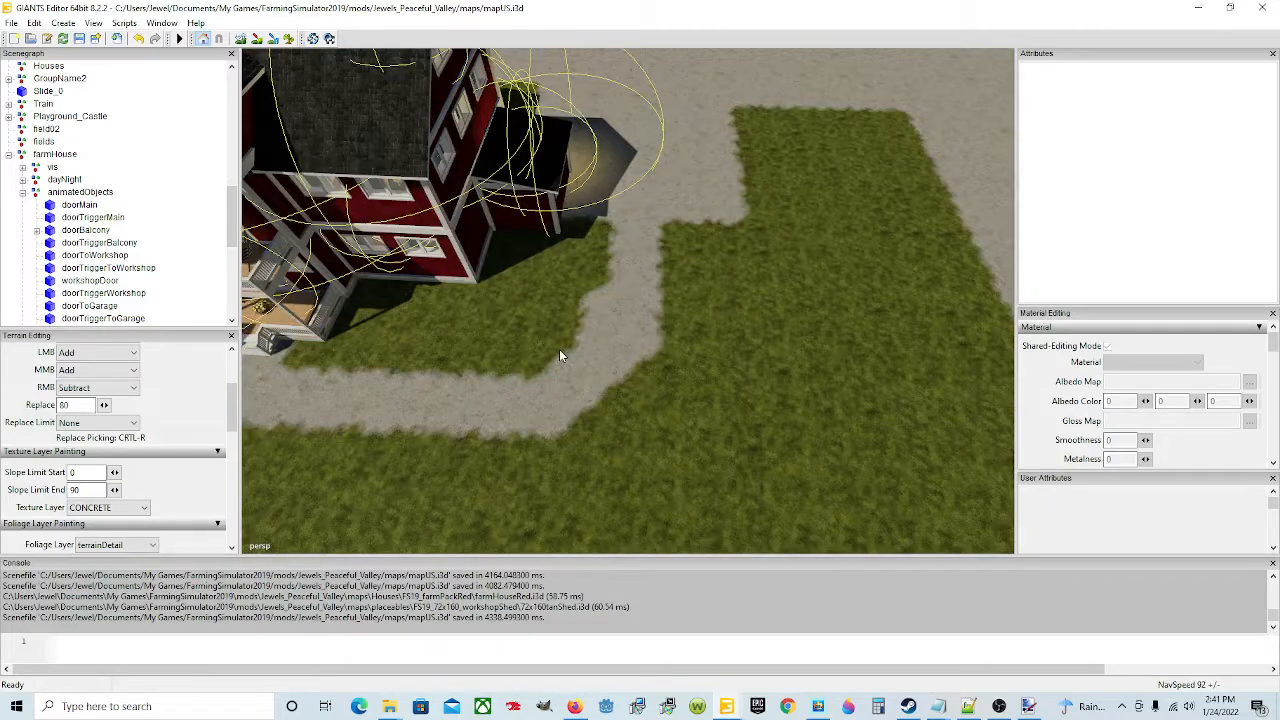
scroll(557, 352, up, 2)
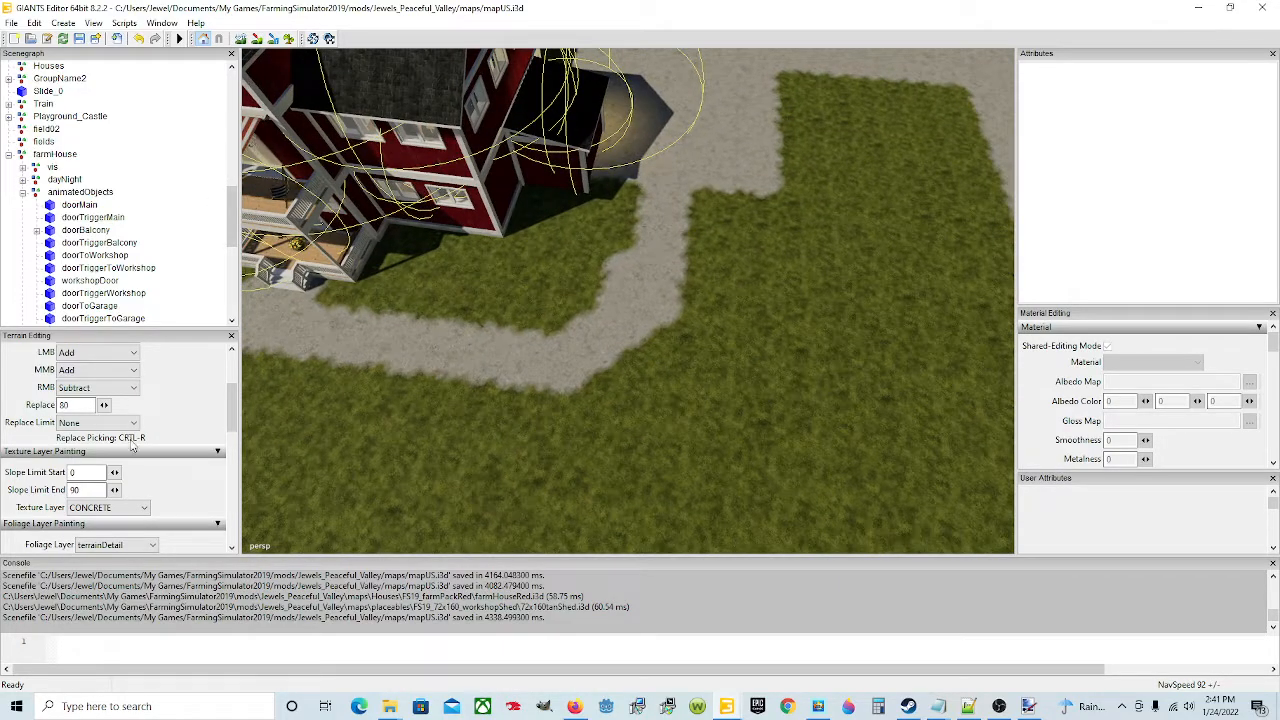
click(130, 507)
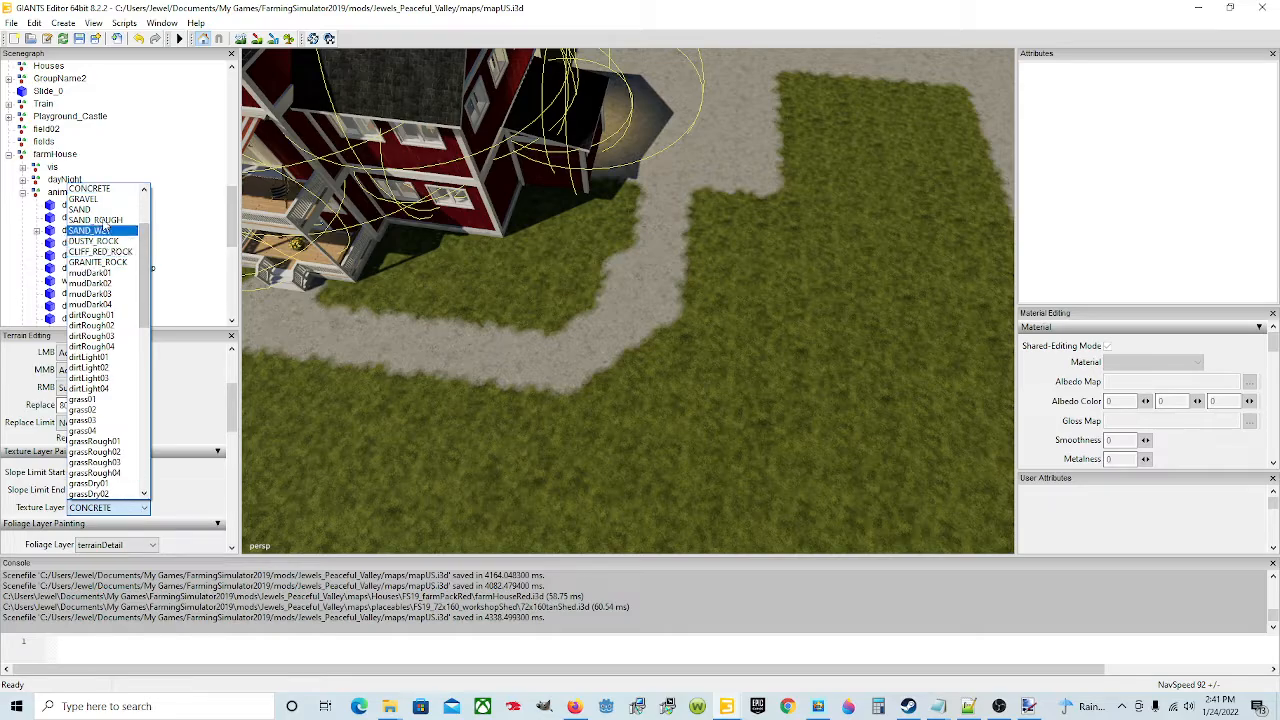
scroll(105, 245, up, 3)
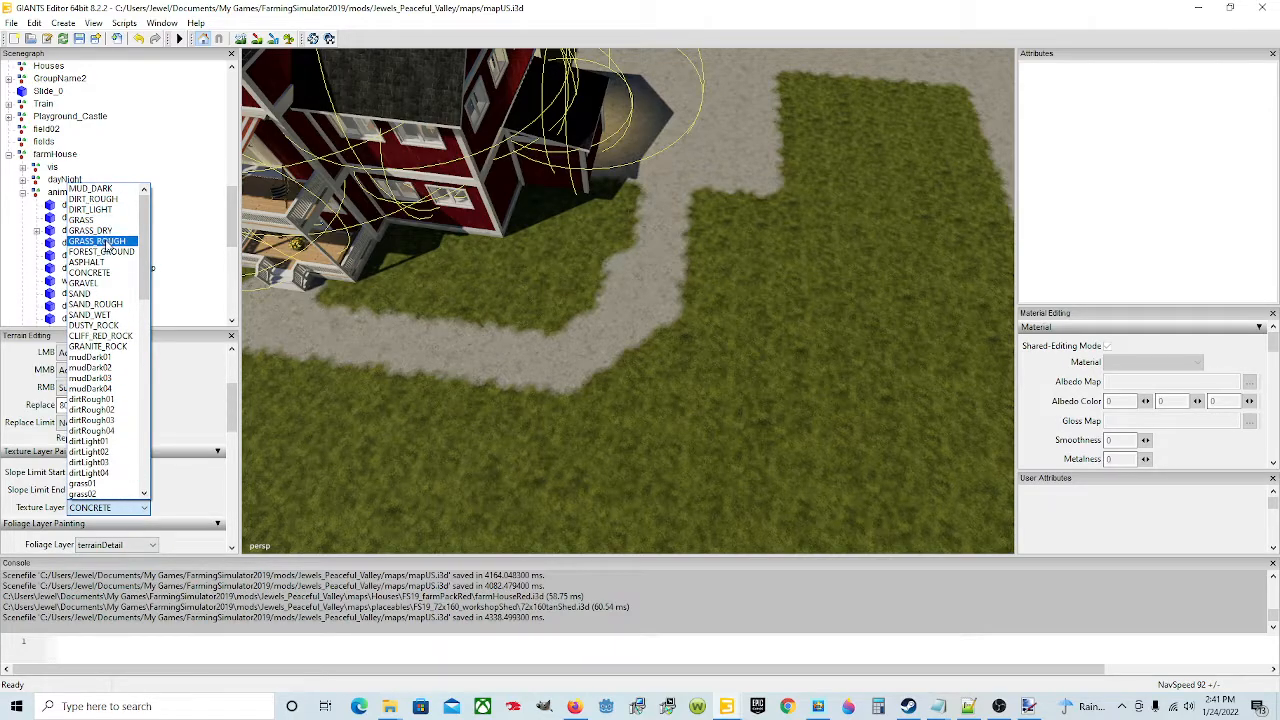
click(100, 241)
click(256, 38)
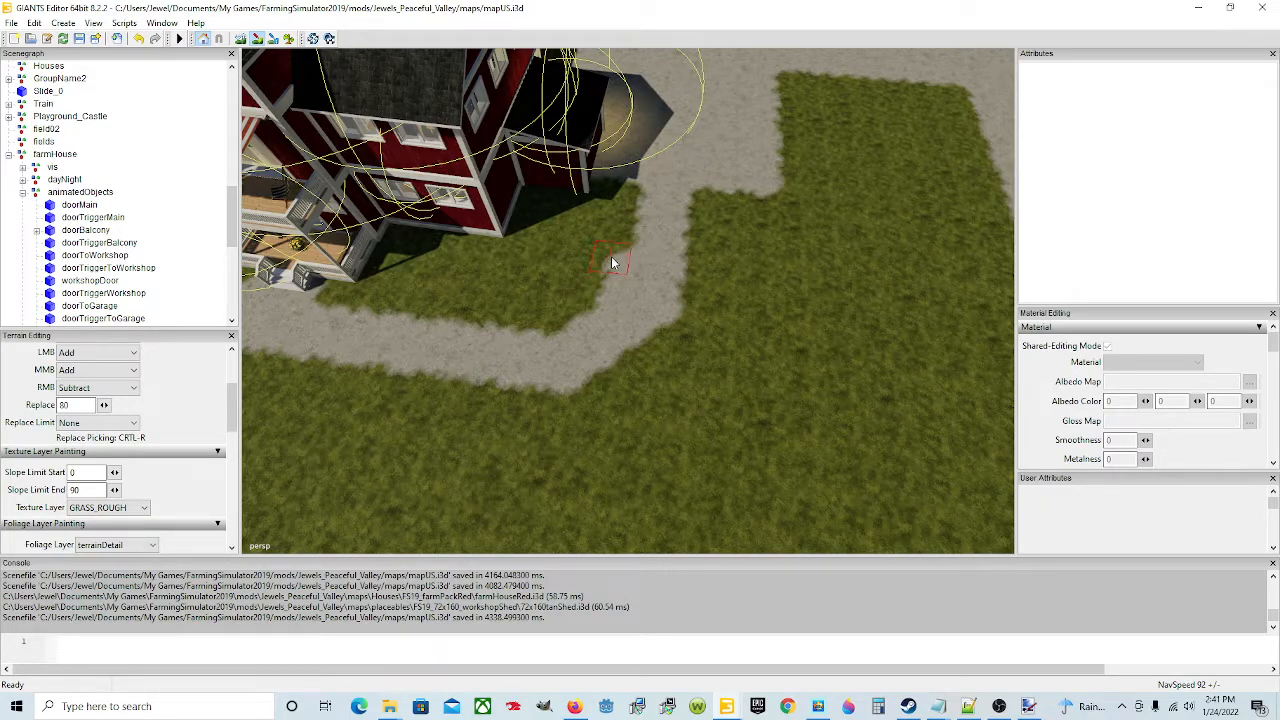
drag(611, 272, 630, 268)
click(690, 313)
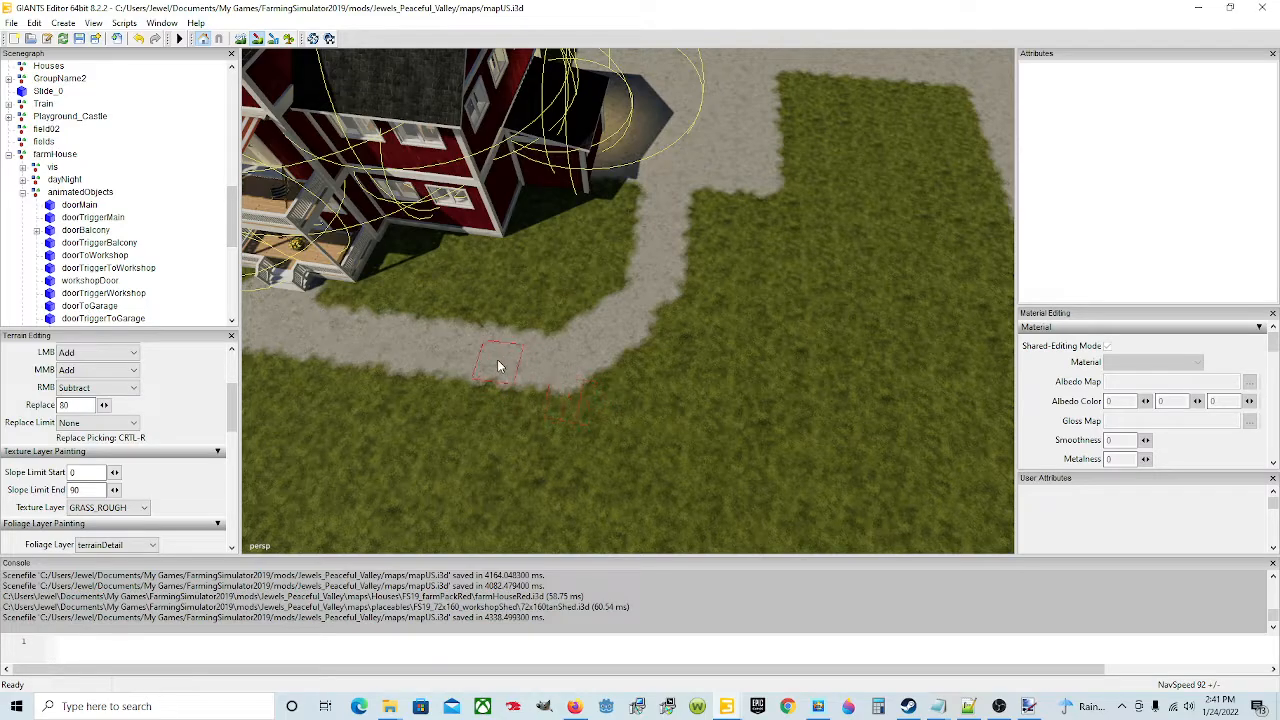
Switch to a Round brush and paint CONCRETE along the outer edge of the walkway bend to fill out the corner
scroll(165, 380, up, 3)
scroll(165, 380, up, 1)
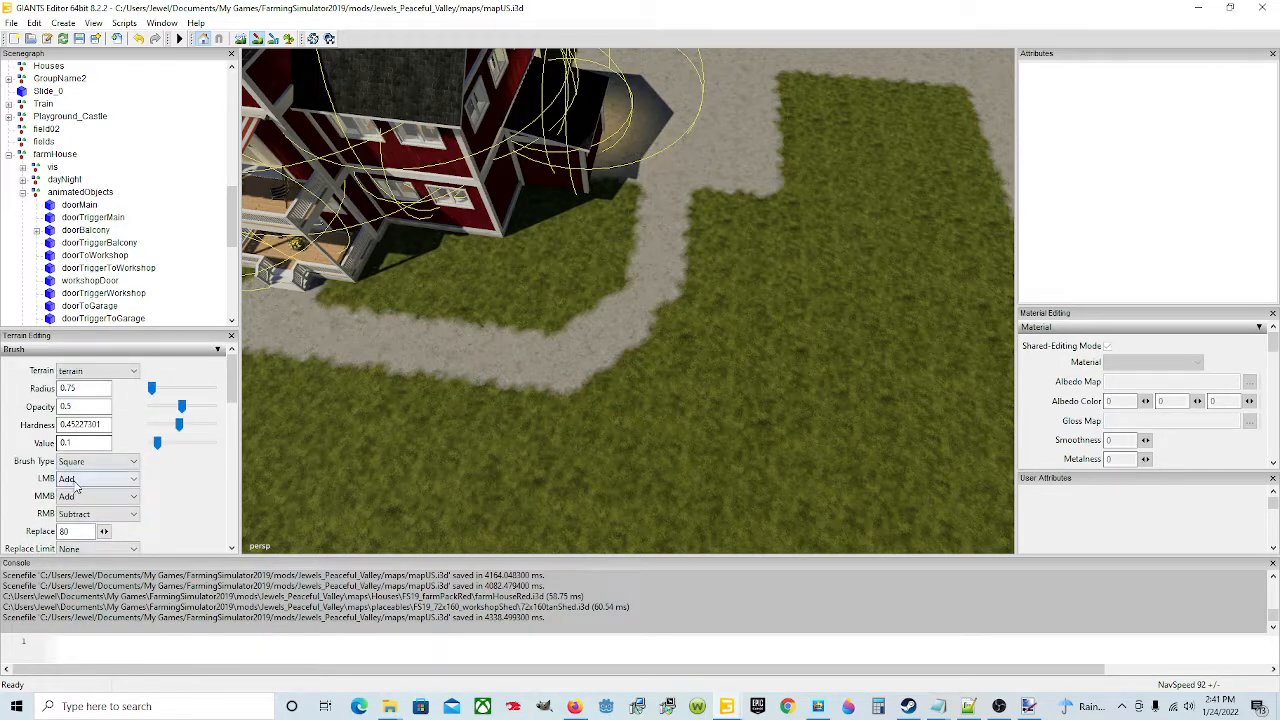
click(98, 461)
click(98, 476)
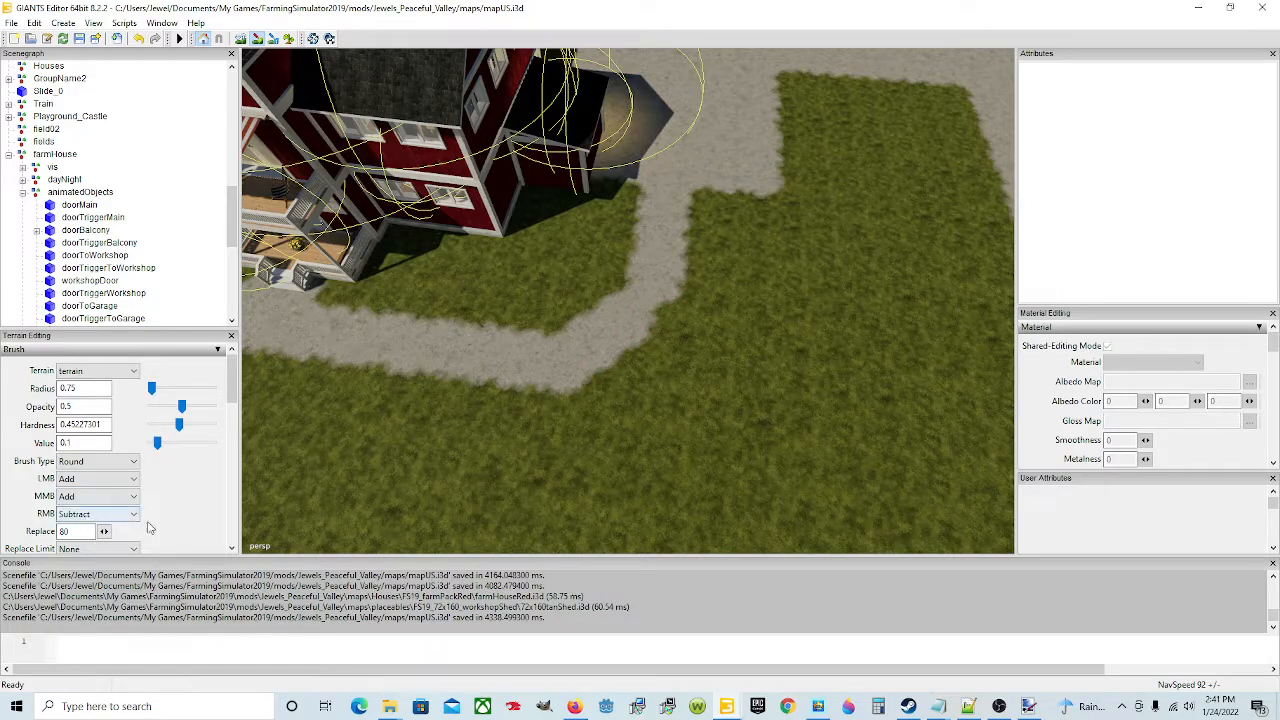
scroll(190, 515, down, 2)
scroll(185, 515, down, 1)
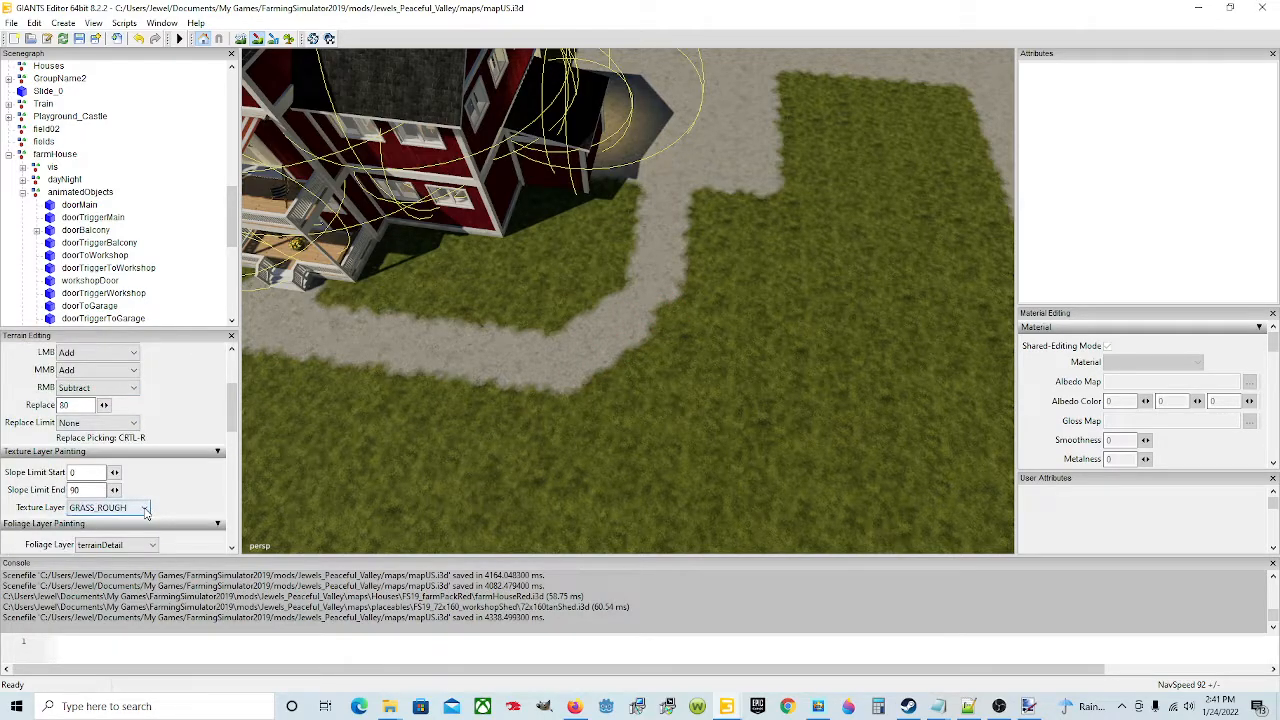
click(140, 508)
scroll(129, 378, up, 1)
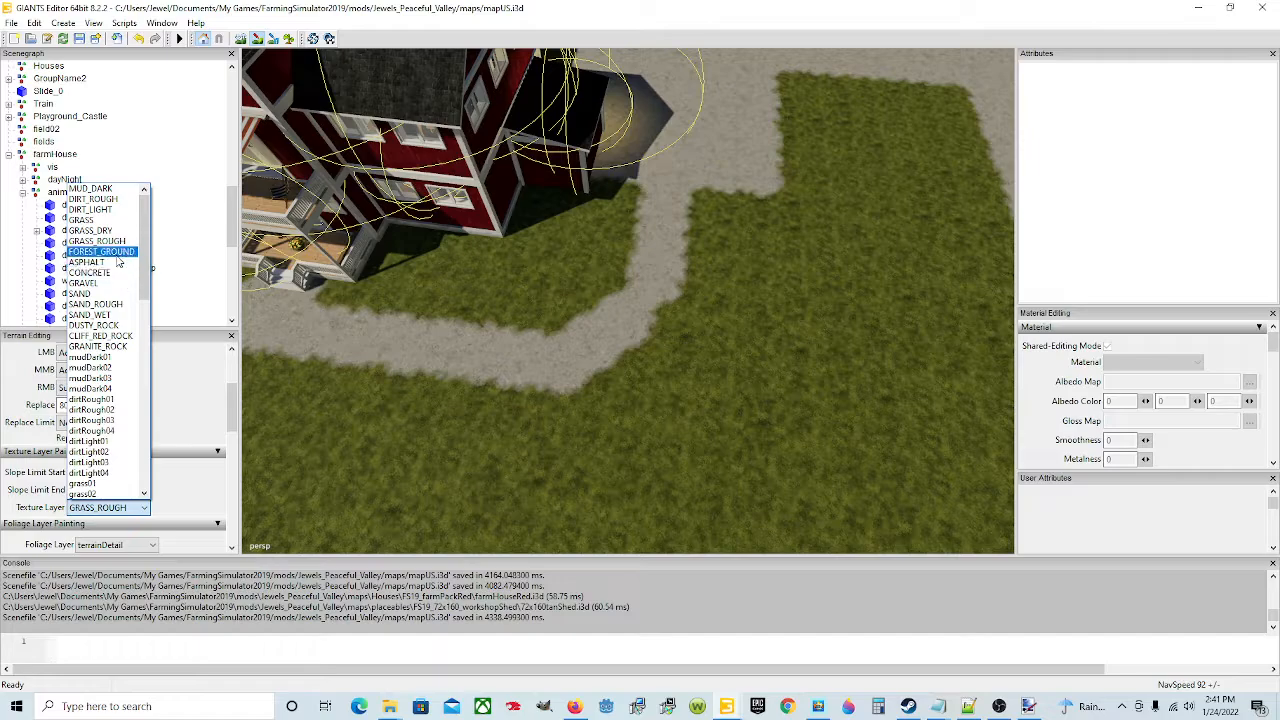
click(90, 272)
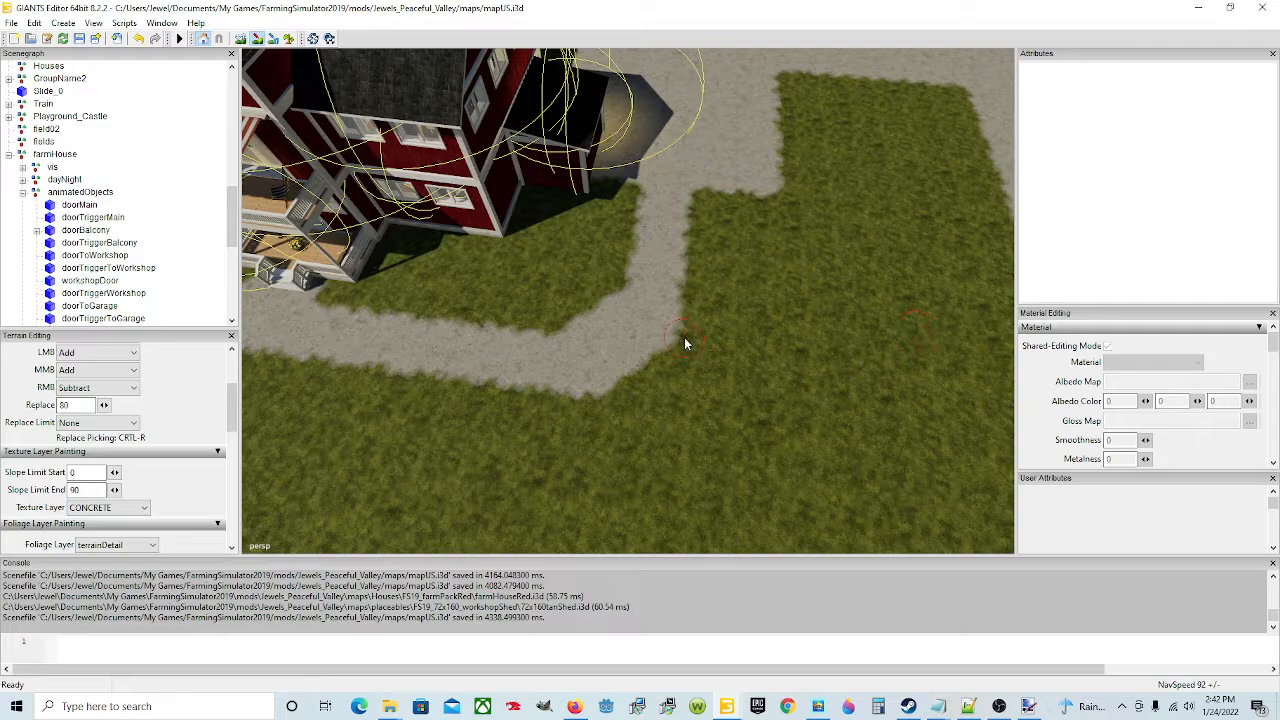
click(258, 39)
Inspect the painted walkways, driveway and lawns around the farmhouse, along with the surrounding terrain
scroll(729, 334, down, 4)
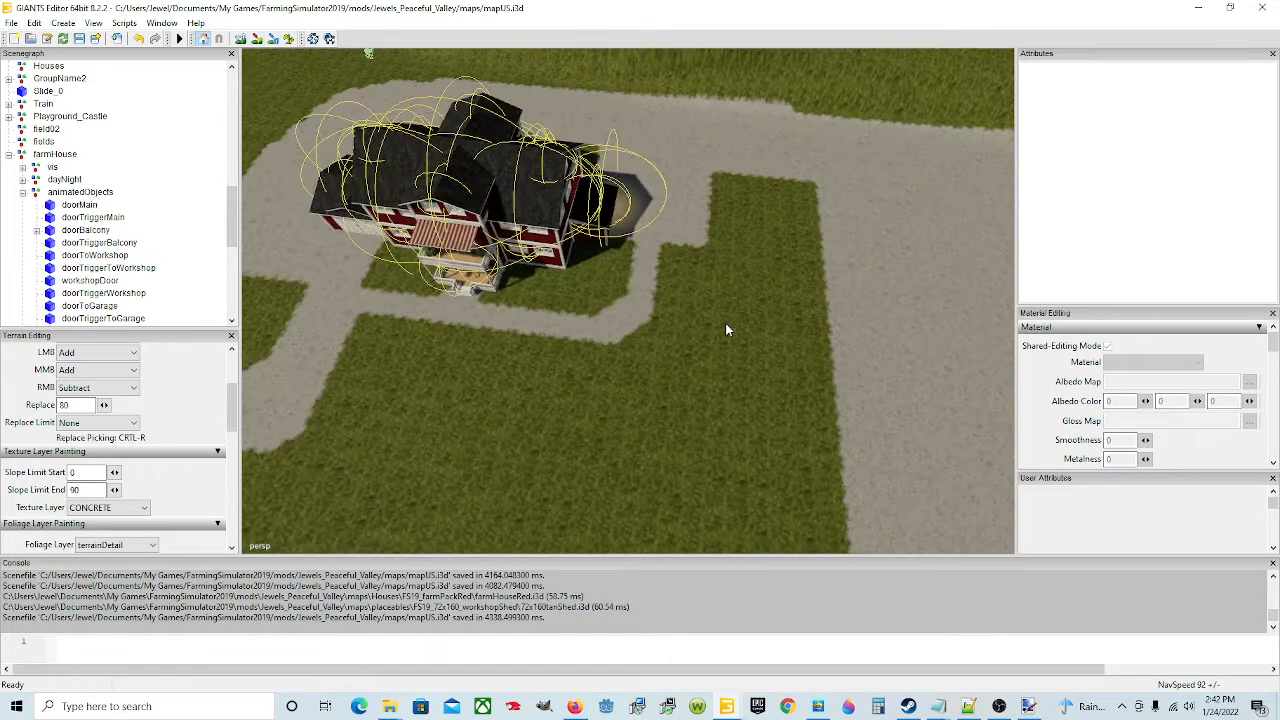
scroll(727, 329, down, 2)
alt+drag(841, 372, 673, 365)
scroll(702, 349, up, 3)
scroll(673, 365, up, 3)
scroll(673, 366, up, 4)
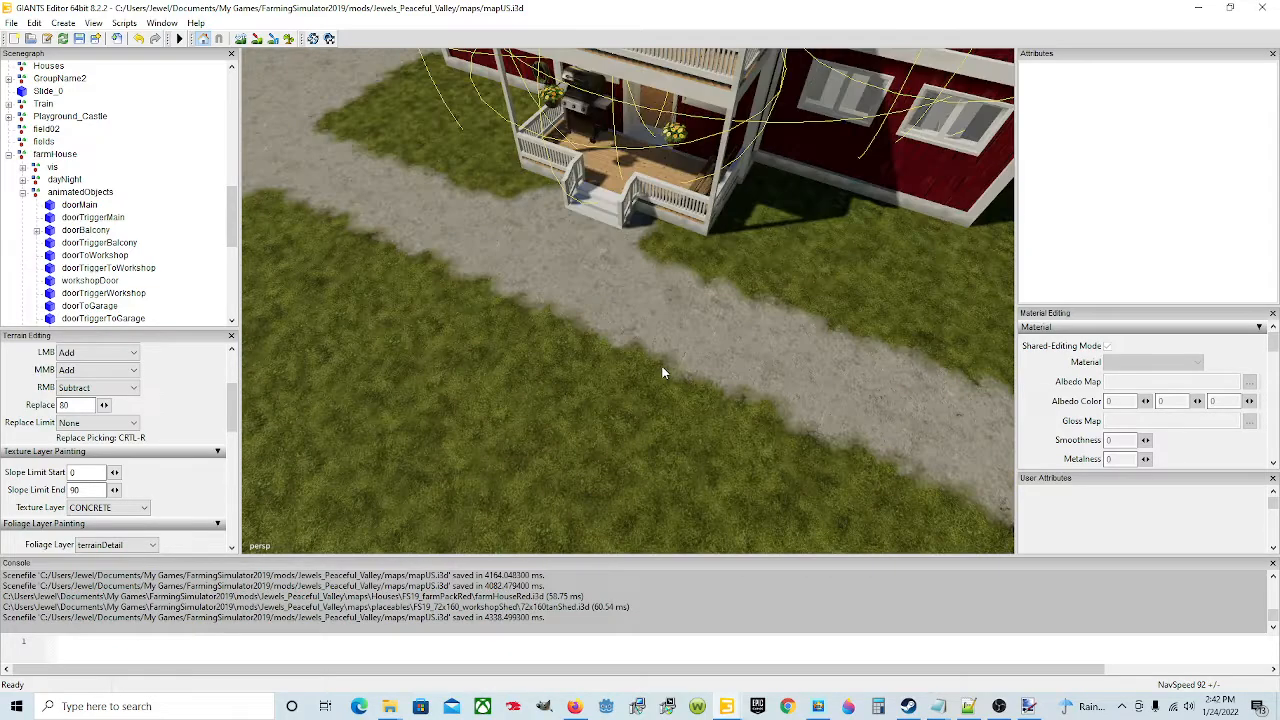
alt+drag(893, 295, 421, 336)
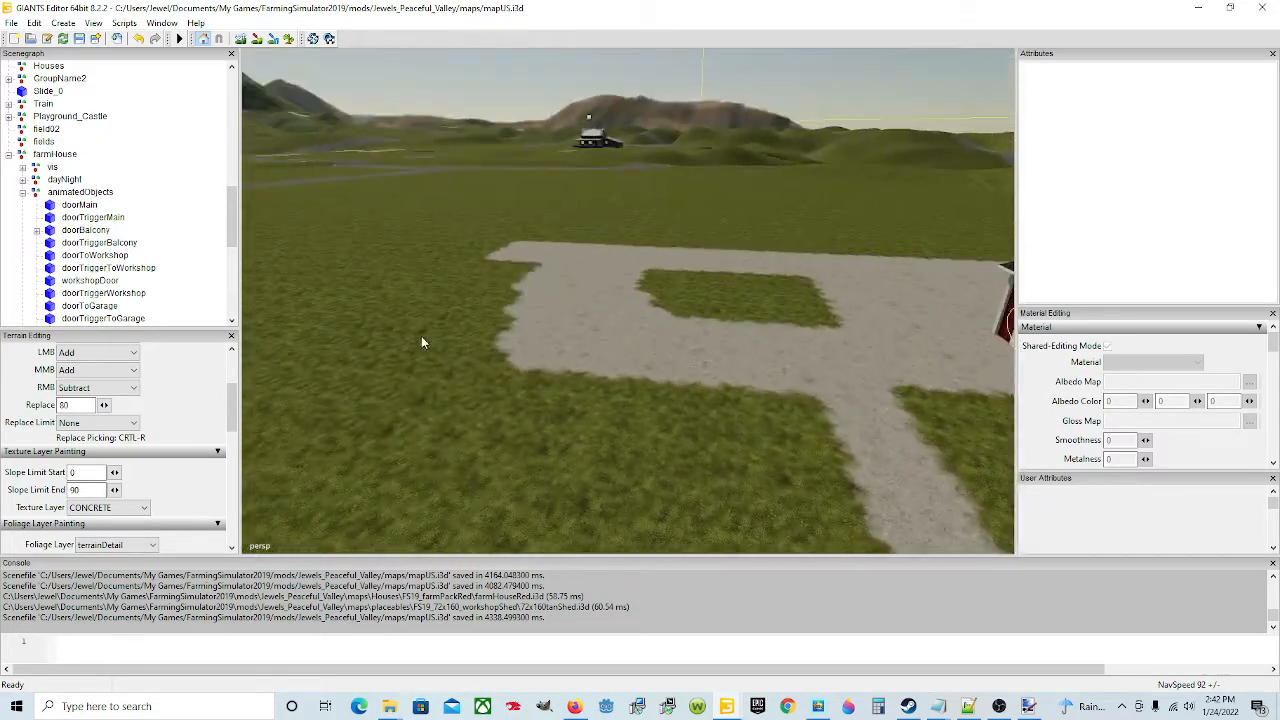
alt+drag(637, 420, 659, 478)
scroll(626, 379, up, 3)
scroll(824, 449, down, 3)
scroll(625, 422, down, 1)
scroll(620, 427, down, 2)
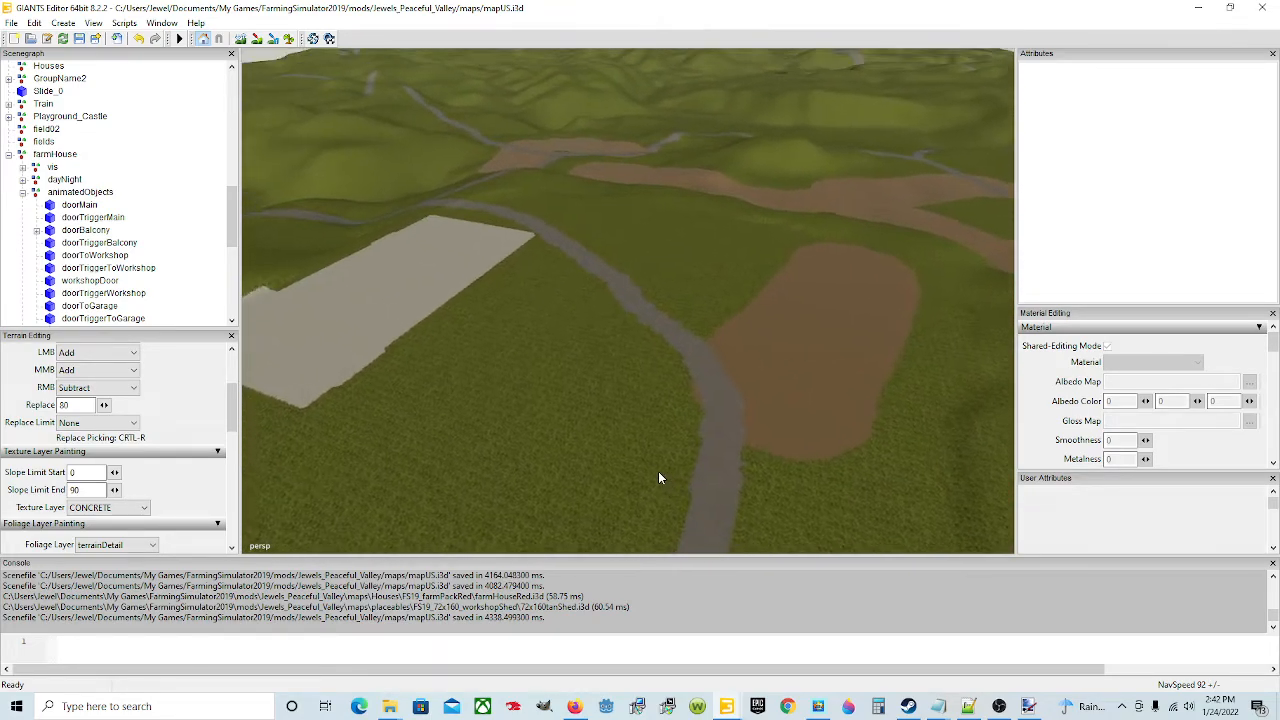
Paint GRASS_ROUGH over the brown dirt patch and the grey road running beside it up to the concrete pad
click(108, 507)
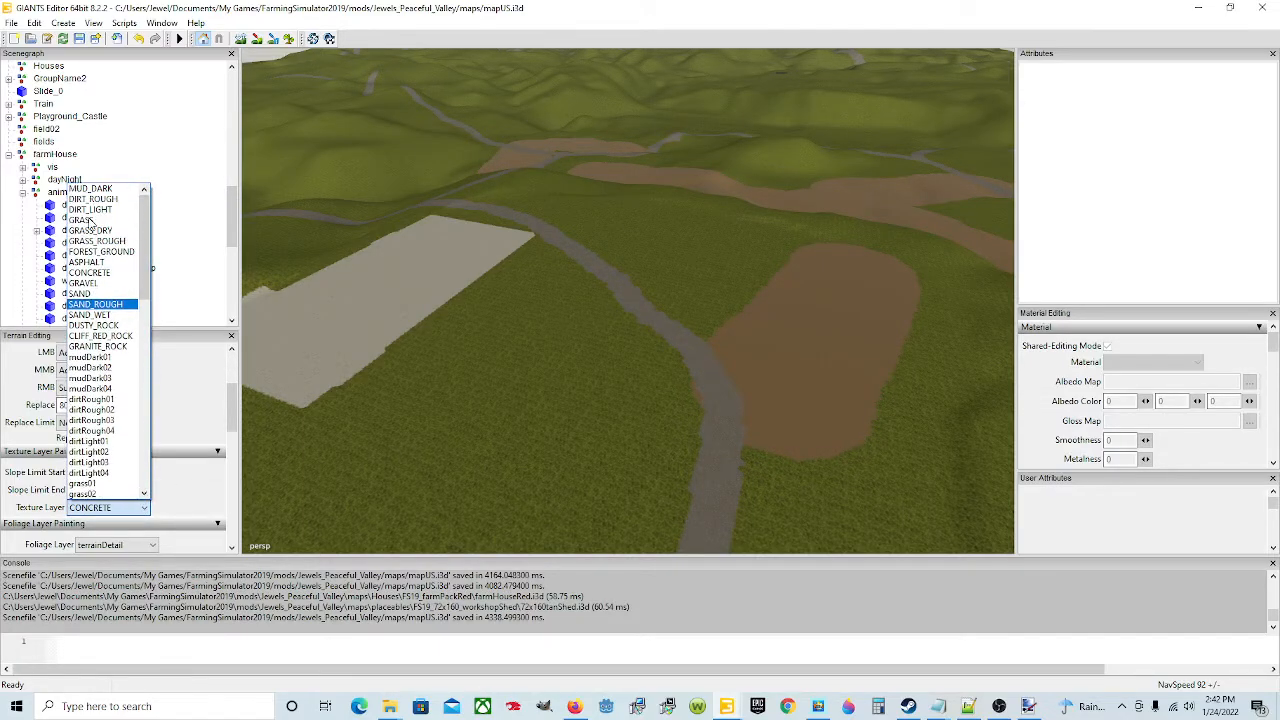
click(96, 222)
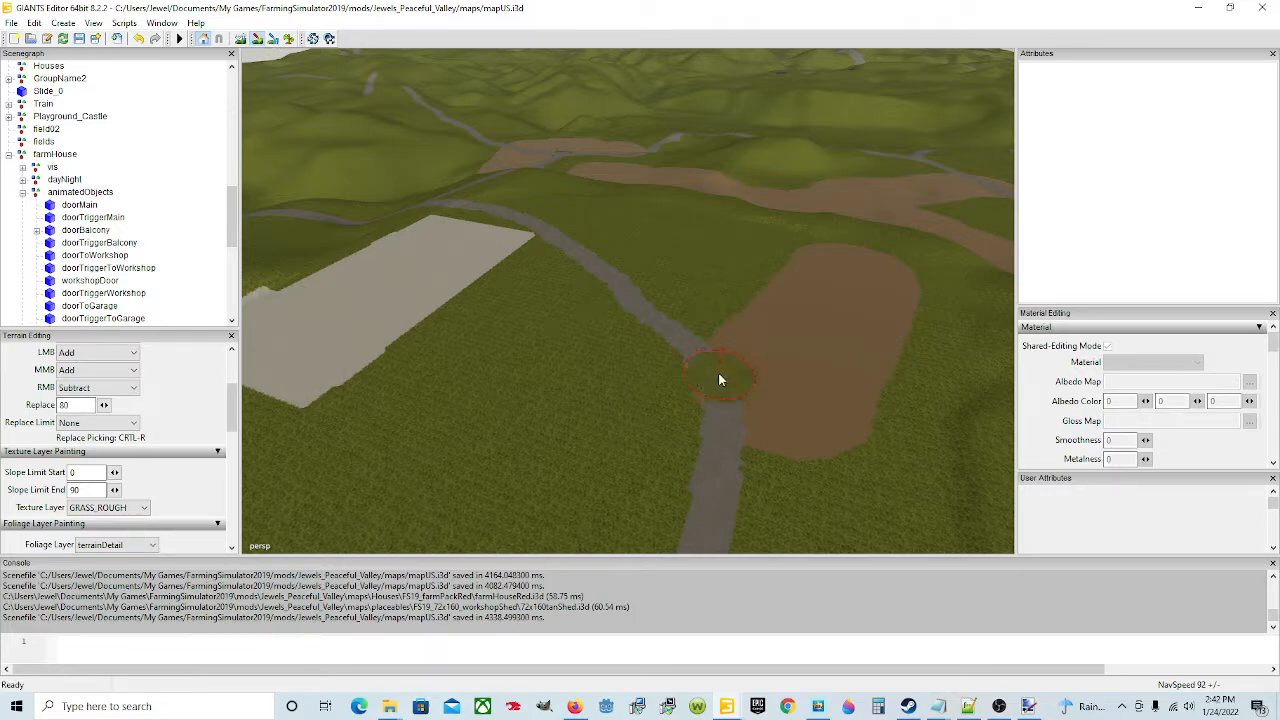
mouse_move(718, 406)
mouse_down()
mouse_move(835, 445)
mouse_move(704, 349)
mouse_move(806, 365)
mouse_move(756, 346)
mouse_up()
mouse_move(910, 333)
mouse_down()
mouse_move(769, 346)
mouse_move(826, 338)
mouse_up()
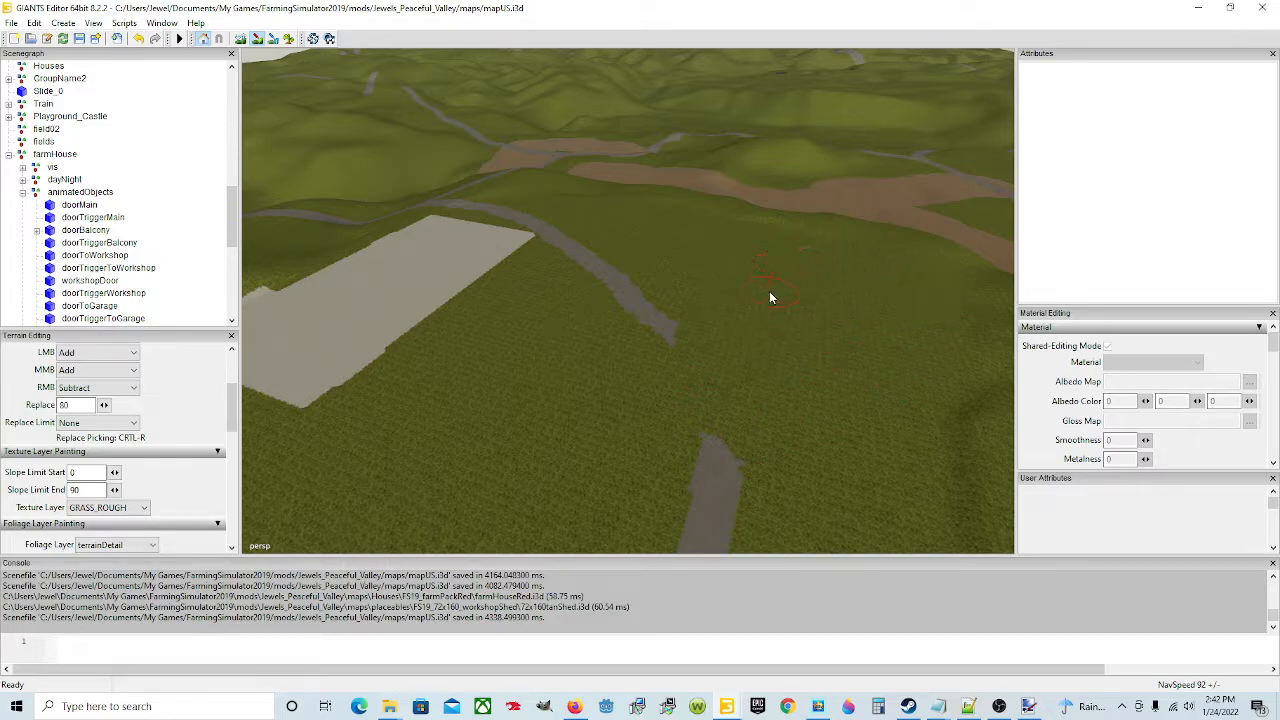
mouse_move(744, 384)
mouse_down()
mouse_move(709, 491)
mouse_move(650, 293)
mouse_up()
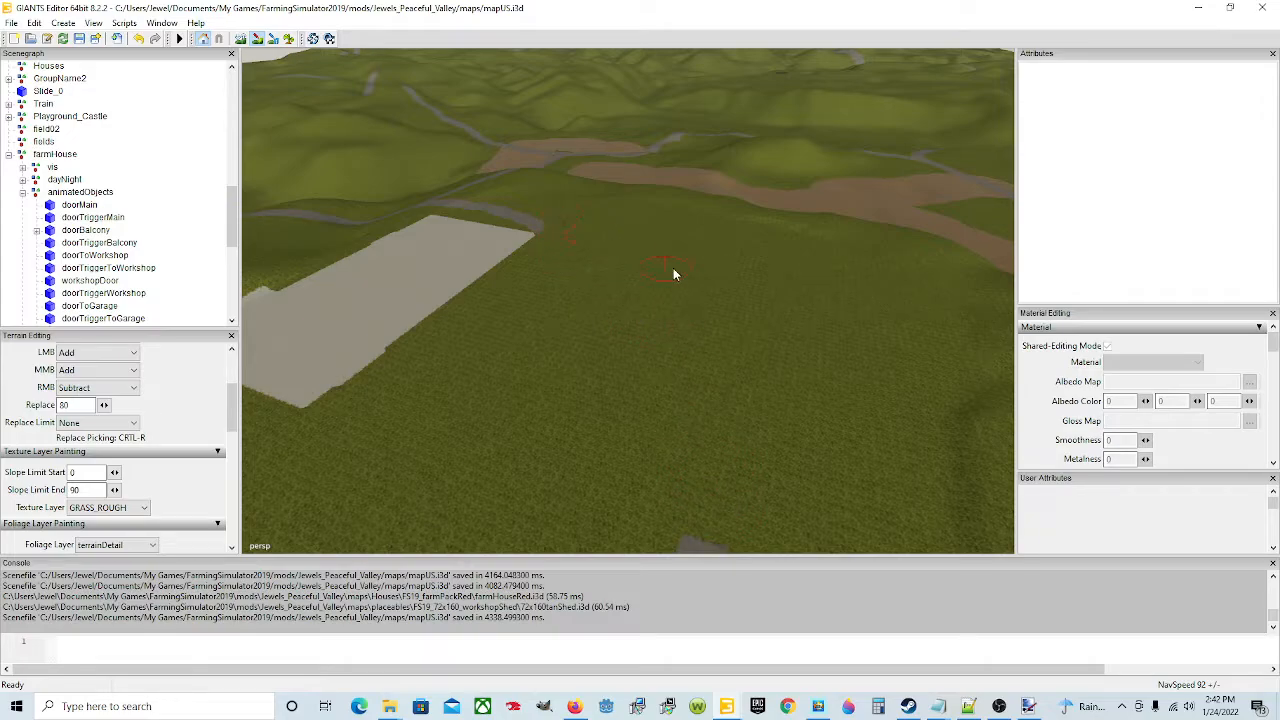
click(257, 42)
Cover the leftover grey spot and the road end at the concrete pad's corner with GRASS_ROUGH
mouse_move(599, 348)
alt+mouse_down()
mouse_move(637, 352)
mouse_move(583, 403)
mouse_move(557, 305)
alt+mouse_up()
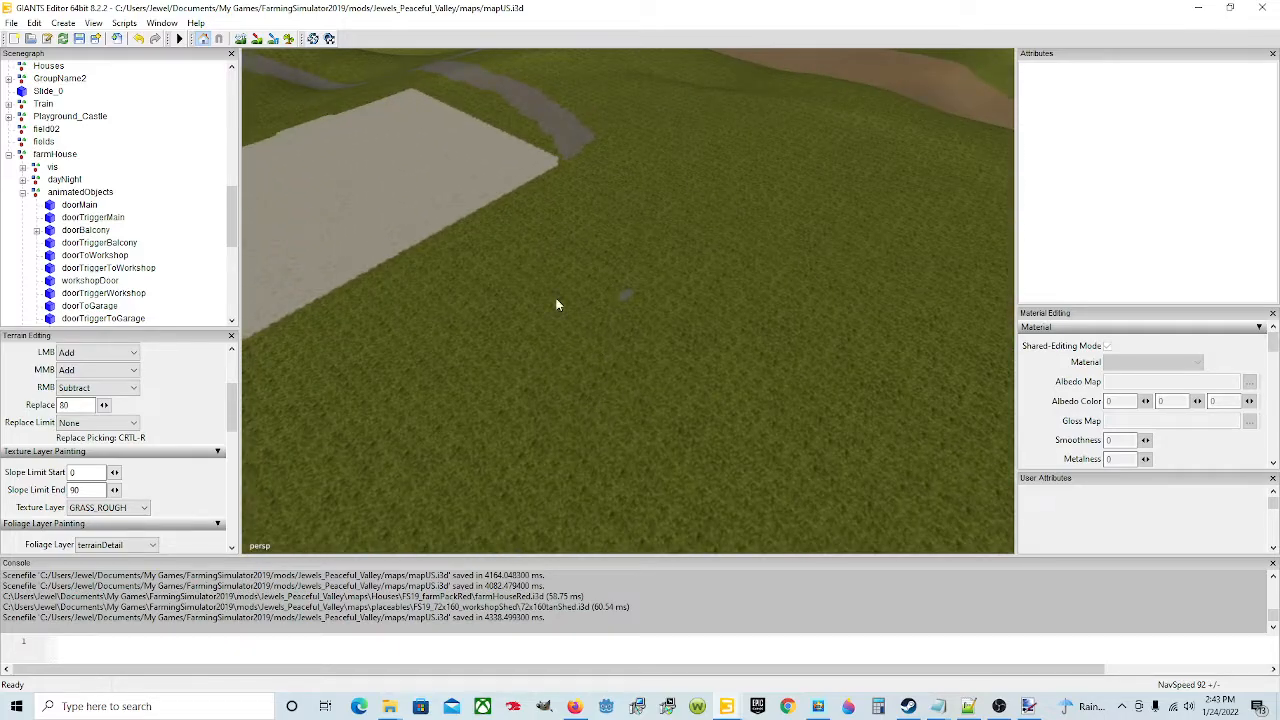
click(258, 40)
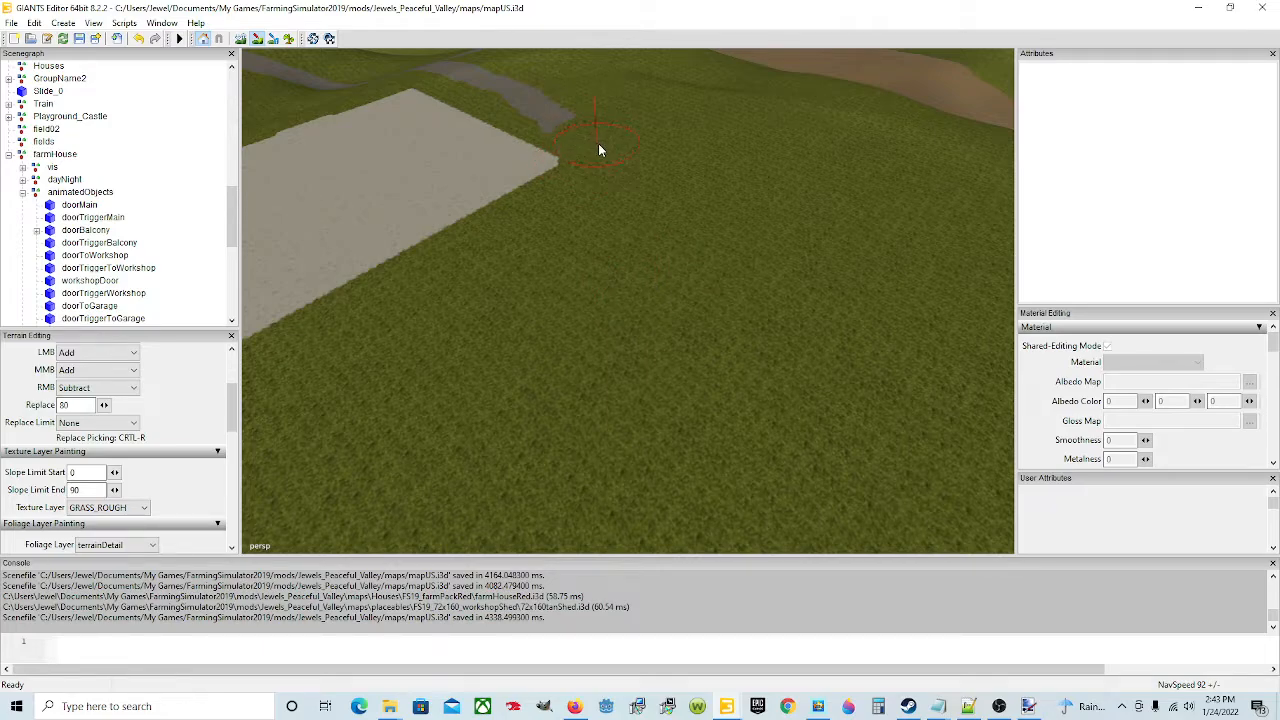
click(257, 41)
Paint GRASS_ROUGH over the remaining grey road along the concrete pad, up to the road junction
alt+drag(583, 288, 518, 400)
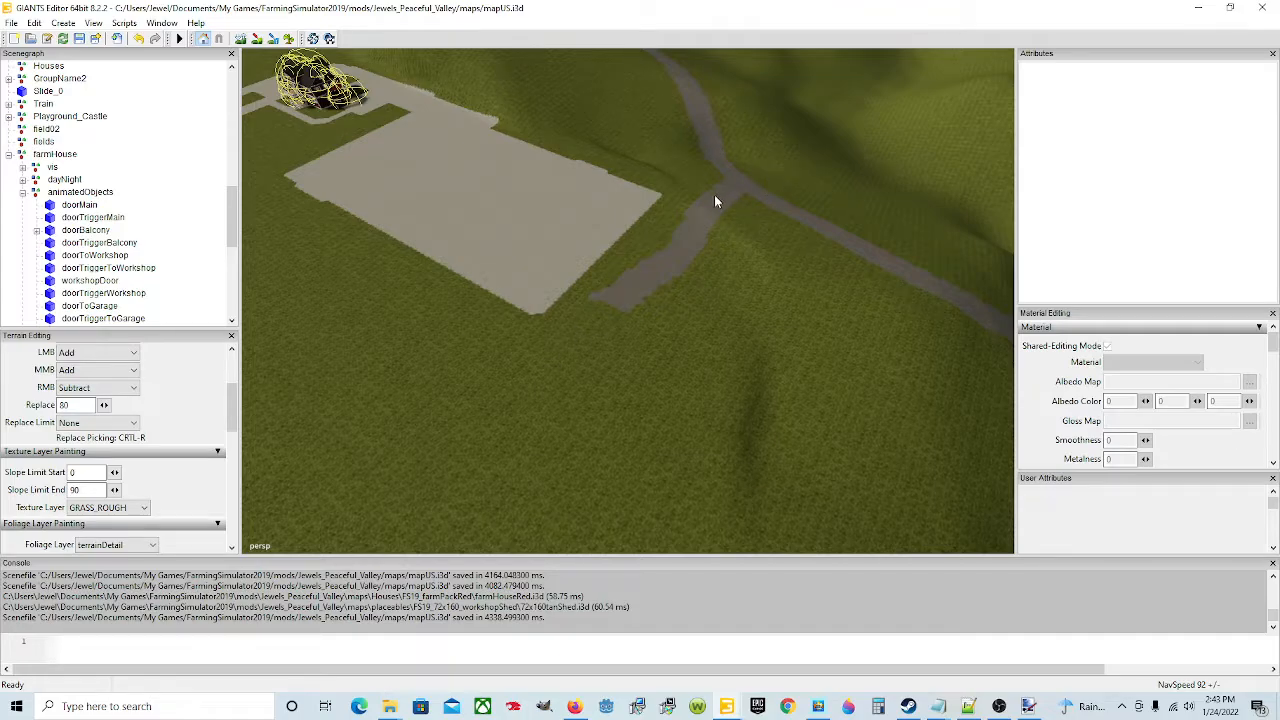
alt+drag(713, 228, 730, 281)
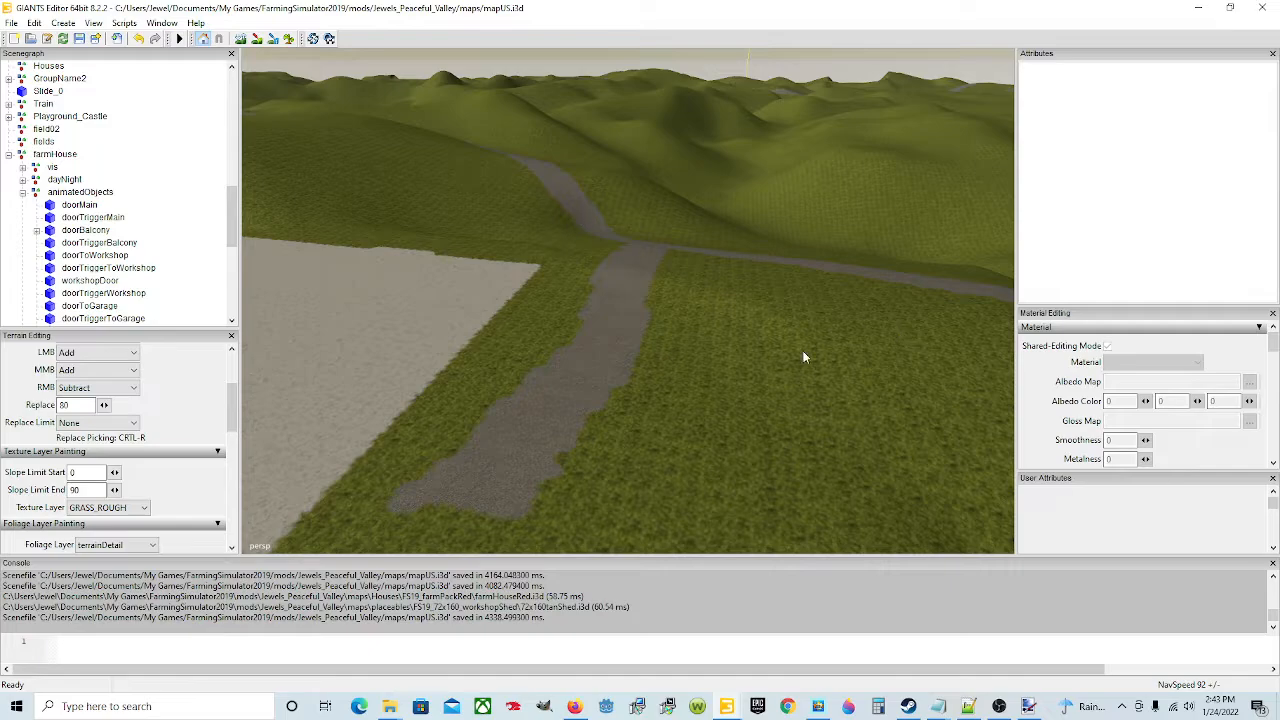
alt+drag(774, 320, 806, 289)
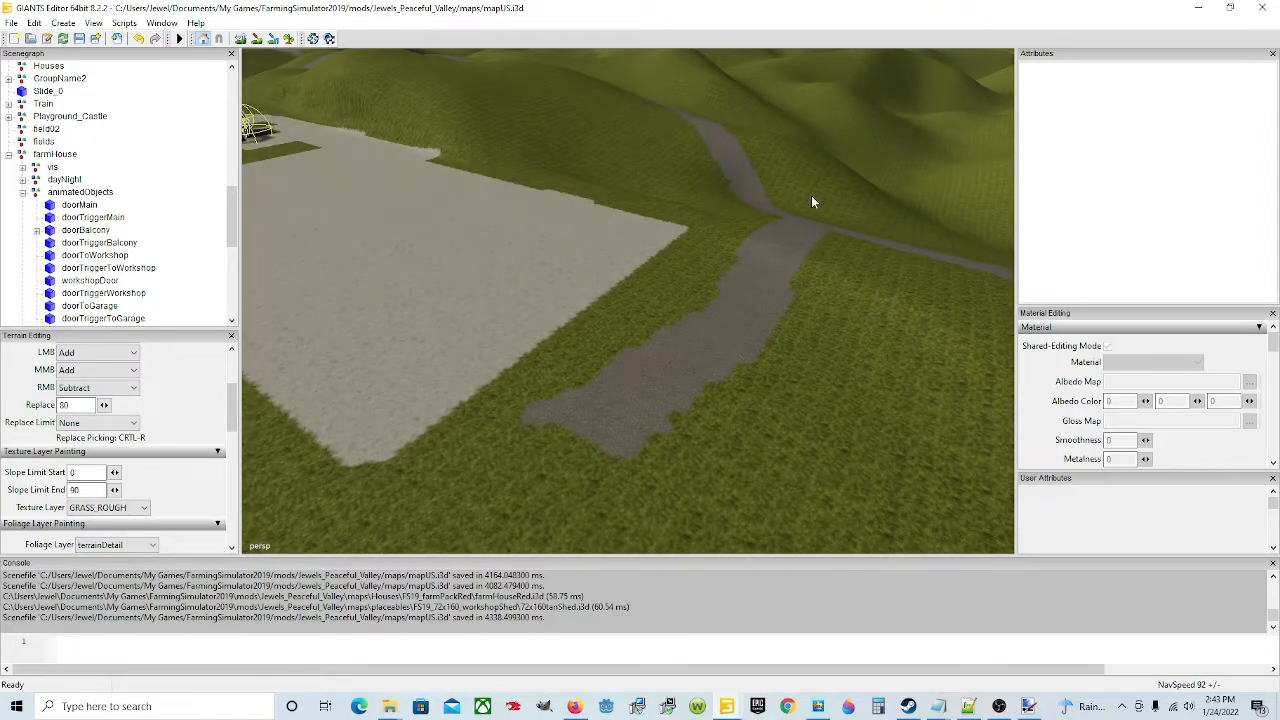
mouse_move(610, 398)
alt+mouse_down()
mouse_move(640, 391)
mouse_move(621, 393)
alt+mouse_up()
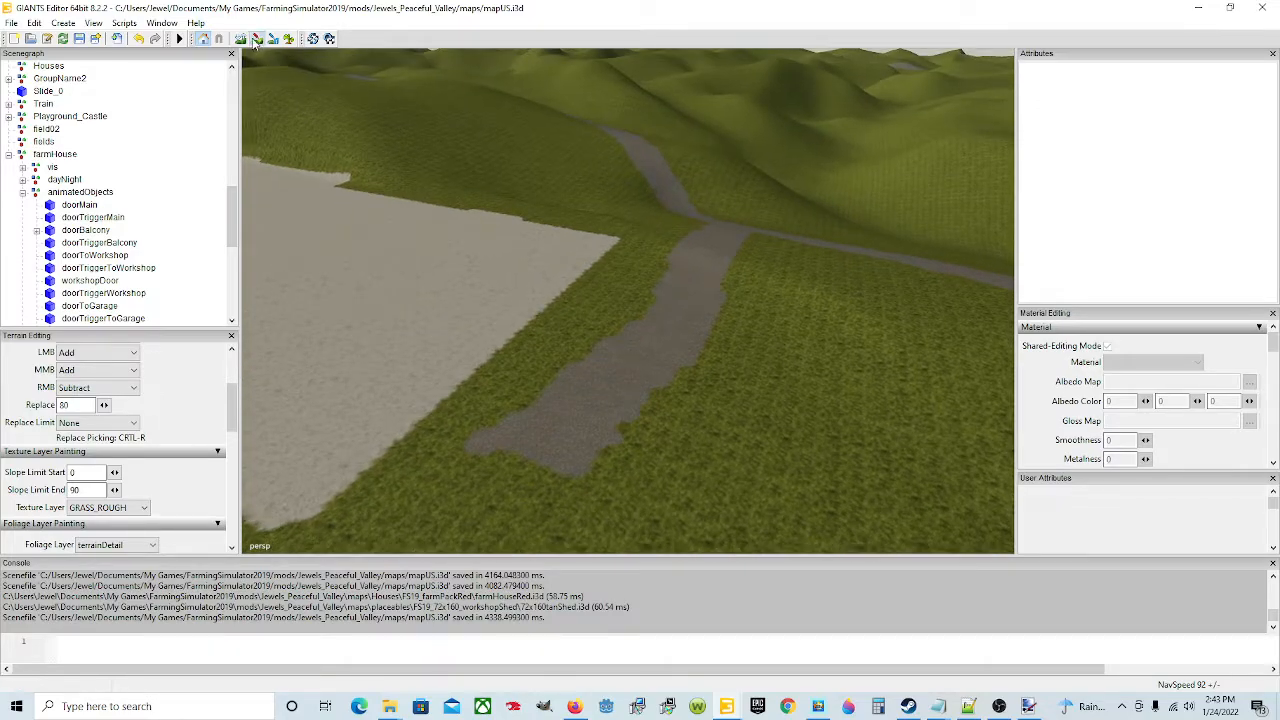
mouse_move(554, 482)
mouse_down()
mouse_move(561, 443)
mouse_move(645, 355)
mouse_up()
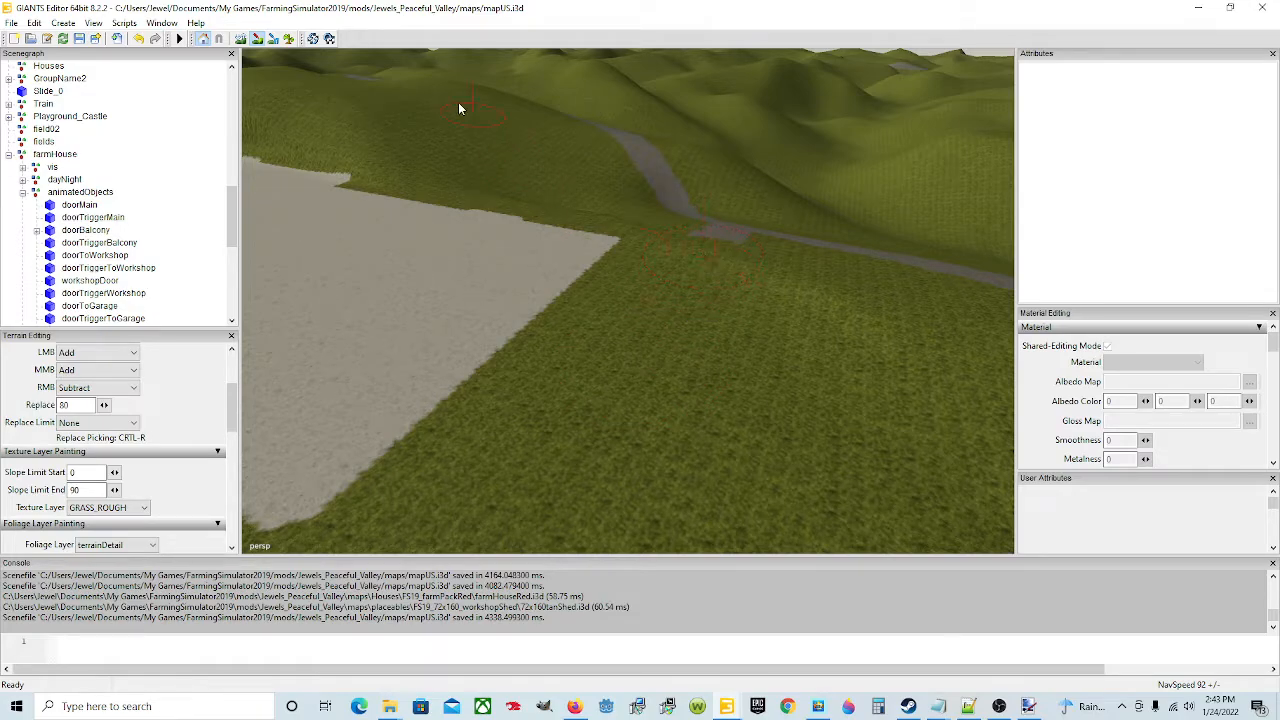
click(261, 40)
Set the LMB sculpting action to Smooth and smooth the terrain between the concrete pad's corner and the grey road
mouse_move(732, 389)
alt+mouse_down()
mouse_move(814, 336)
mouse_move(541, 438)
alt+mouse_up()
scroll(774, 340, up, 6)
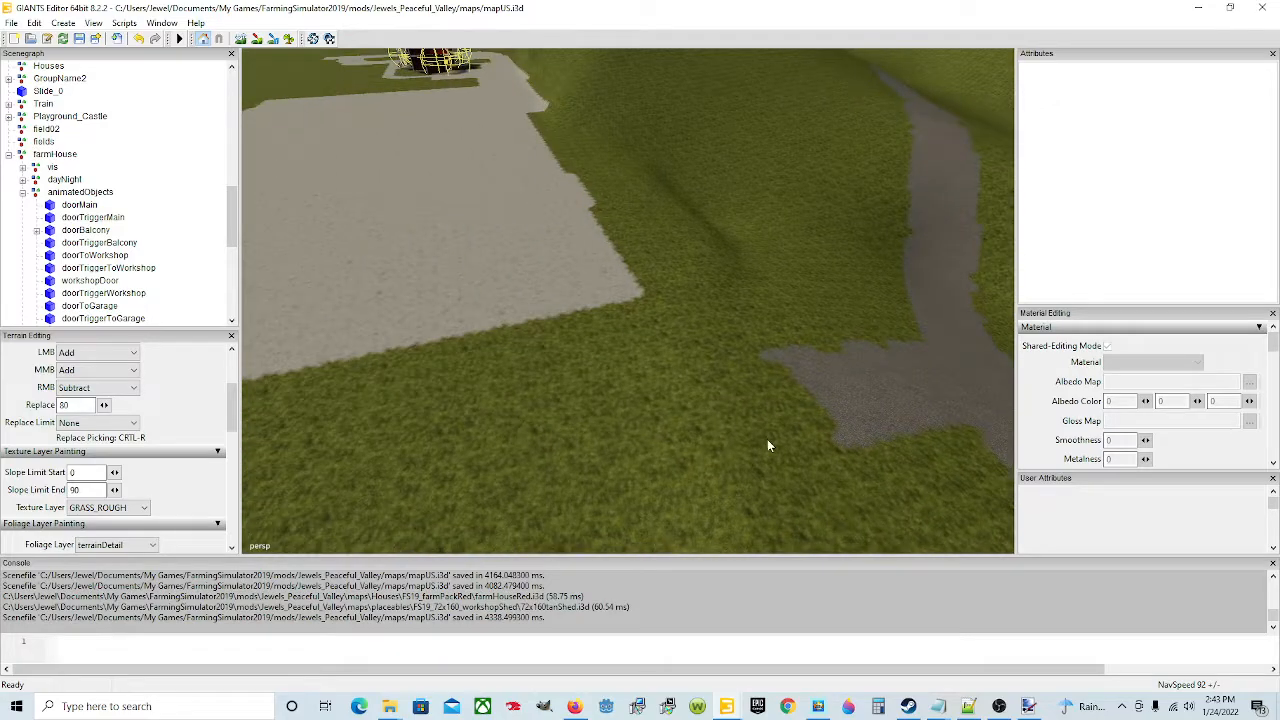
alt+drag(766, 440, 768, 413)
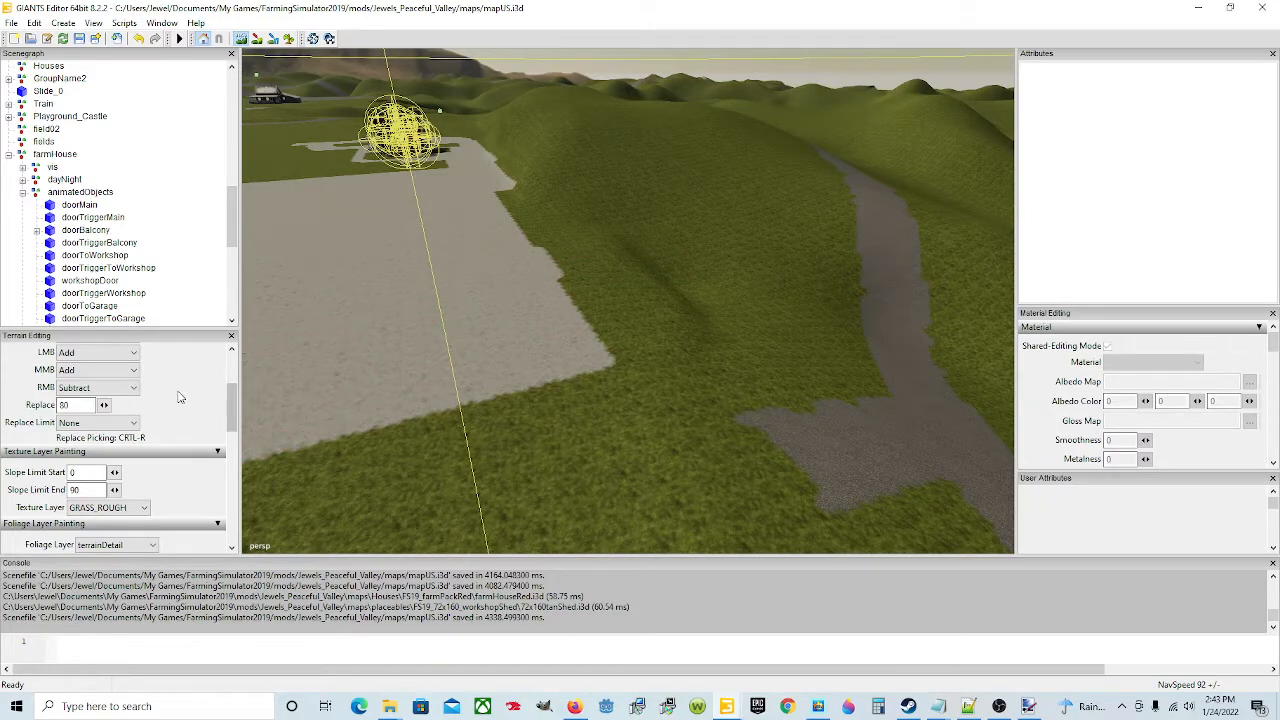
scroll(176, 397, up, 3)
click(98, 436)
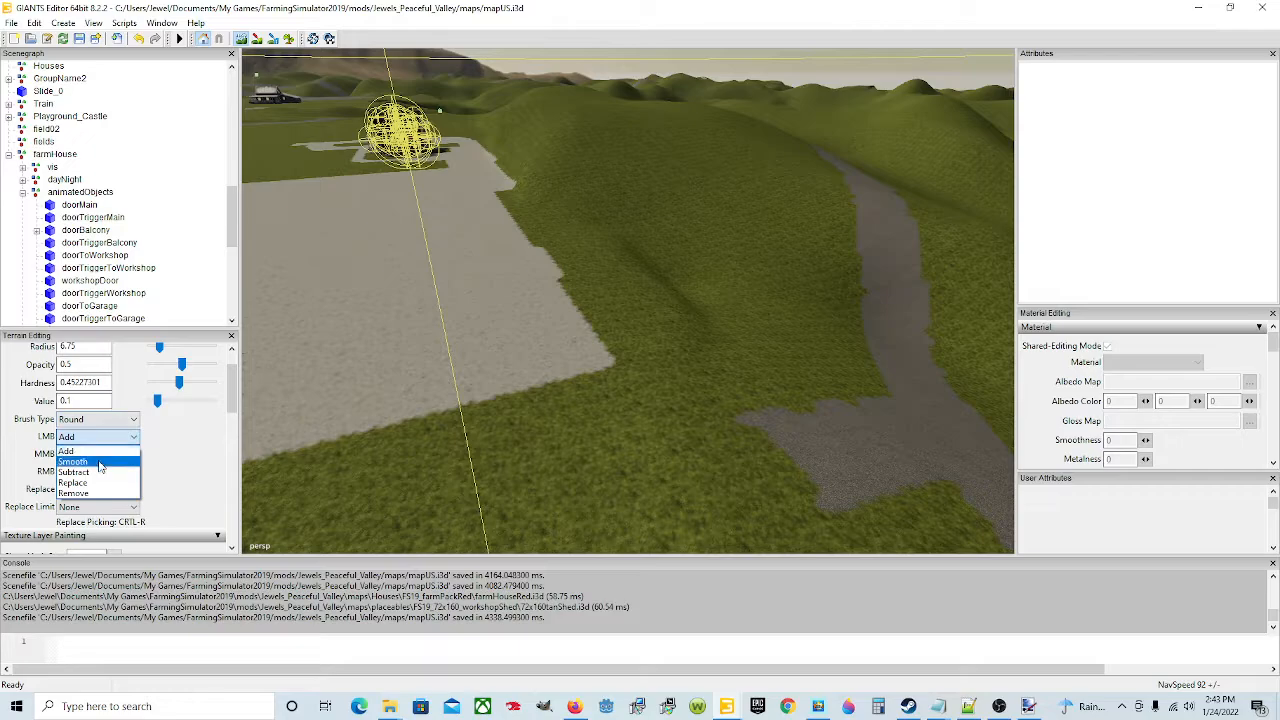
click(72, 462)
mouse_move(660, 289)
mouse_down()
mouse_move(677, 328)
mouse_move(646, 246)
mouse_move(665, 300)
mouse_move(718, 362)
mouse_move(640, 276)
mouse_move(693, 292)
mouse_move(619, 242)
mouse_move(680, 309)
mouse_move(760, 354)
mouse_move(731, 303)
mouse_move(690, 303)
mouse_move(628, 252)
mouse_move(650, 295)
mouse_move(753, 285)
mouse_move(700, 280)
mouse_move(714, 294)
mouse_move(603, 249)
mouse_move(679, 404)
mouse_move(766, 363)
mouse_move(777, 449)
mouse_move(731, 409)
mouse_move(875, 437)
mouse_move(800, 423)
mouse_move(746, 336)
mouse_move(633, 245)
mouse_move(704, 415)
mouse_up()
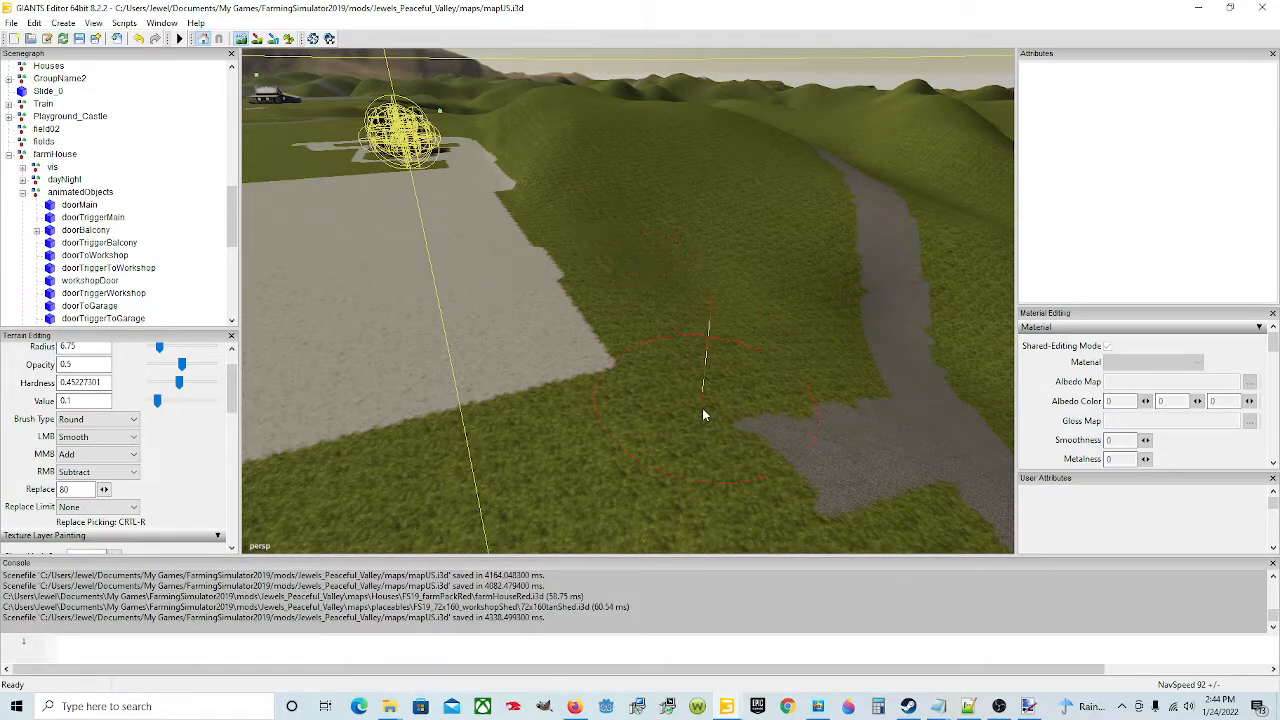
click(246, 41)
Set the LMB brush action to Replace and activate terrain sculpting over the grass beside the grey road
mouse_move(745, 293)
alt+mouse_down()
mouse_move(705, 346)
mouse_move(601, 341)
mouse_move(553, 309)
mouse_move(686, 337)
mouse_move(626, 306)
mouse_move(694, 343)
mouse_move(719, 396)
mouse_move(520, 305)
mouse_move(754, 348)
mouse_move(723, 353)
mouse_move(696, 318)
mouse_move(592, 281)
mouse_move(619, 290)
mouse_move(653, 362)
mouse_move(622, 332)
mouse_move(657, 311)
mouse_move(391, 401)
alt+mouse_up()
scroll(591, 282, up, 5)
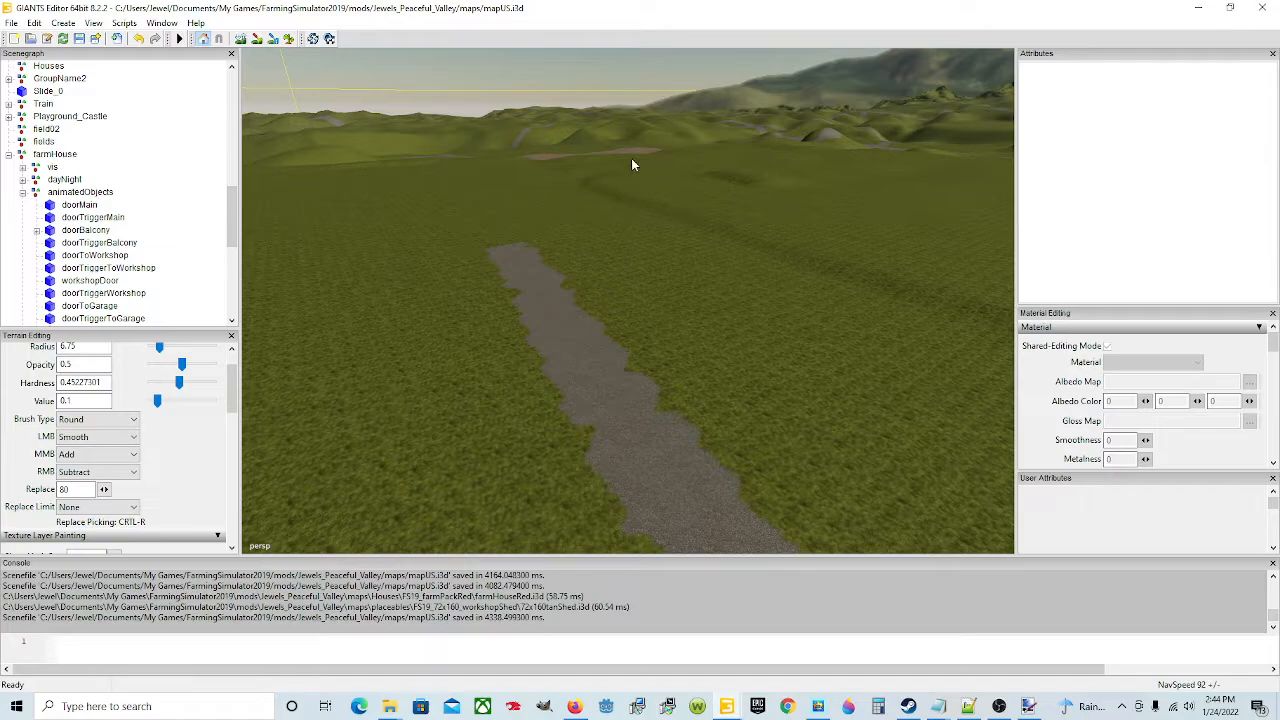
alt+drag(726, 304, 858, 237)
alt+drag(840, 328, 784, 346)
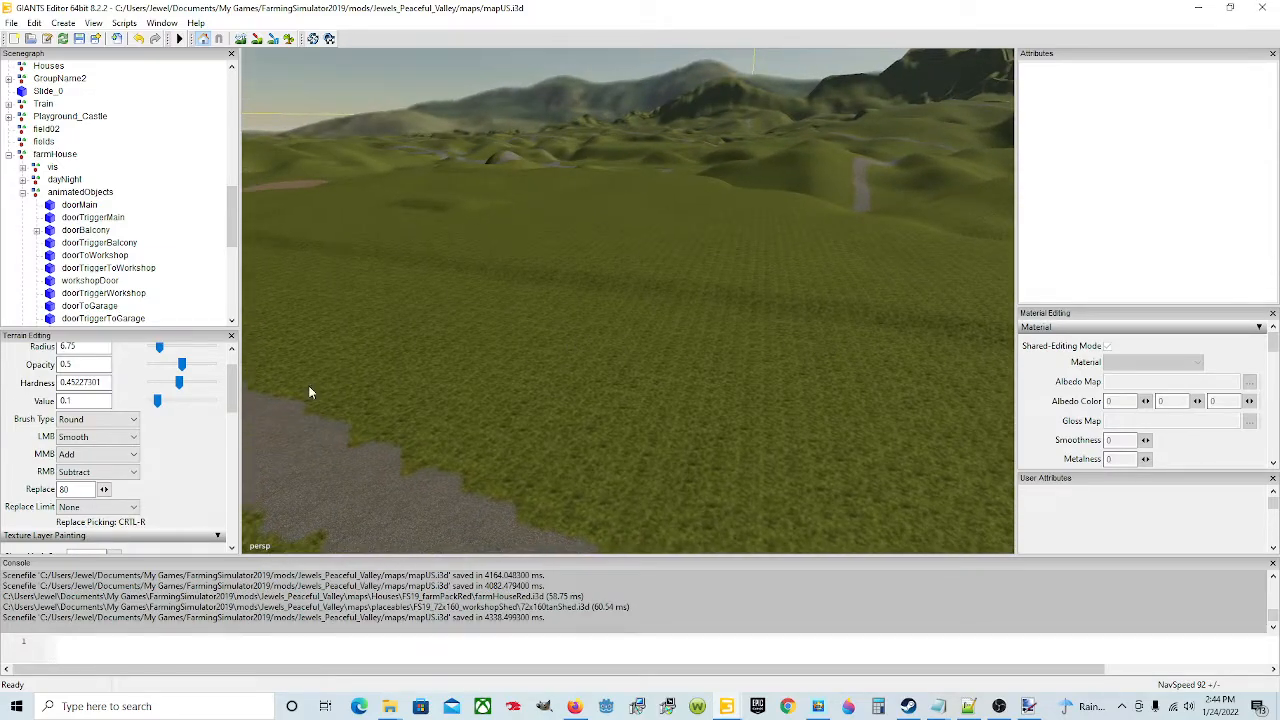
scroll(160, 487, down, 1)
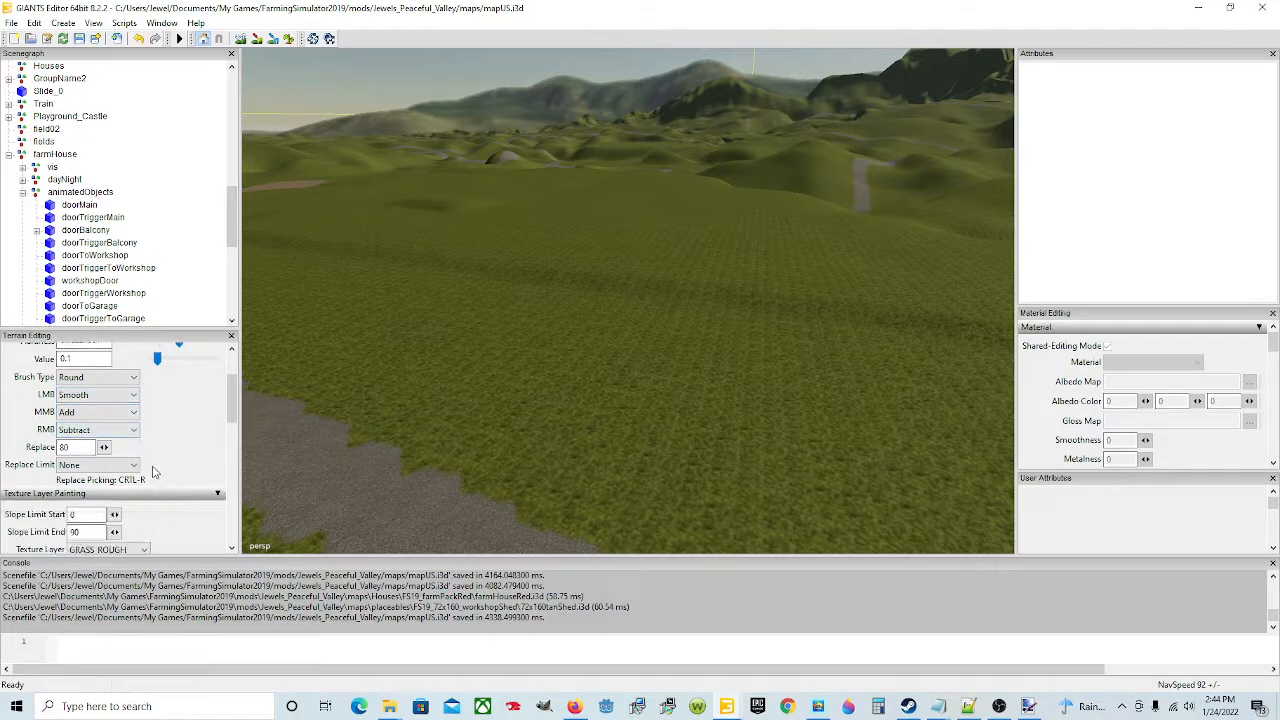
click(110, 403)
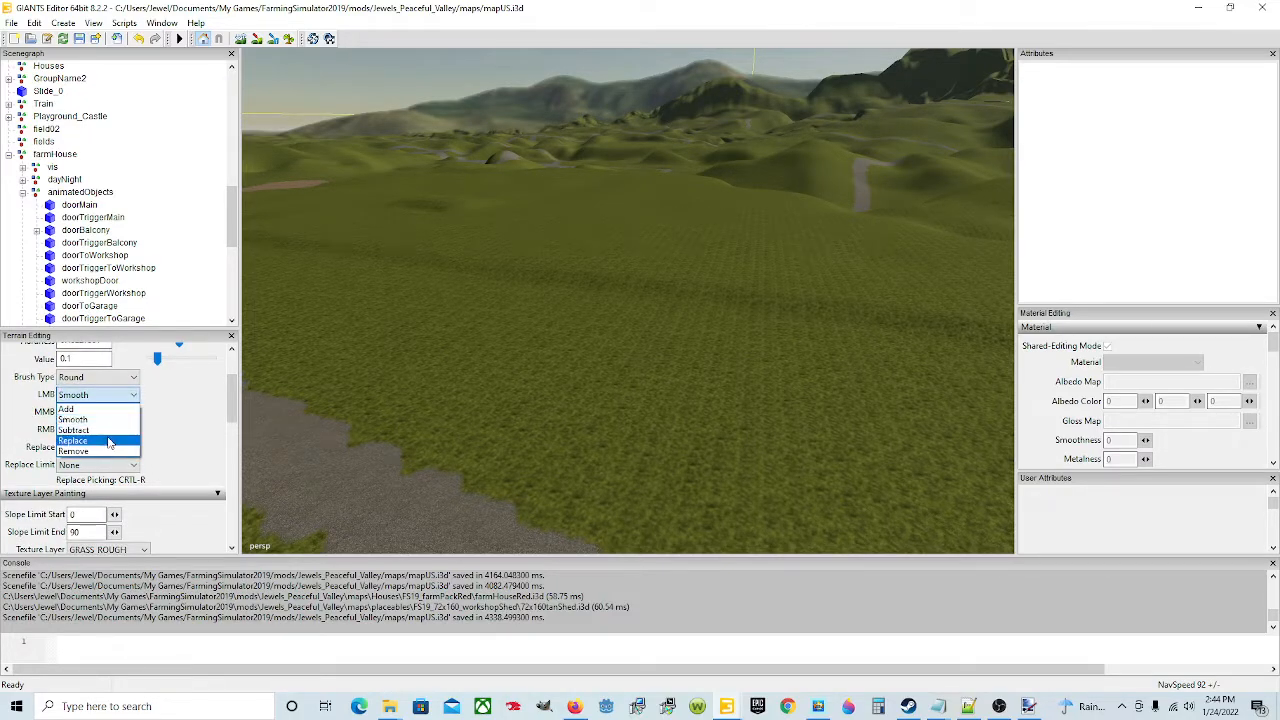
click(135, 435)
scroll(141, 437, down, 2)
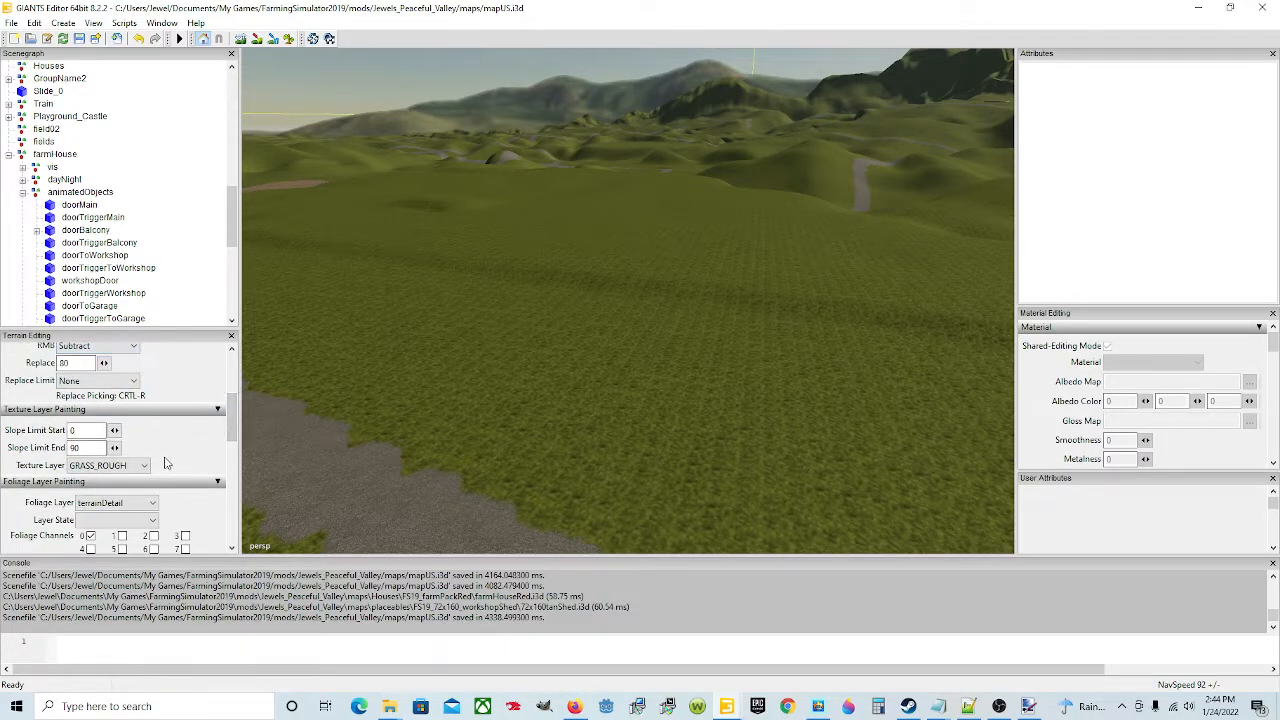
scroll(166, 463, down, 1)
scroll(170, 458, up, 2)
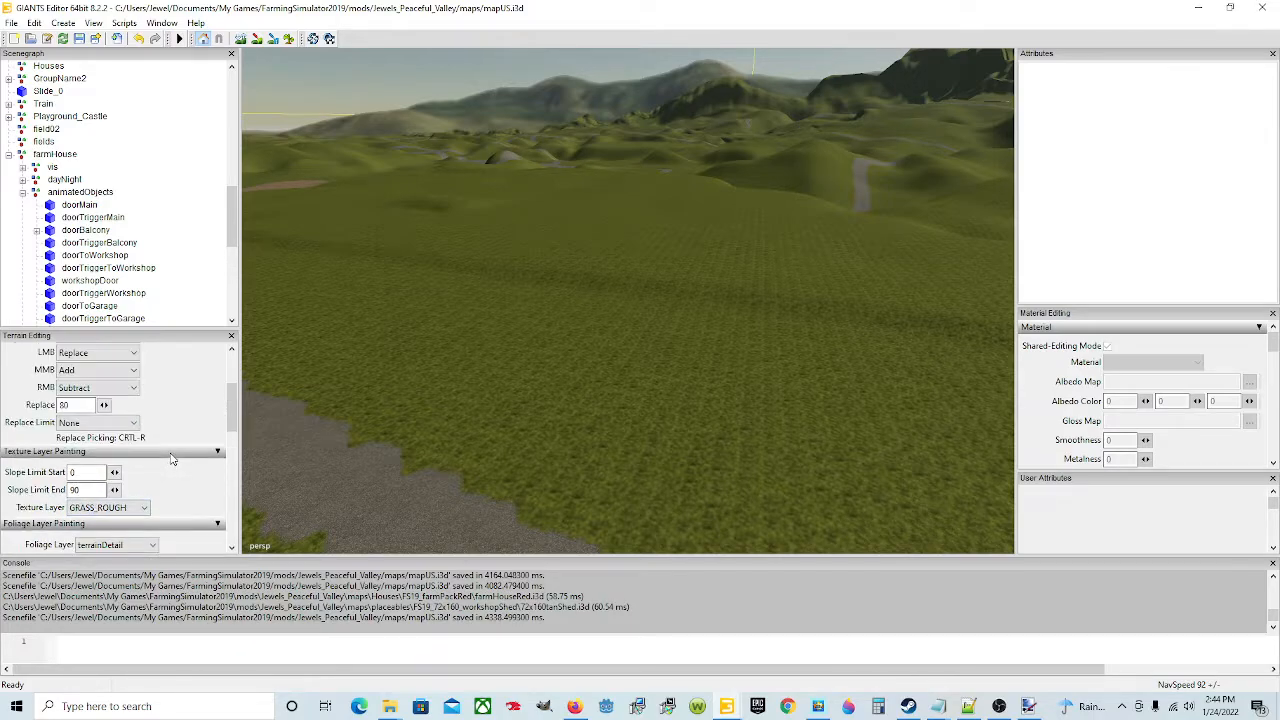
scroll(170, 458, up, 3)
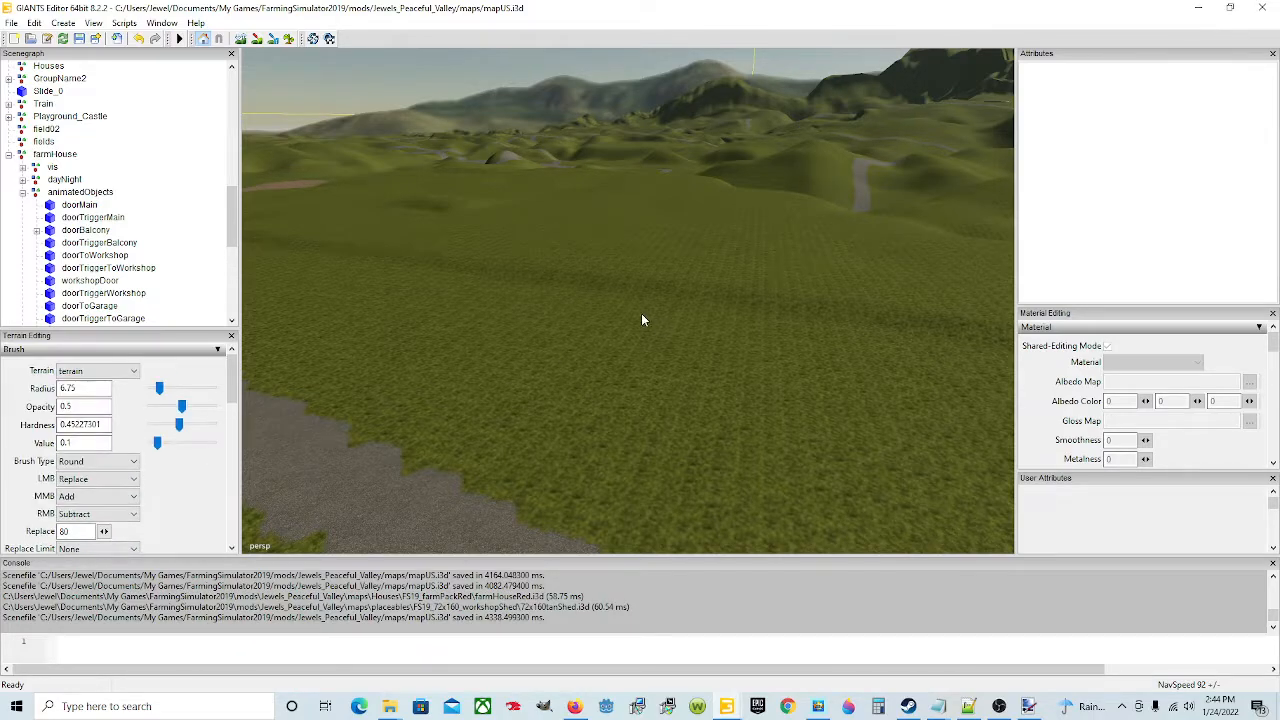
click(241, 38)
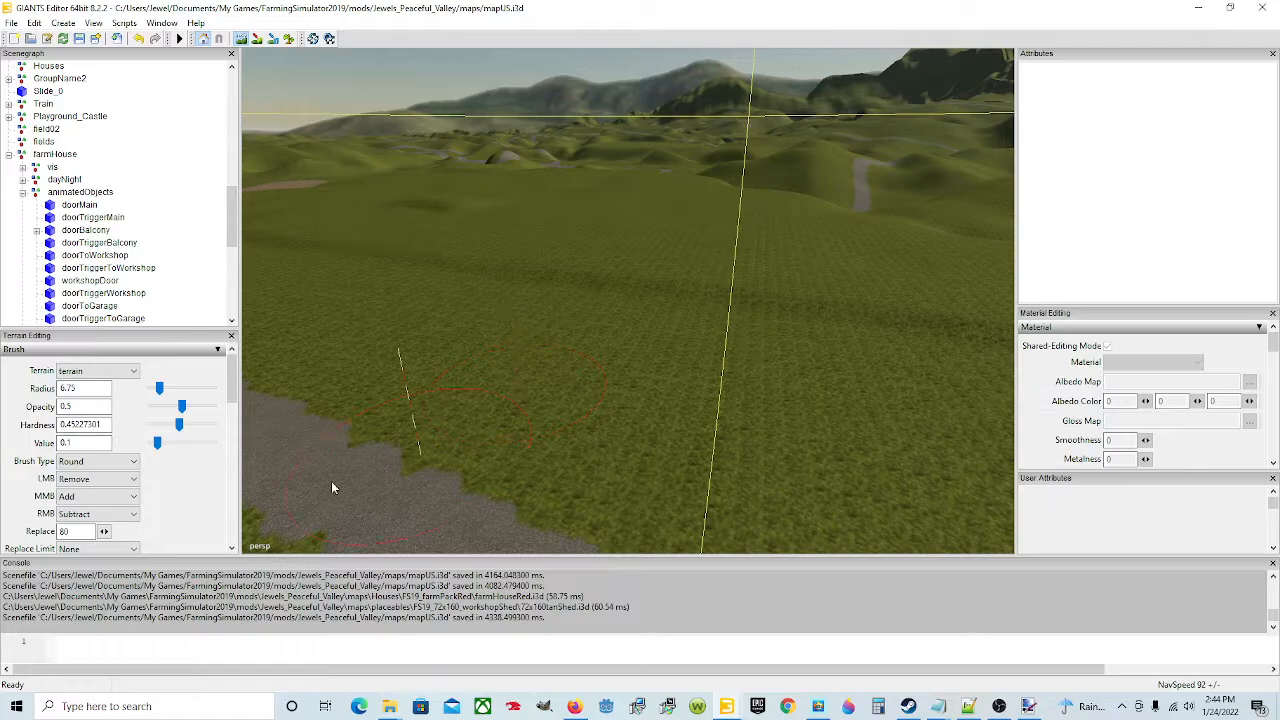
Set the Replace height to 0 and the LMB brush action back to Replace
scroll(204, 482, down, 2)
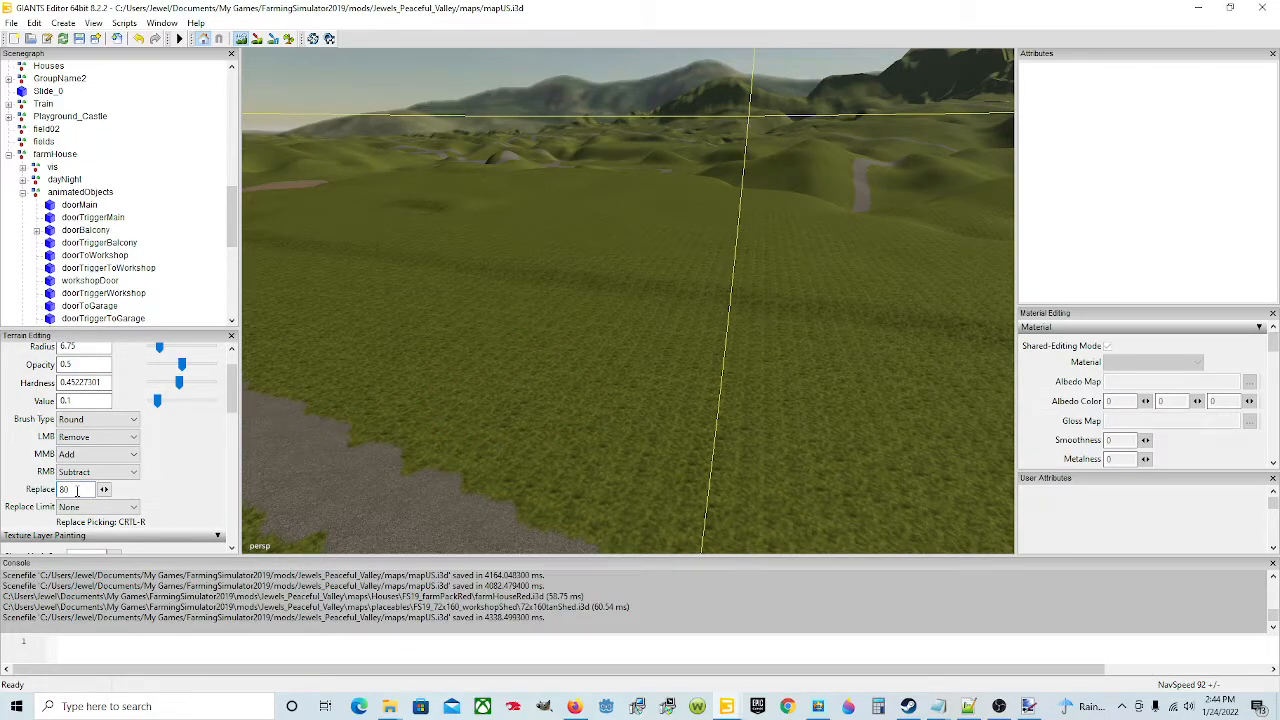
double_click(76, 489)
text(888)
drag(81, 489, 32, 489)
text(0)
click(128, 437)
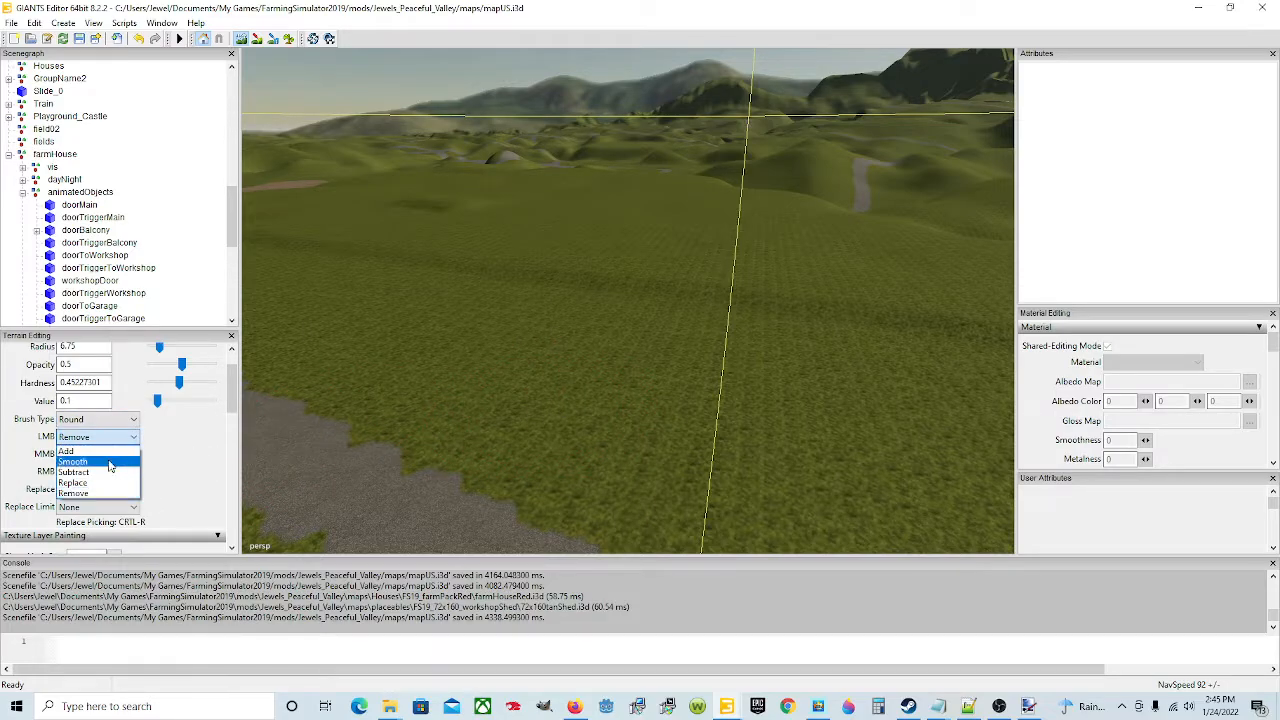
click(106, 483)
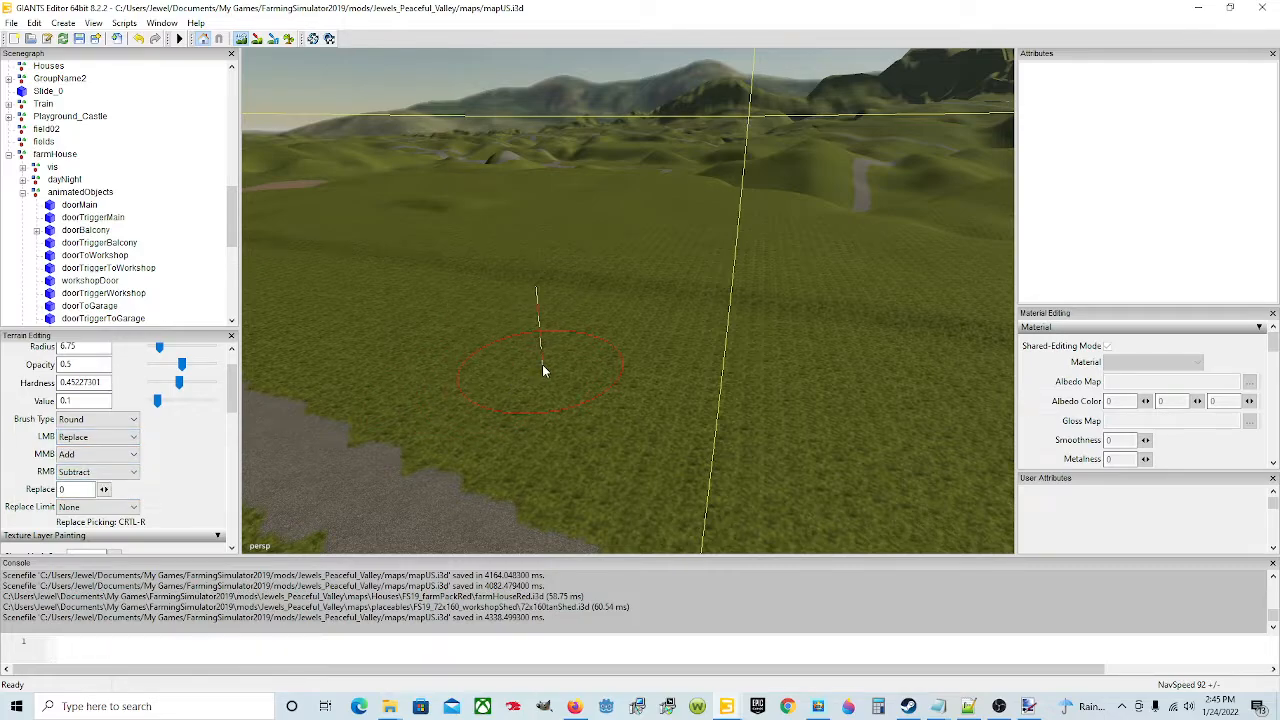
Pick the Replace height of 62.463 from the existing terrain
key(ctrl+r)
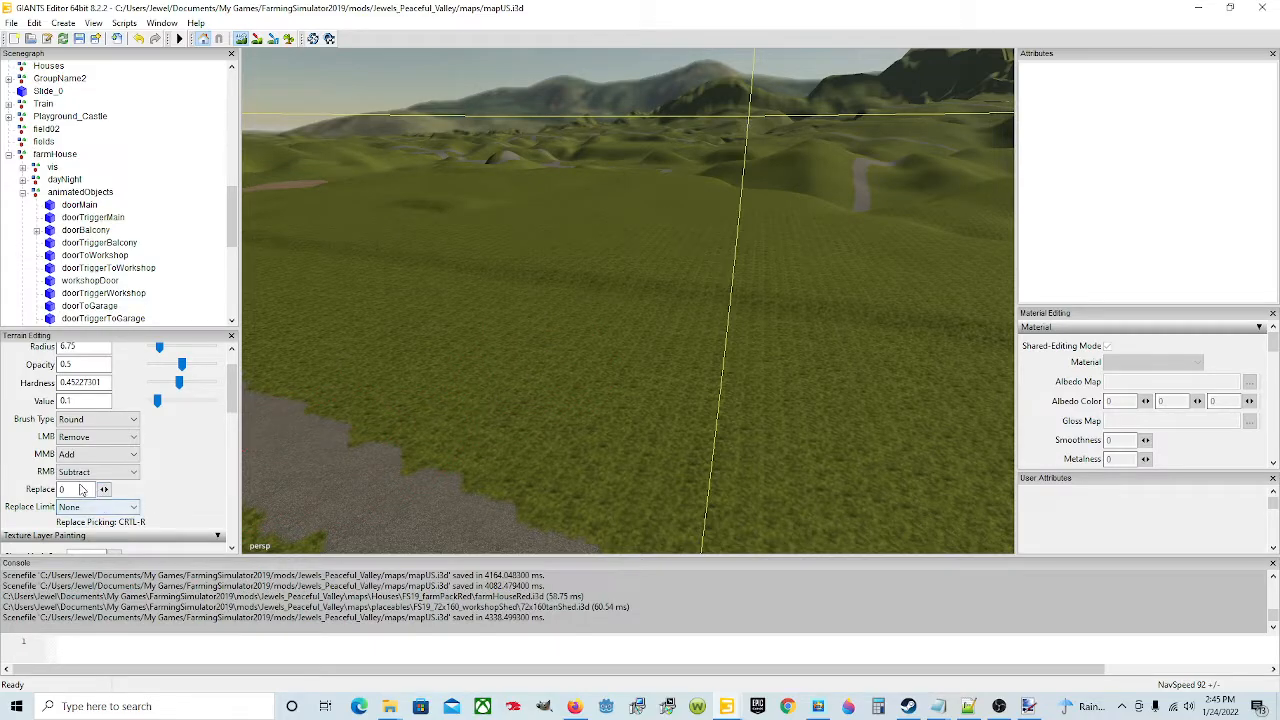
scroll(185, 491, down, 1)
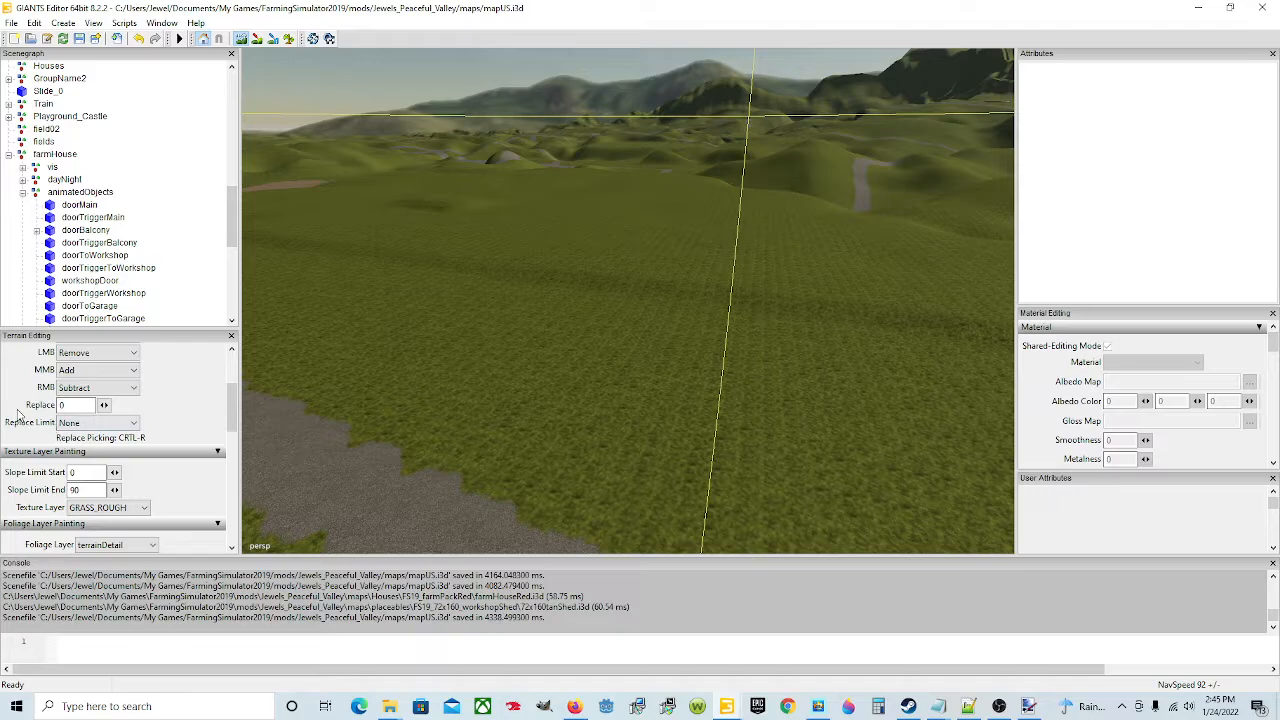
scroll(175, 413, up, 1)
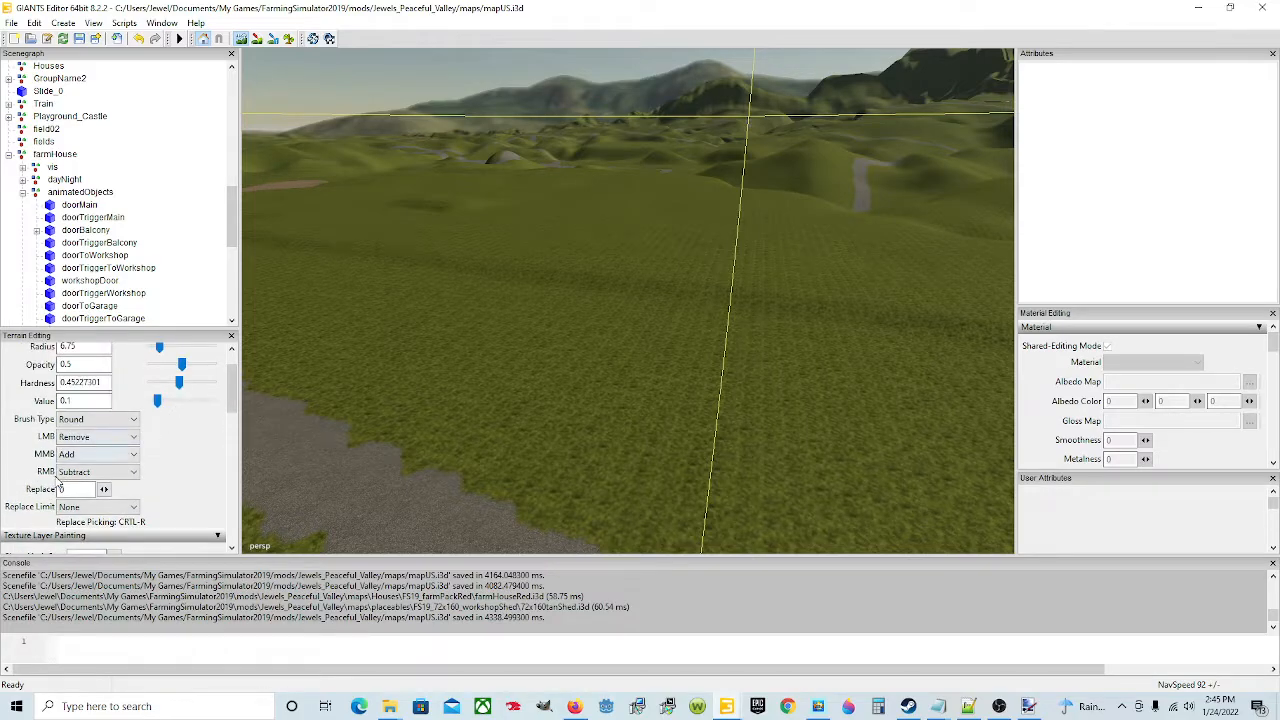
scroll(178, 492, up, 1)
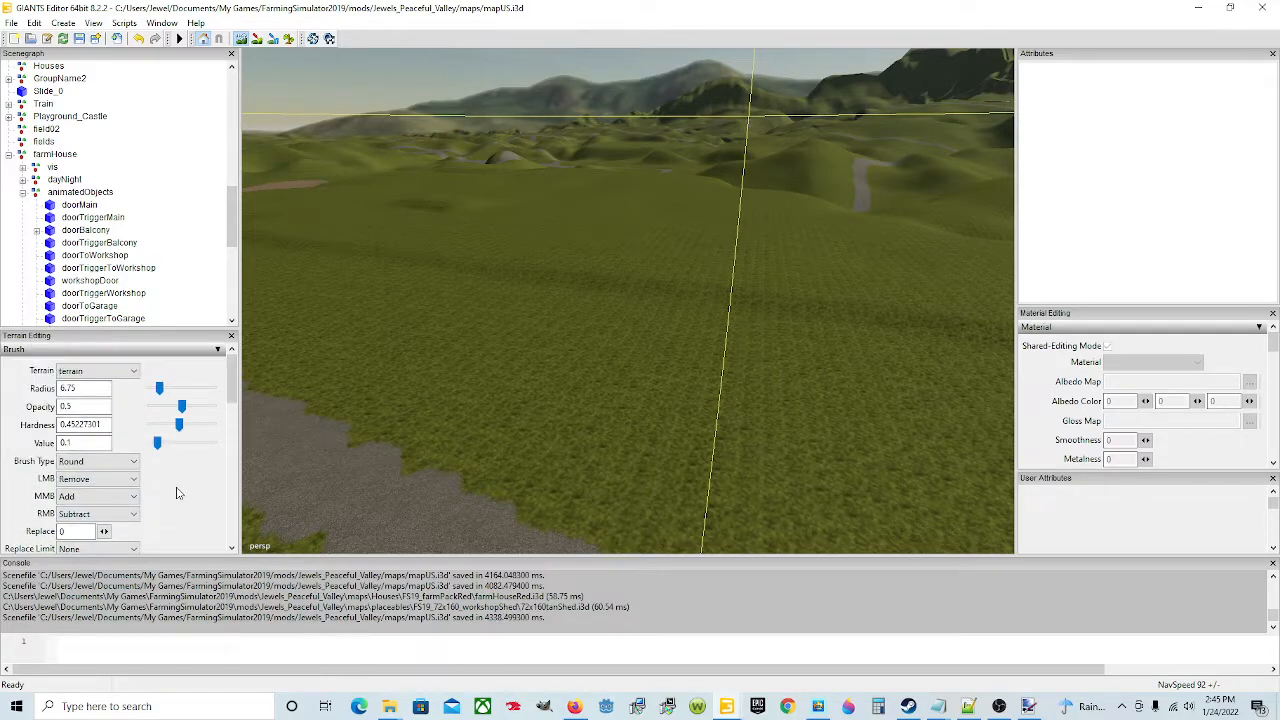
scroll(178, 492, down, 1)
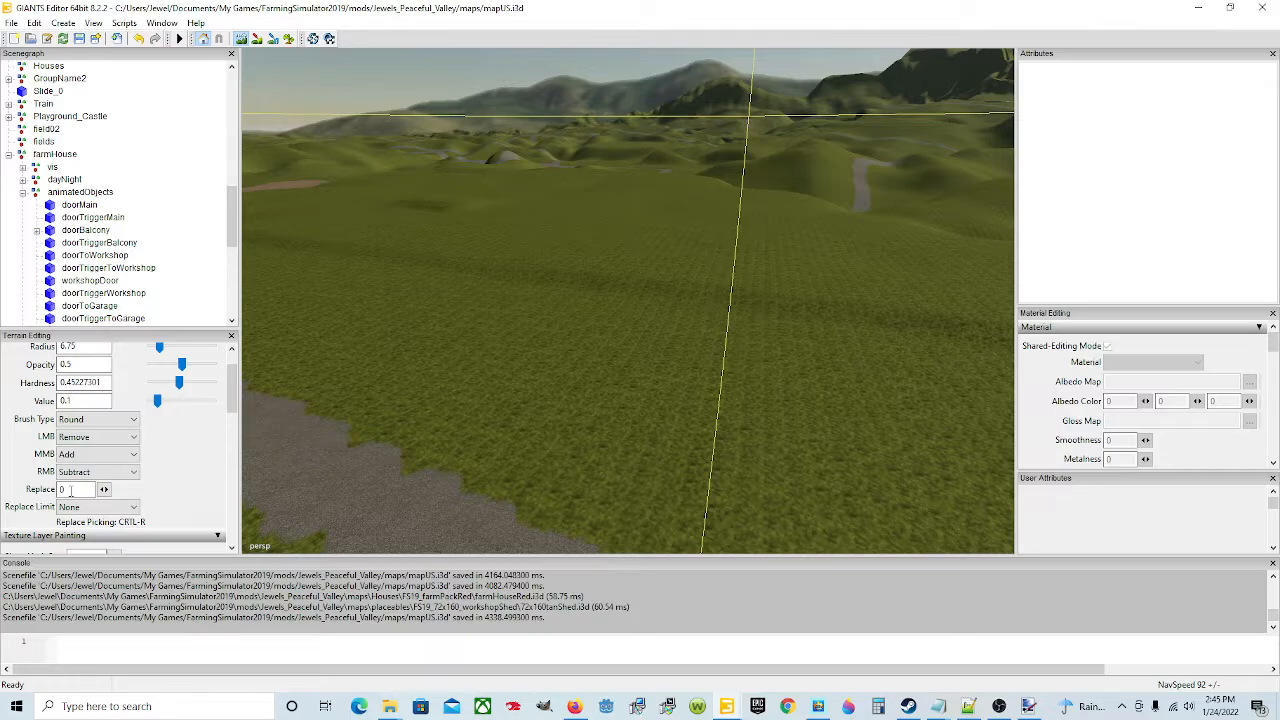
key(ctrl+r)
key(ctrl+r)
Switch the LMB sculpting action from Remove to Replace so the brush applies the picked terrain height
click(100, 437)
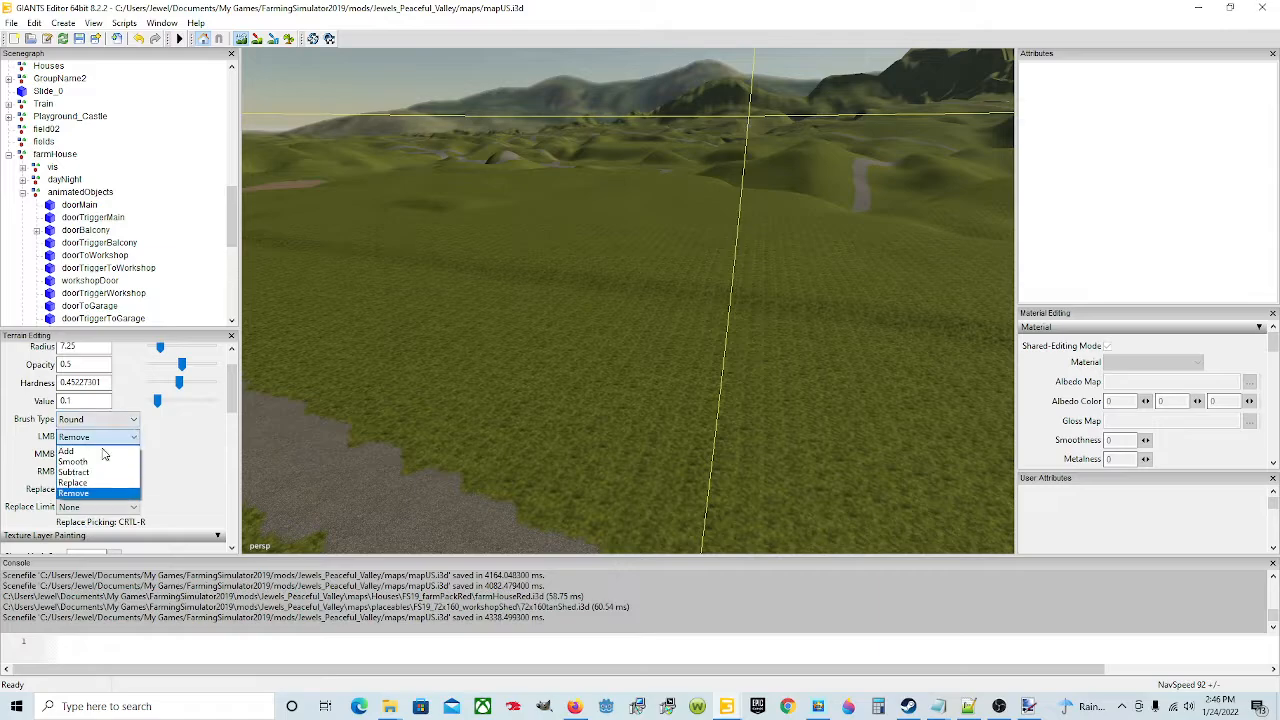
click(80, 482)
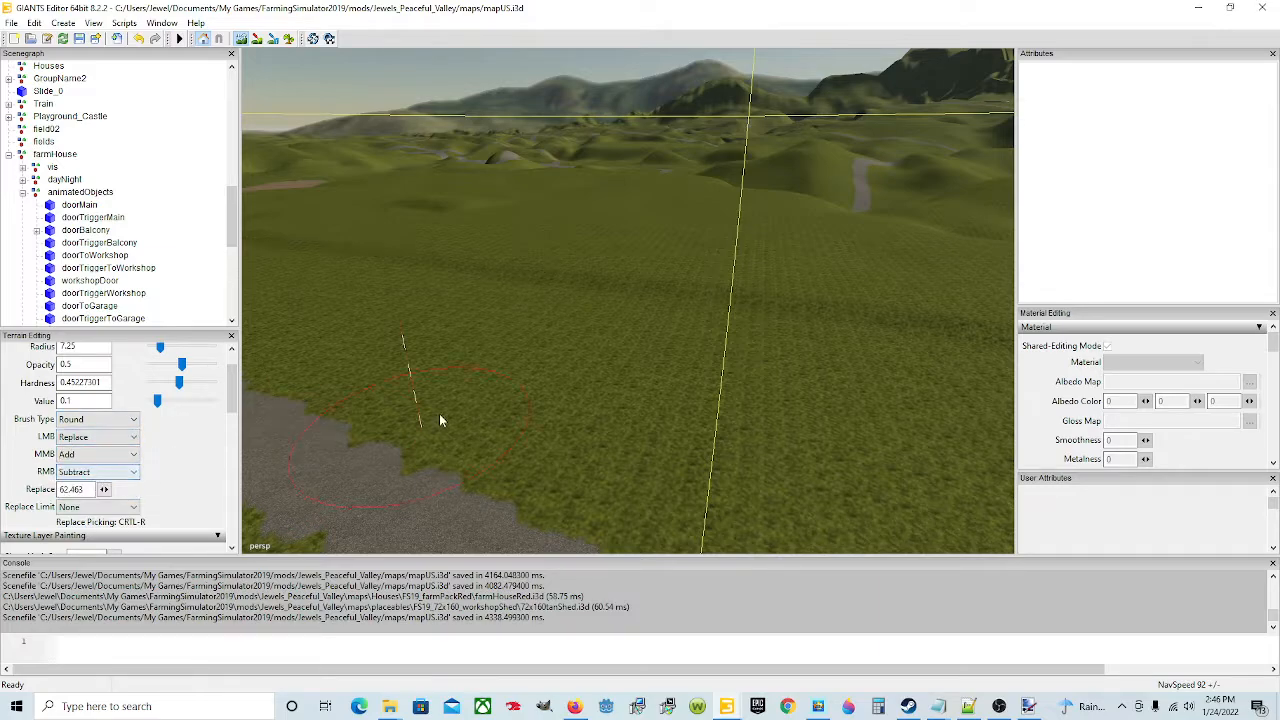
scroll(514, 379, down, 1)
click(135, 437)
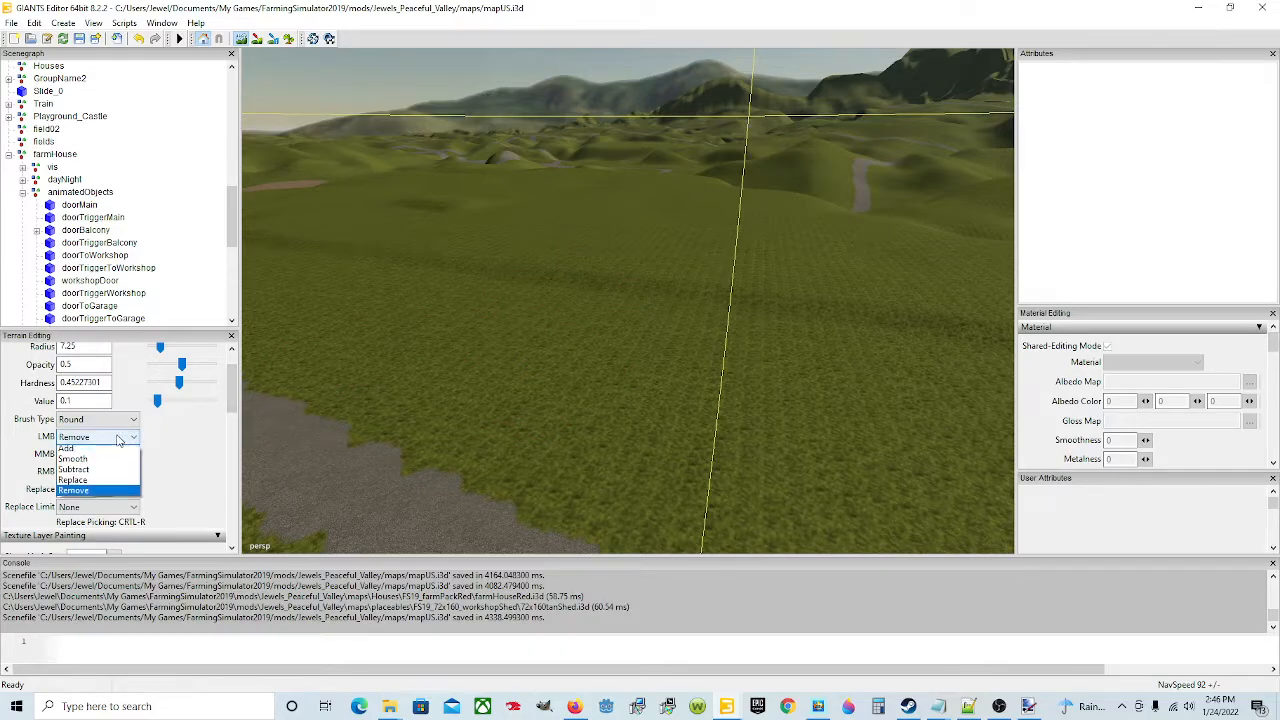
click(109, 483)
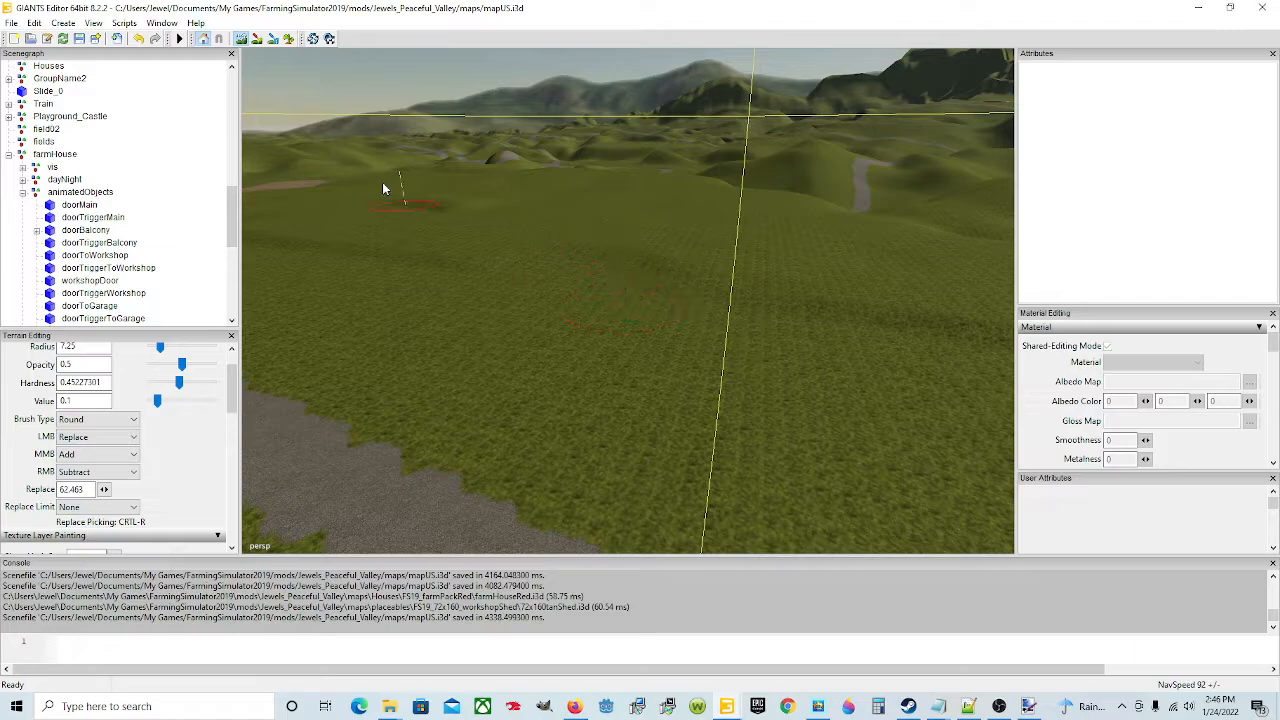
Enlarge the sculpting brush radius to 17.5 and level the uneven grass beyond the dead-end grey road to height 62.463
click(241, 39)
mouse_move(610, 315)
alt+mouse_down()
mouse_move(636, 364)
mouse_move(634, 343)
mouse_move(629, 420)
mouse_move(634, 286)
mouse_move(654, 443)
mouse_move(646, 406)
mouse_move(593, 380)
mouse_move(550, 382)
alt+mouse_up()
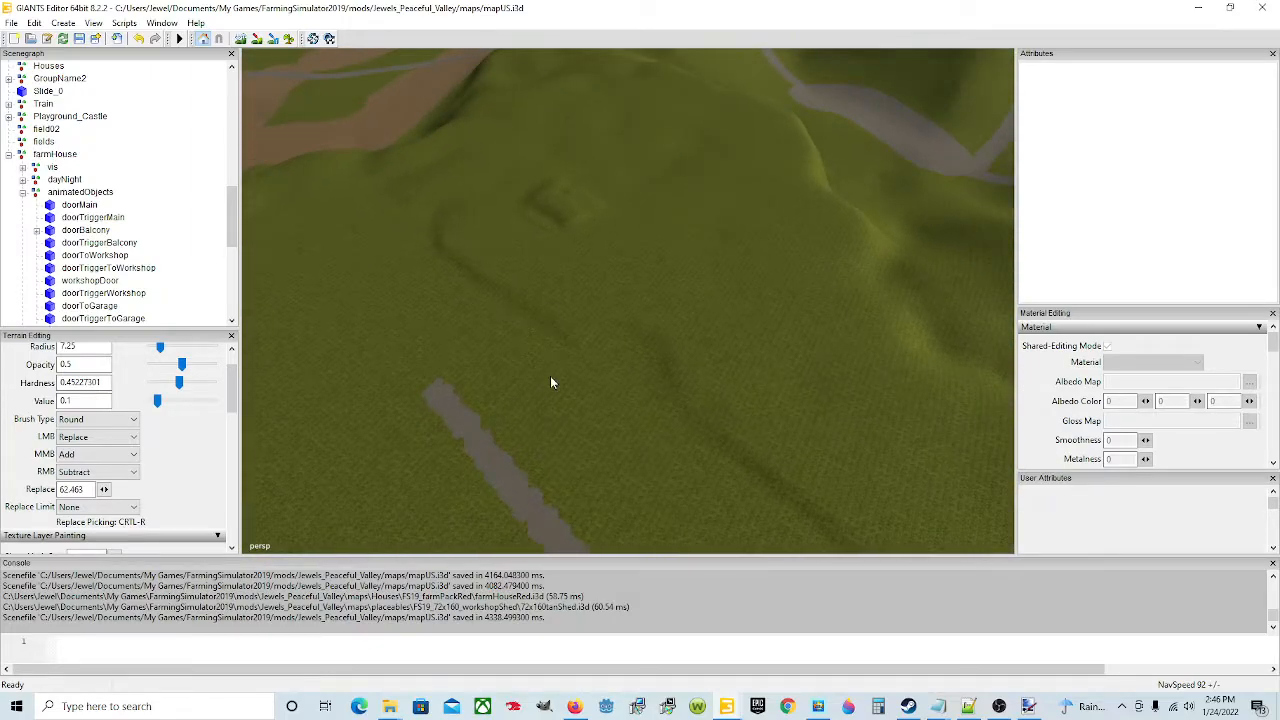
click(240, 38)
scroll(420, 267, up, 6)
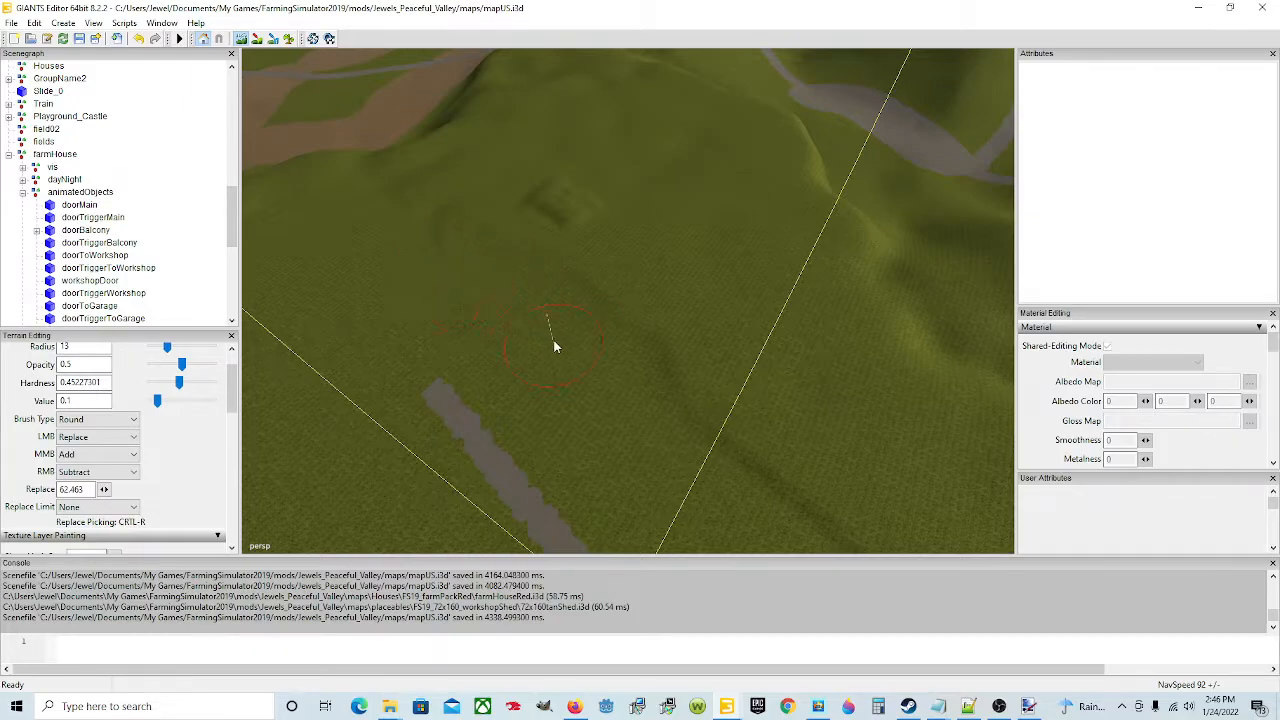
scroll(480, 283, up, 5)
mouse_move(515, 298)
mouse_down()
mouse_move(480, 237)
mouse_move(529, 271)
mouse_move(535, 245)
mouse_up()
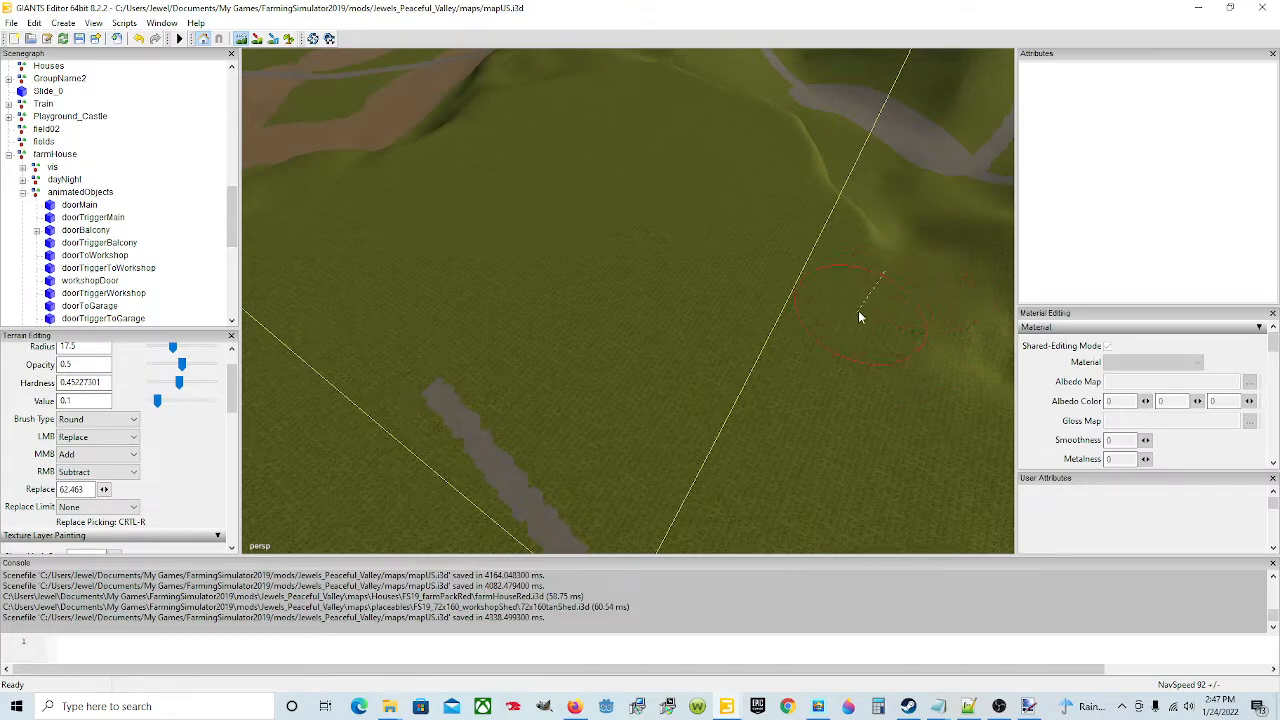
Level the ground alongside the grey road near the farmhouse to height 62.463 with the Replace brush at radius 17.5
right_drag(438, 288, 401, 257)
click(240, 38)
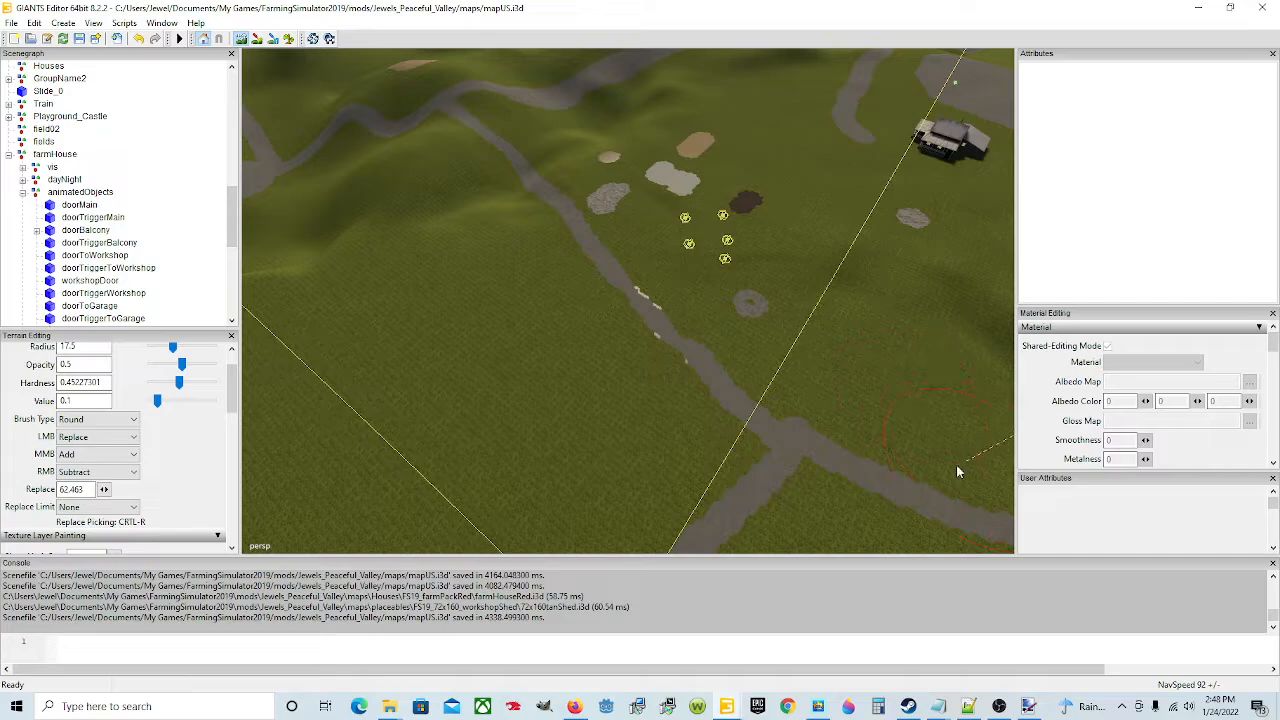
click(241, 39)
alt+drag(568, 396, 890, 376)
alt+drag(490, 432, 450, 405)
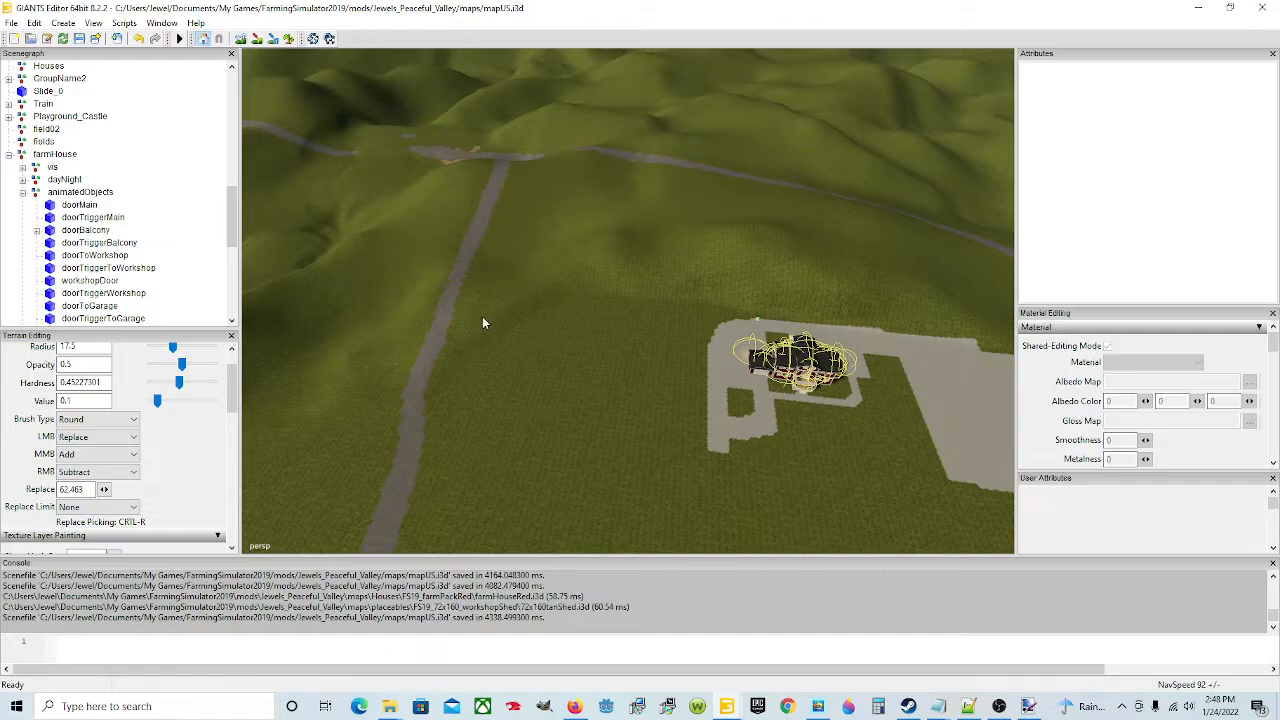
click(241, 39)
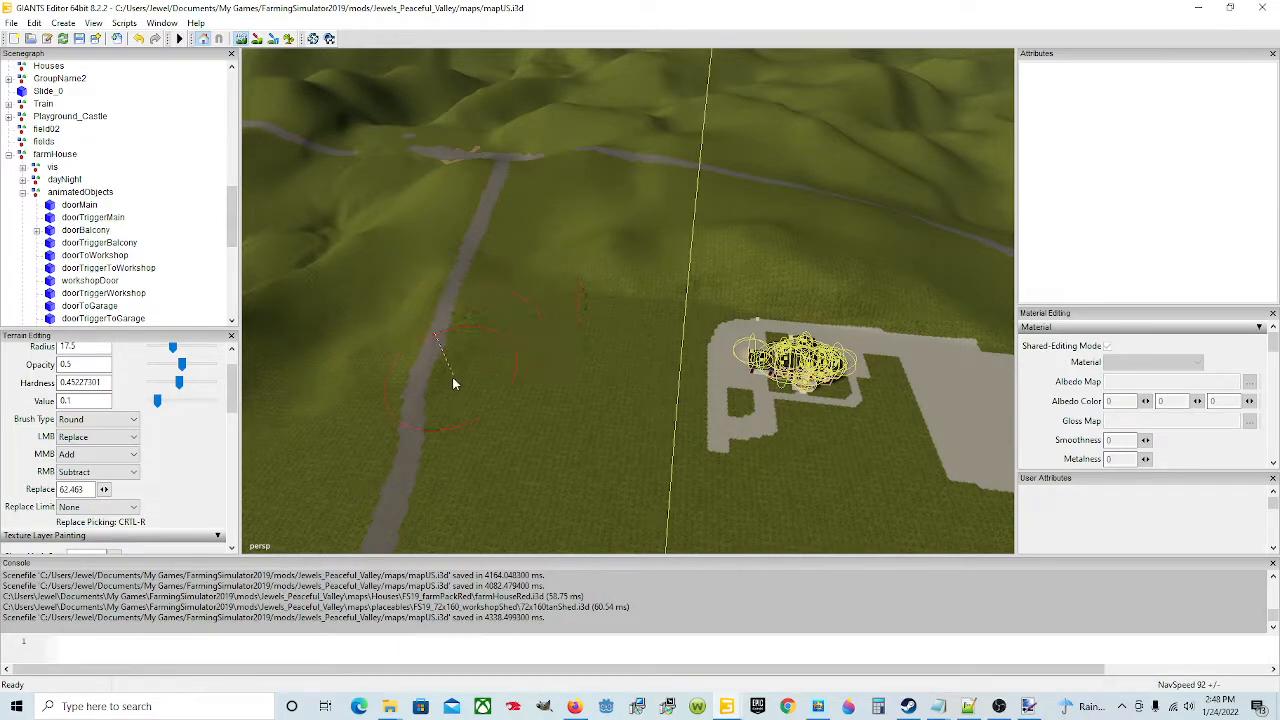
mouse_move(489, 298)
mouse_down()
mouse_move(491, 266)
mouse_move(484, 314)
mouse_up()
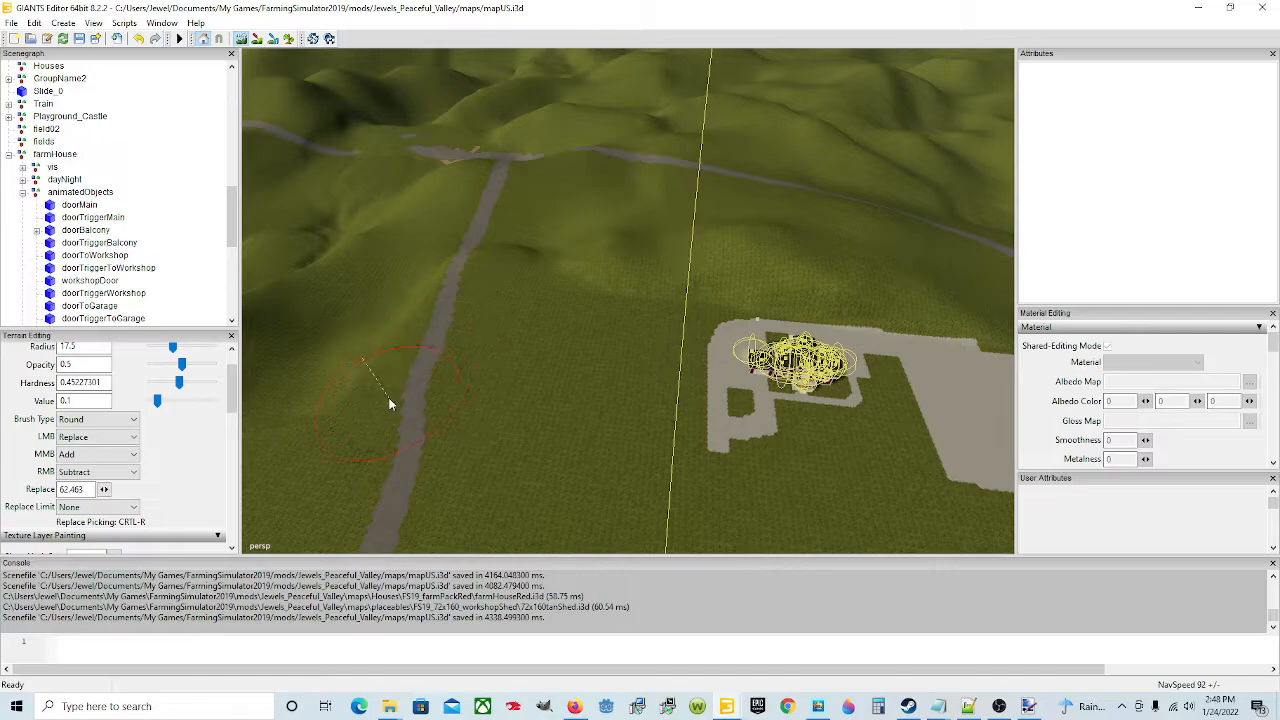
click(364, 385)
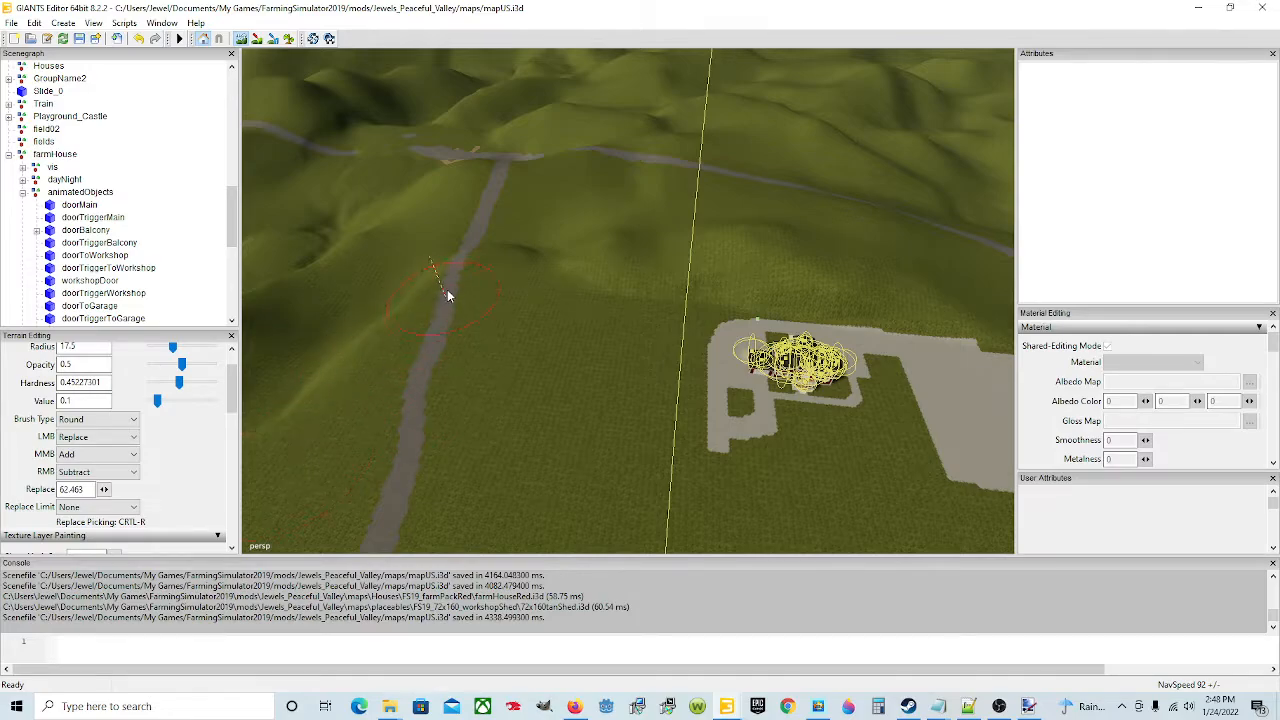
mouse_move(466, 234)
mouse_down()
mouse_move(477, 215)
mouse_move(464, 231)
mouse_move(480, 251)
mouse_move(499, 195)
mouse_up()
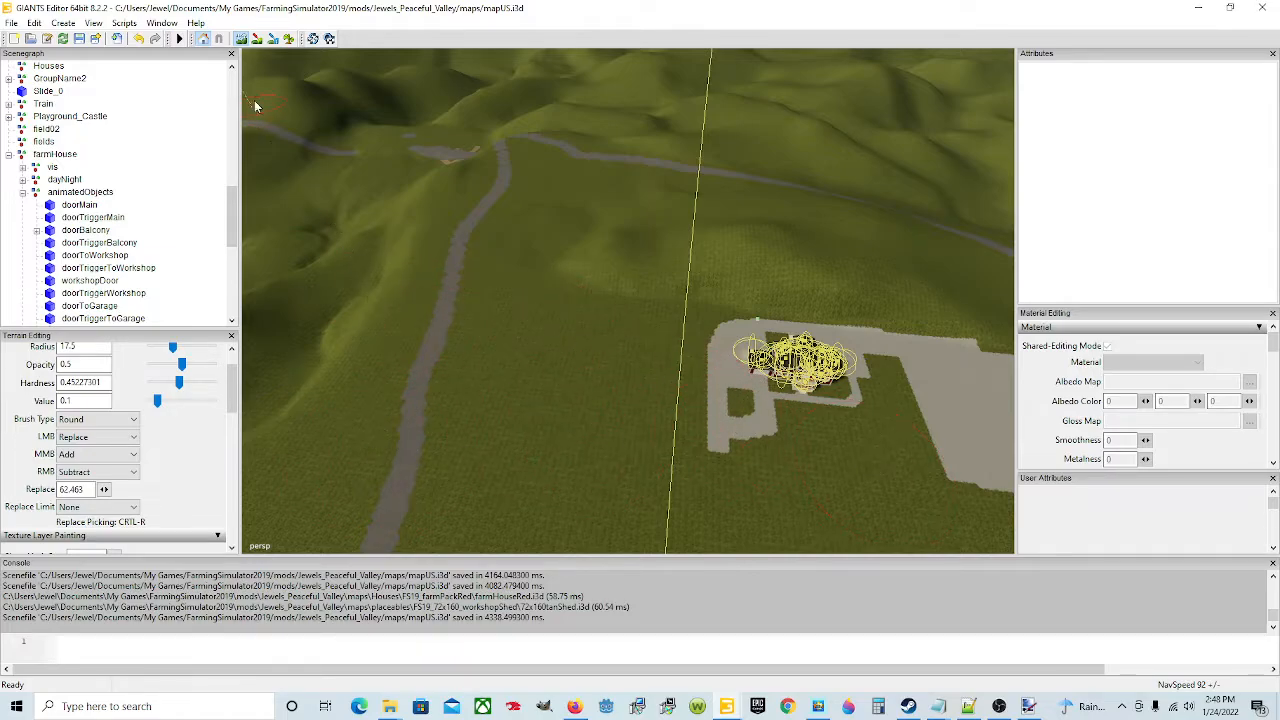
Paint the GRASS_ROUGH texture over the dead-end grey road up to its junction with the main road
alt+drag(333, 227, 630, 390)
alt+drag(294, 298, 644, 394)
scroll(784, 335, down, 3)
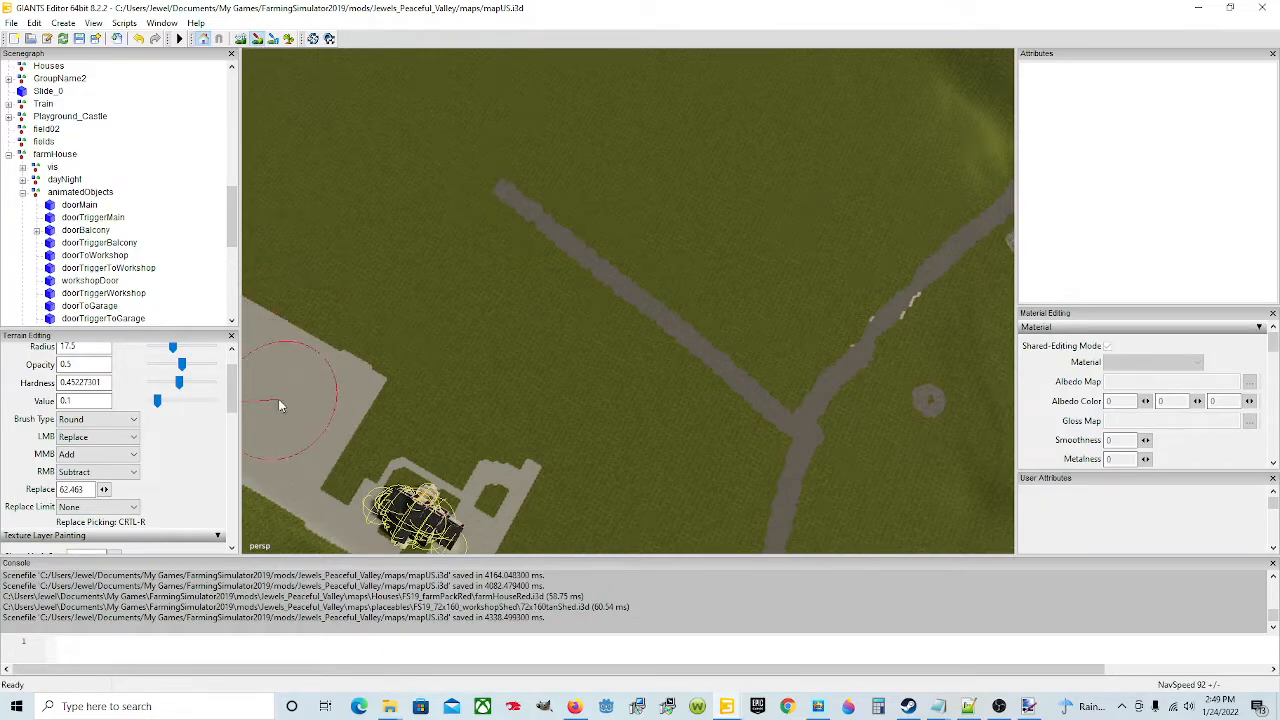
scroll(160, 495, down, 2)
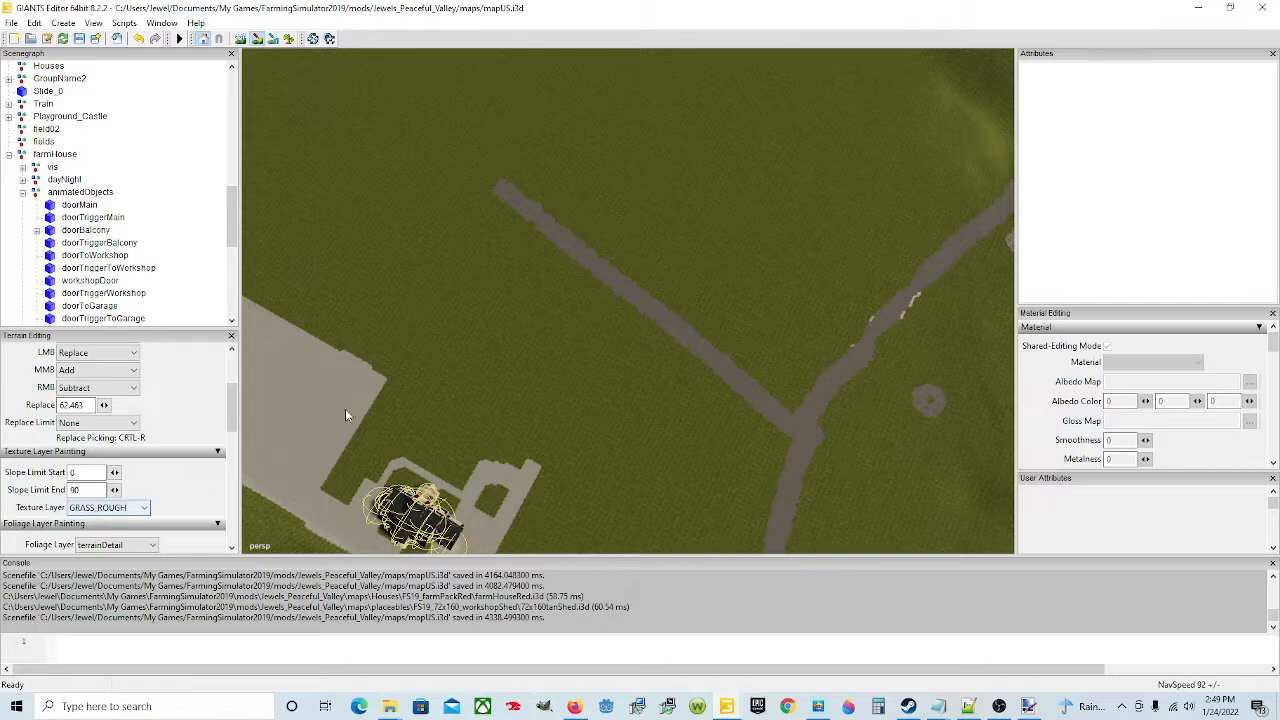
mouse_move(515, 218)
mouse_down()
mouse_move(697, 349)
mouse_move(729, 410)
mouse_up()
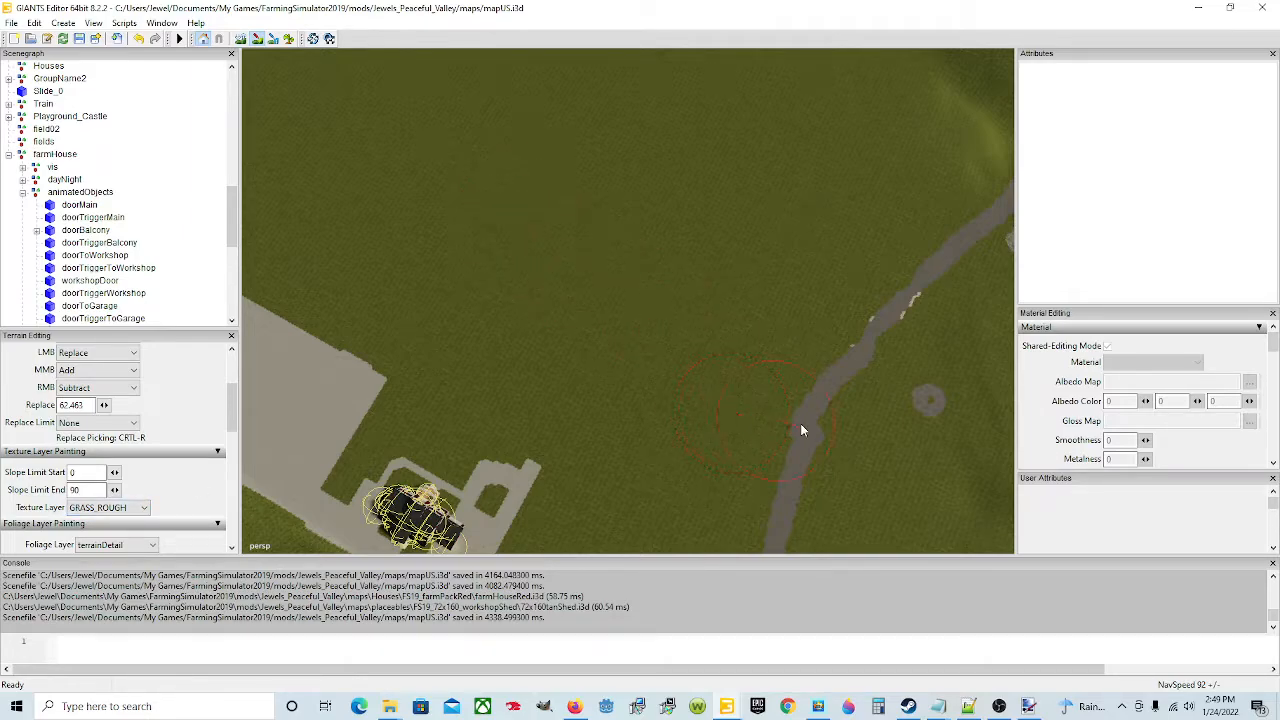
drag(880, 462, 874, 465)
Examine the levelled terrain, surrounding slopes and roads around the farmhouse from several angles
alt+drag(700, 290, 599, 180)
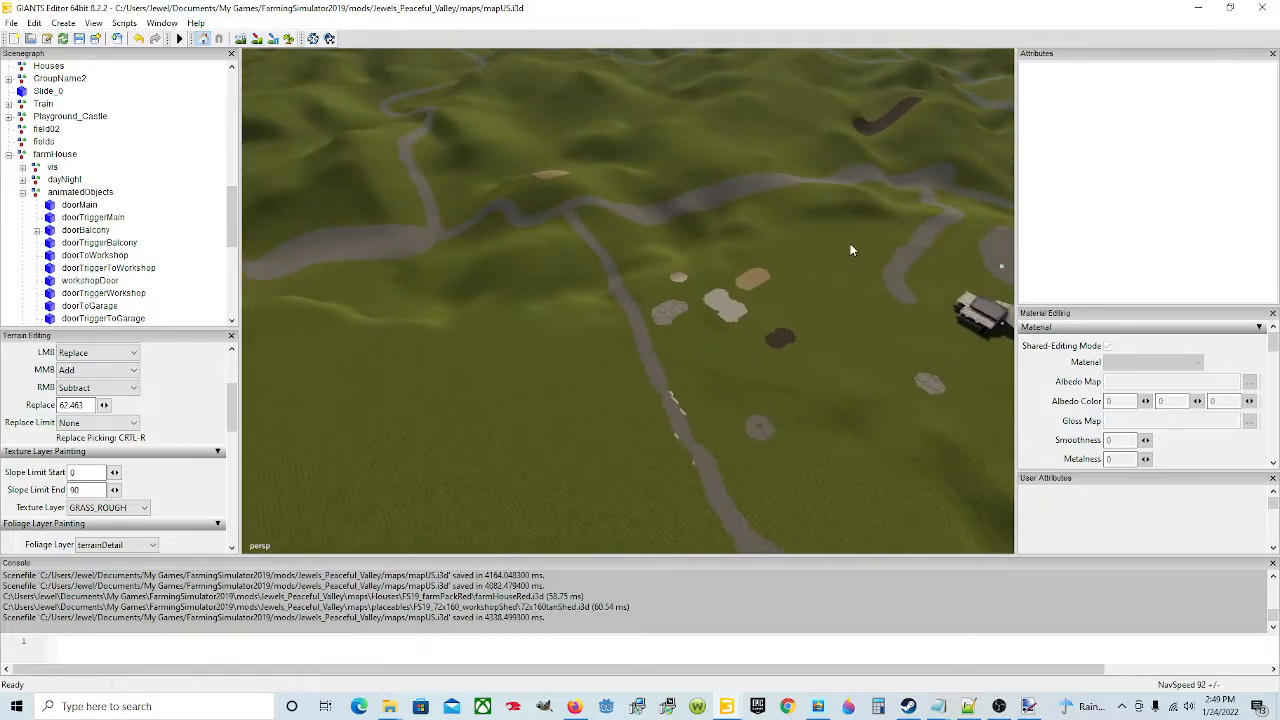
alt+drag(610, 377, 686, 425)
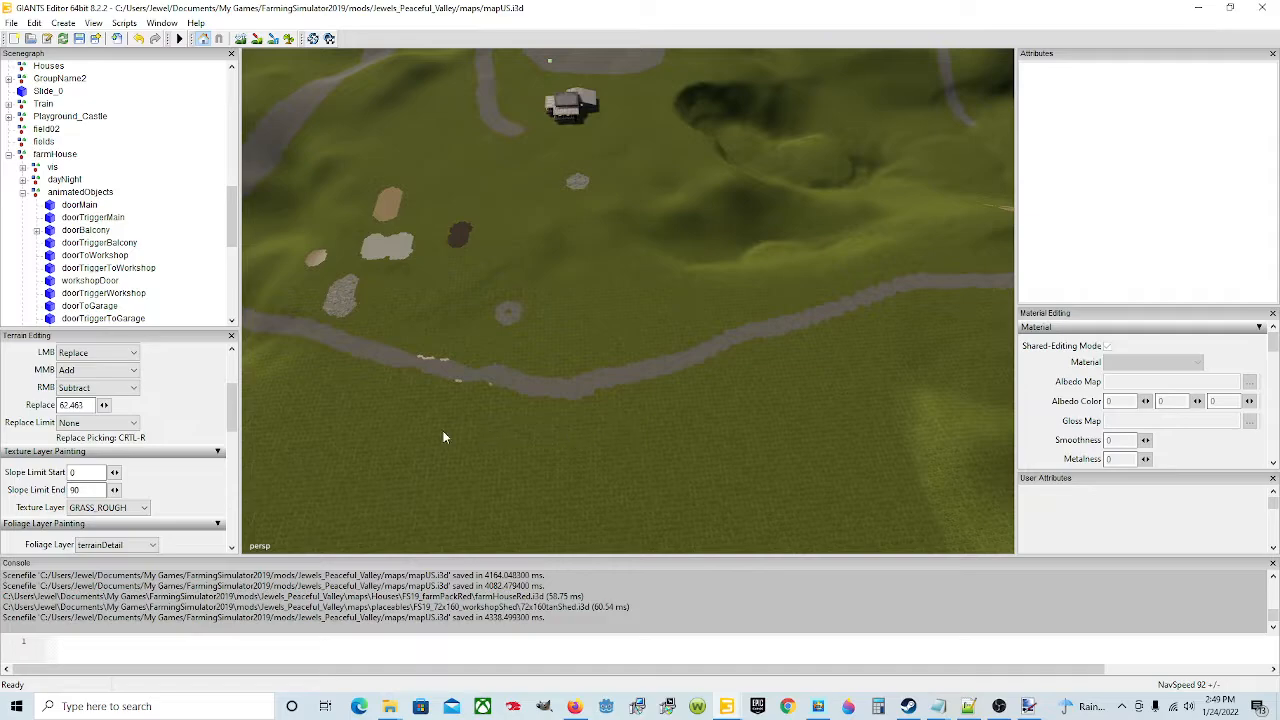
alt+drag(445, 437, 667, 433)
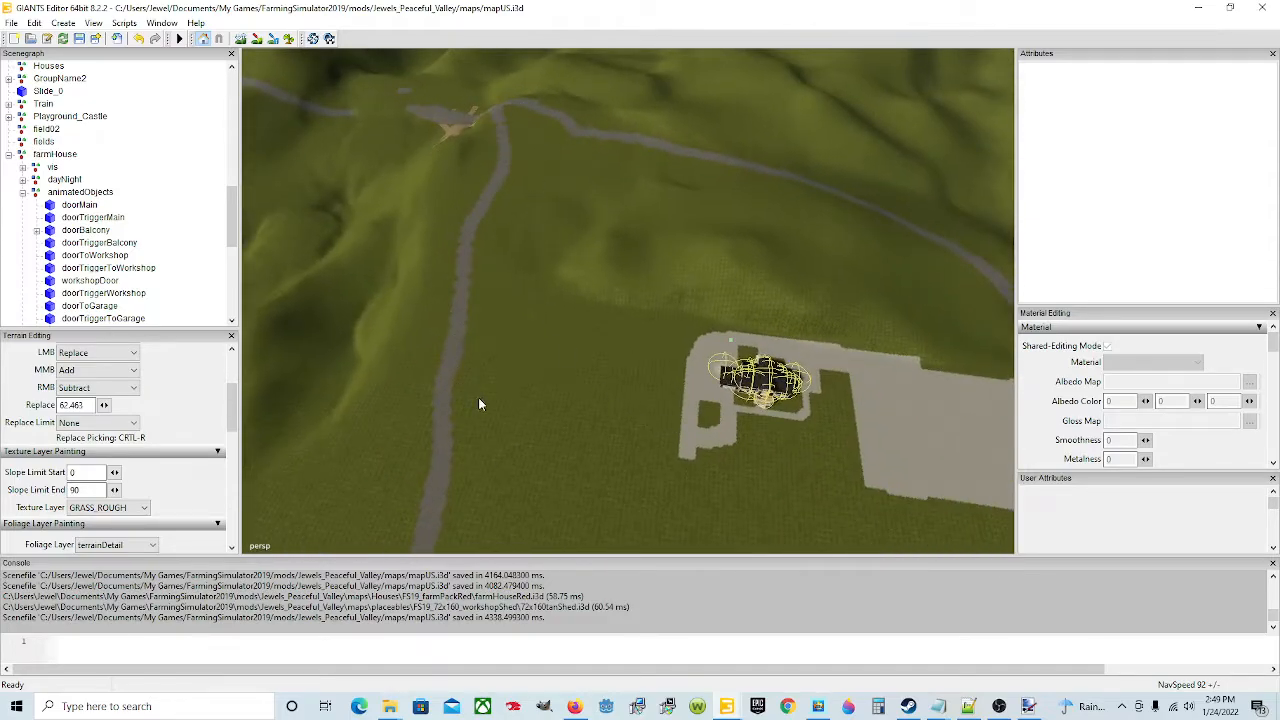
alt+drag(478, 404, 753, 173)
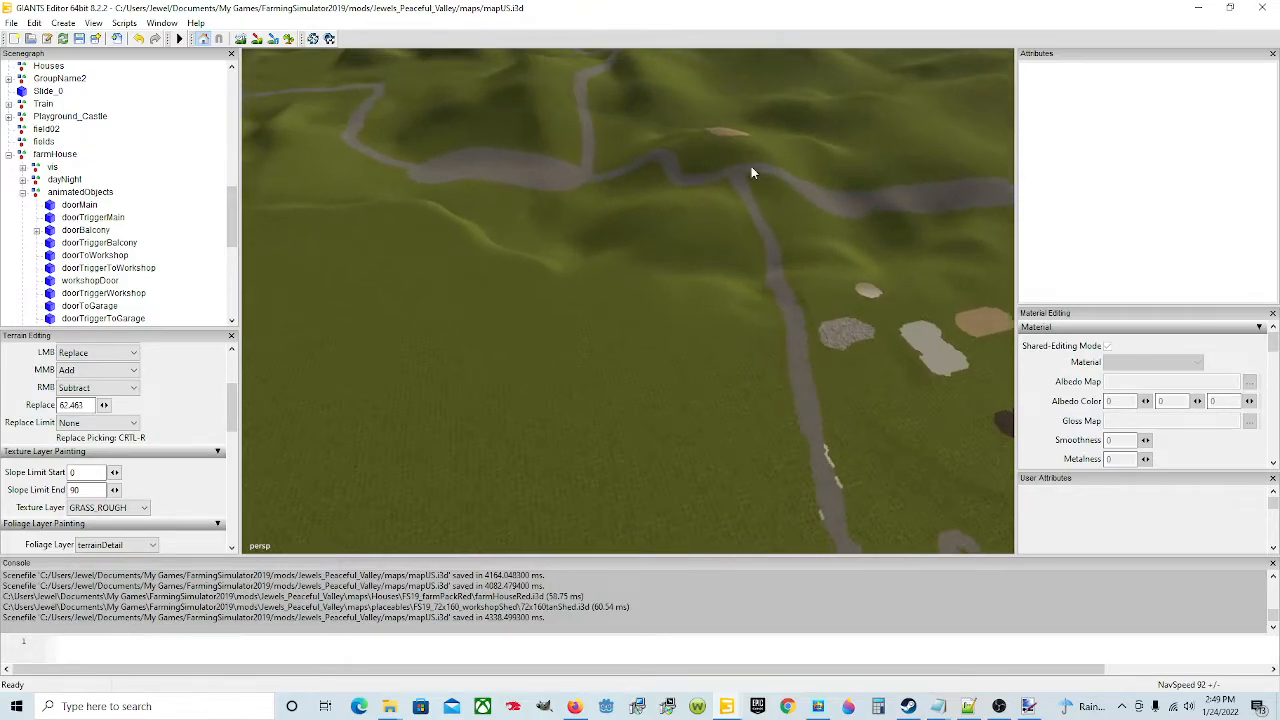
alt+drag(504, 228, 433, 241)
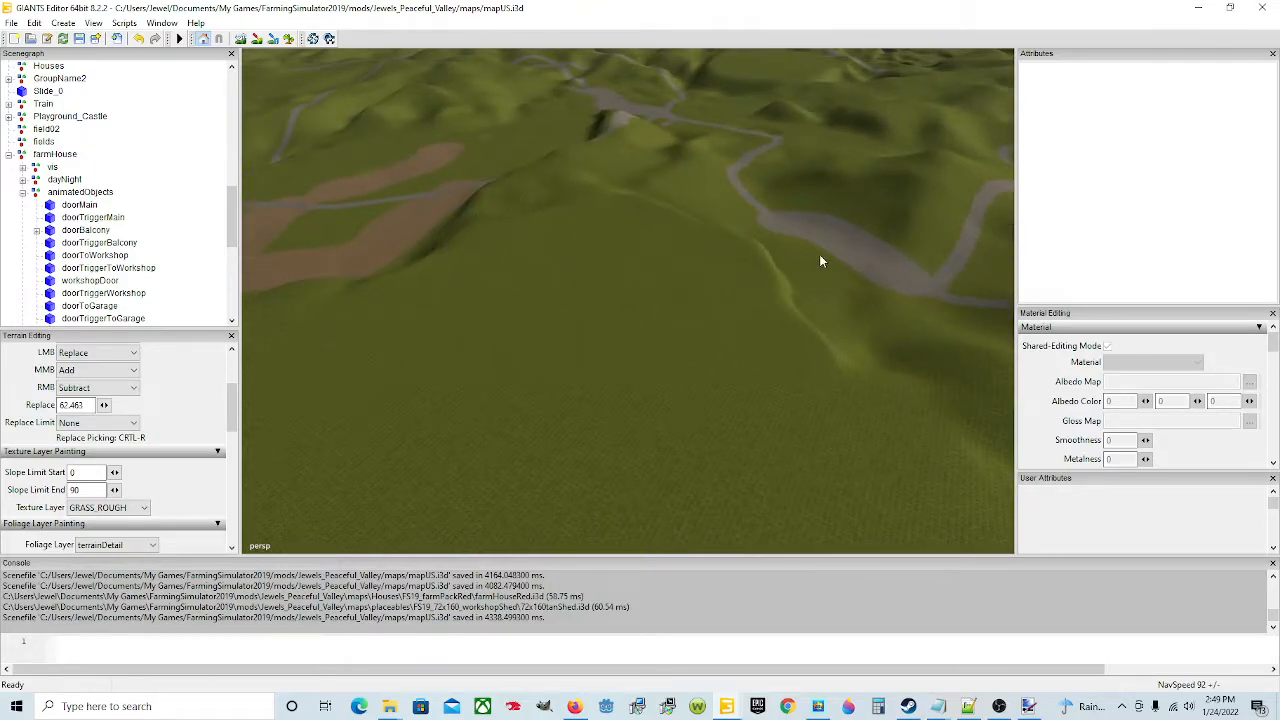
alt+drag(838, 262, 526, 263)
alt+drag(659, 318, 517, 366)
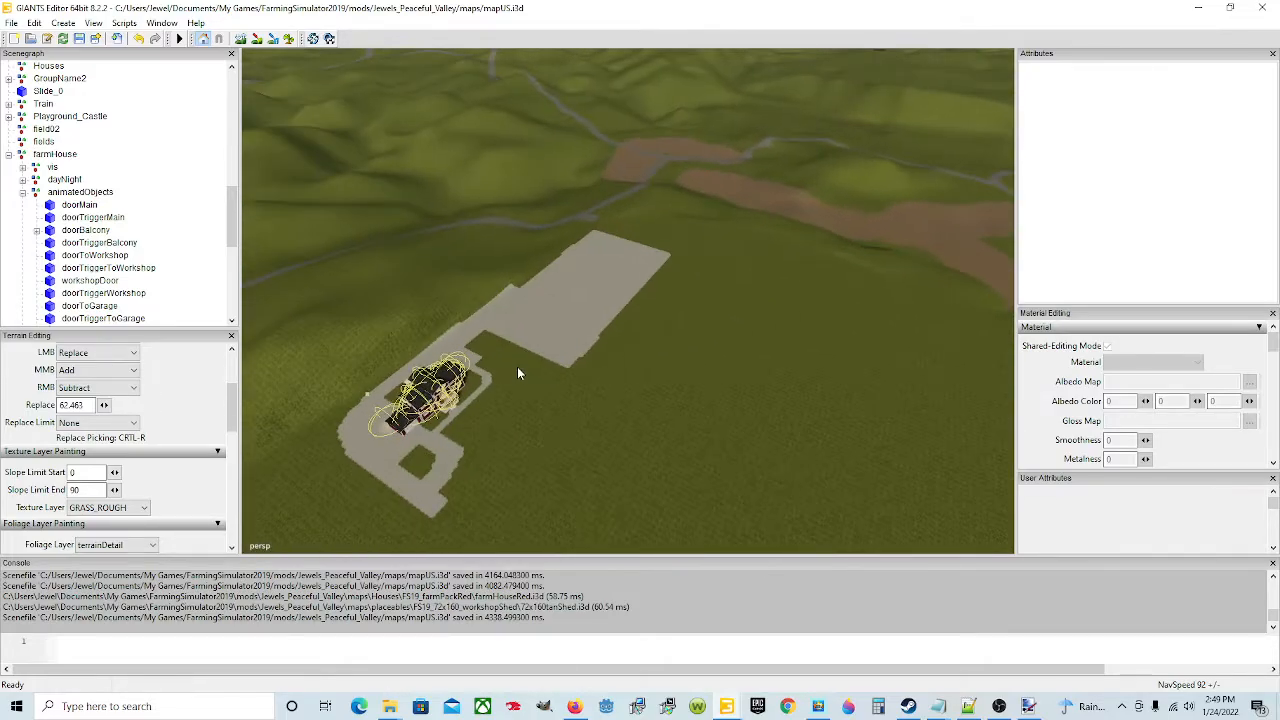
alt+middle_drag(517, 366, 518, 338)
alt+drag(518, 338, 460, 439)
alt+right_drag(460, 446, 366, 443)
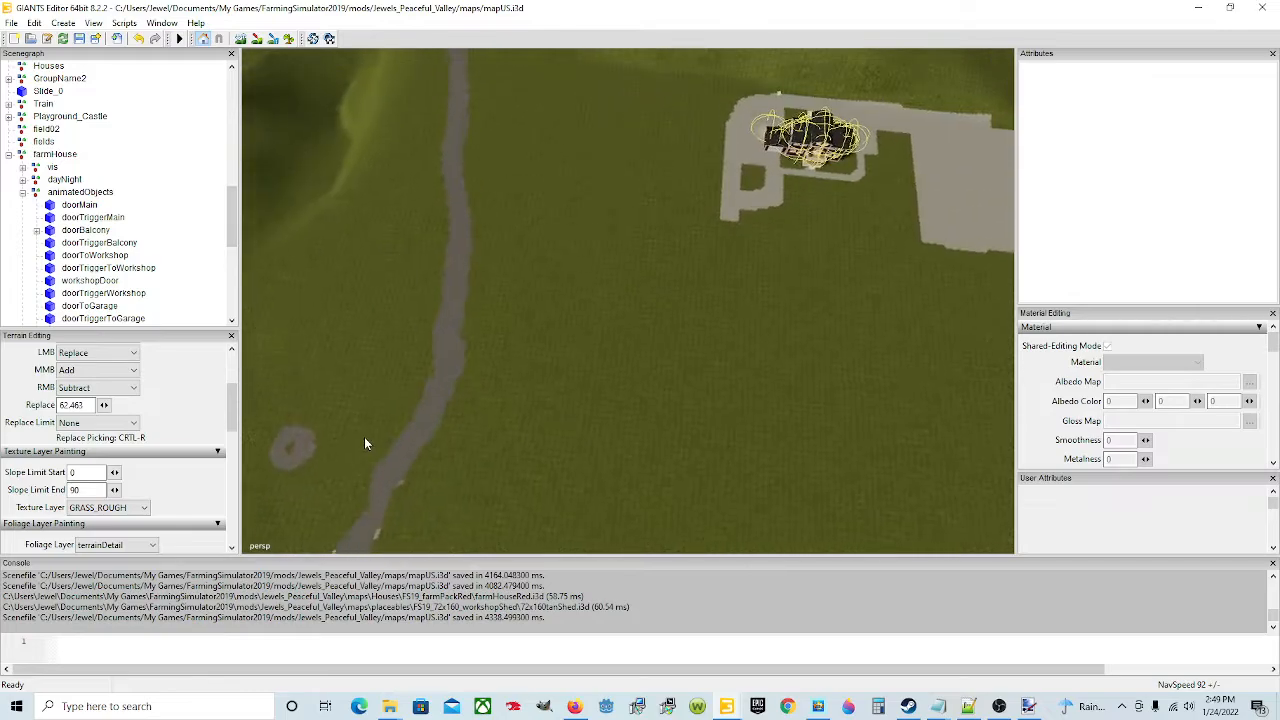
alt+drag(560, 406, 649, 301)
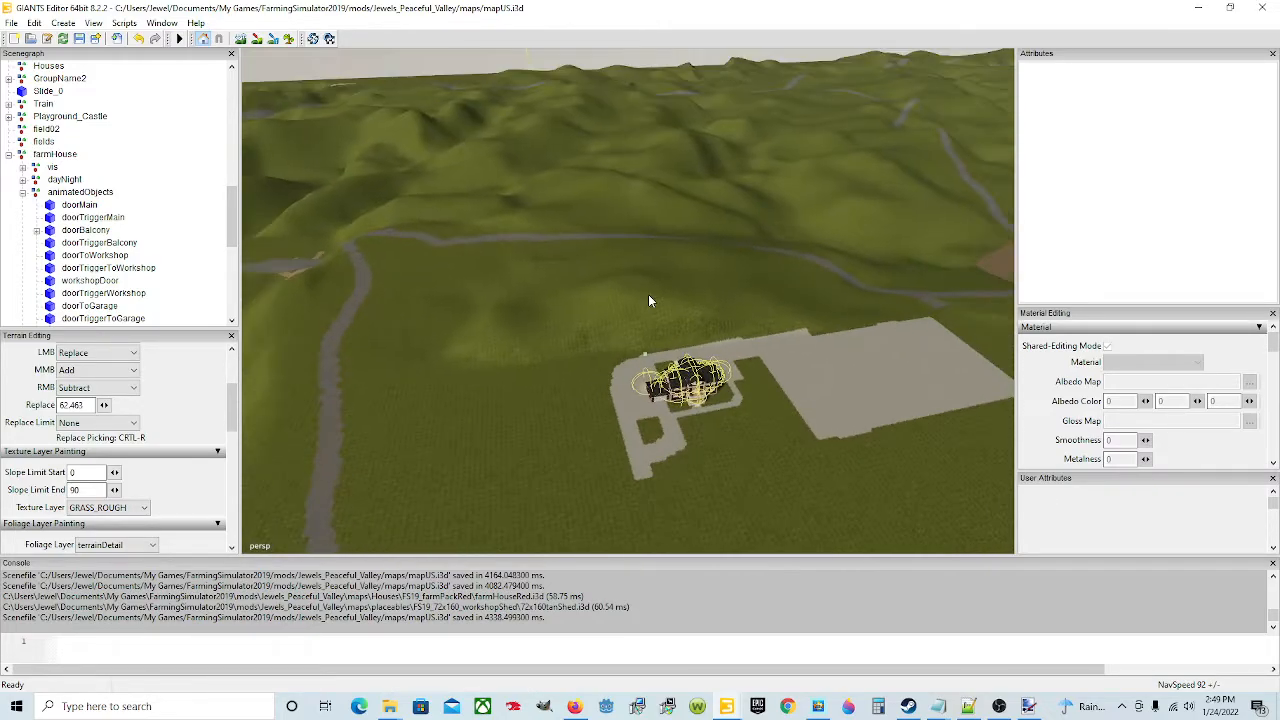
alt+drag(571, 444, 821, 397)
scroll(700, 465, up, 5)
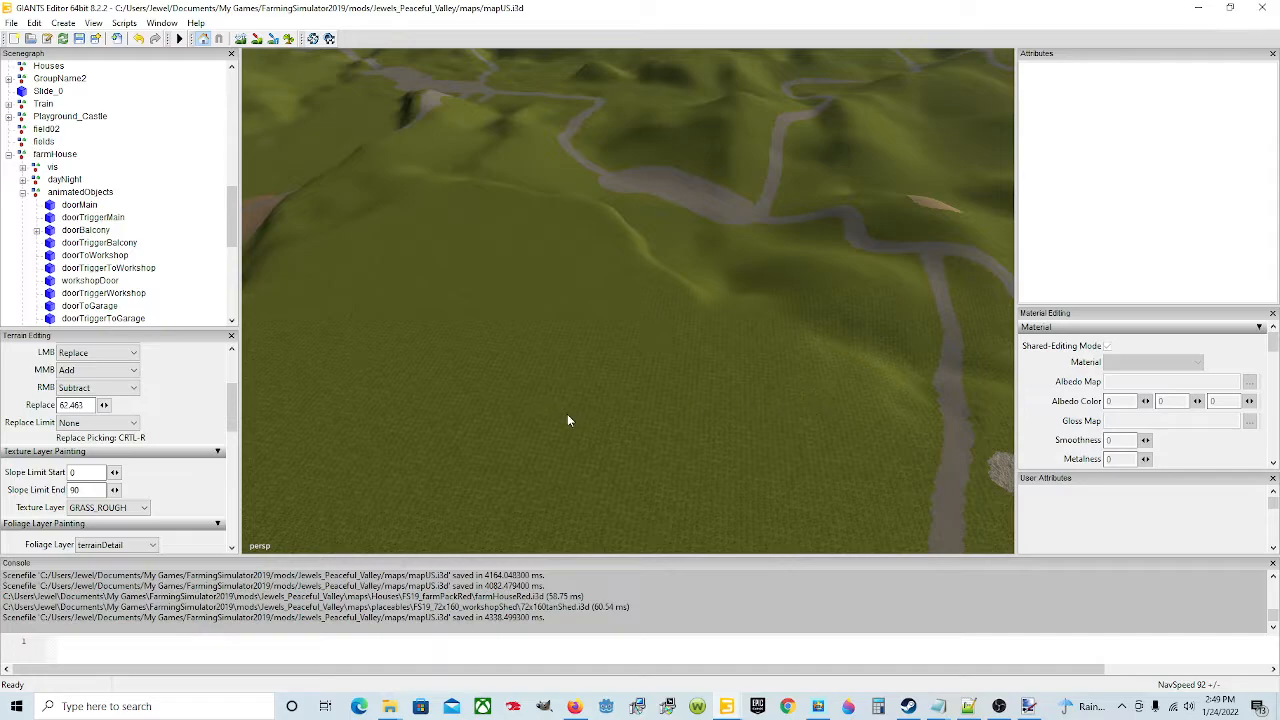
alt+drag(567, 420, 719, 370)
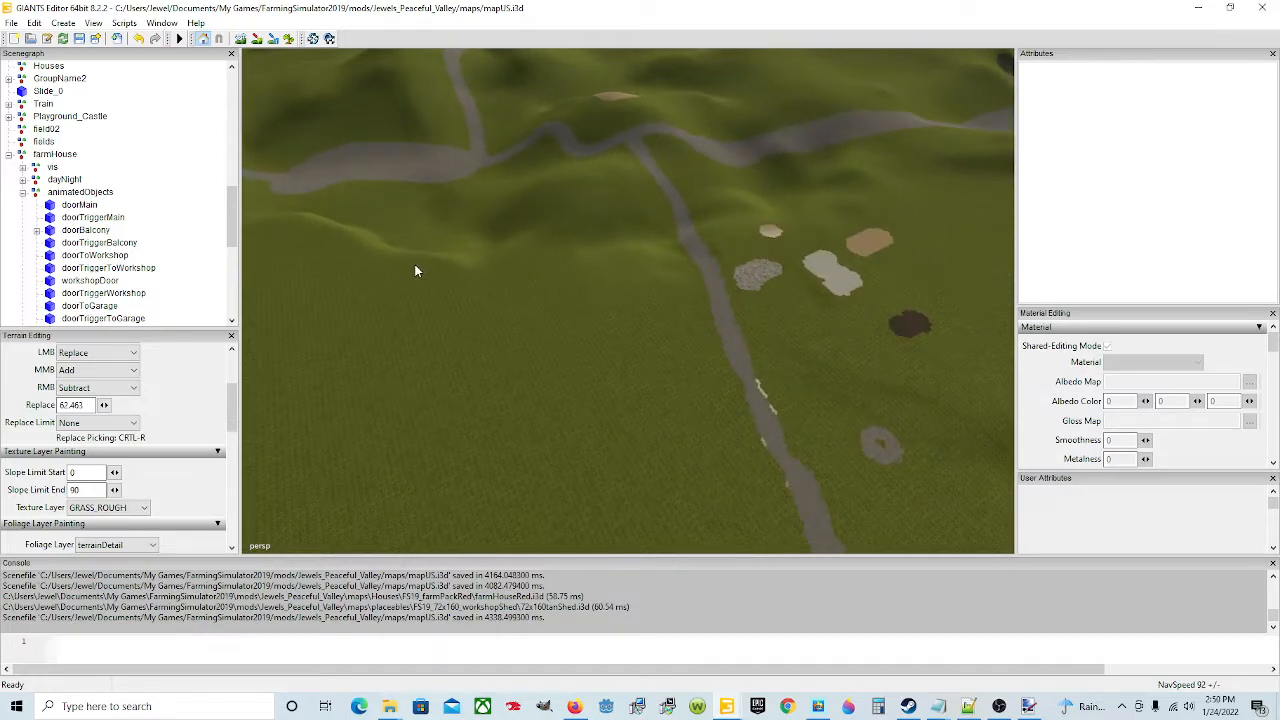
alt+drag(306, 237, 640, 341)
alt+drag(391, 284, 597, 328)
alt+drag(811, 474, 645, 440)
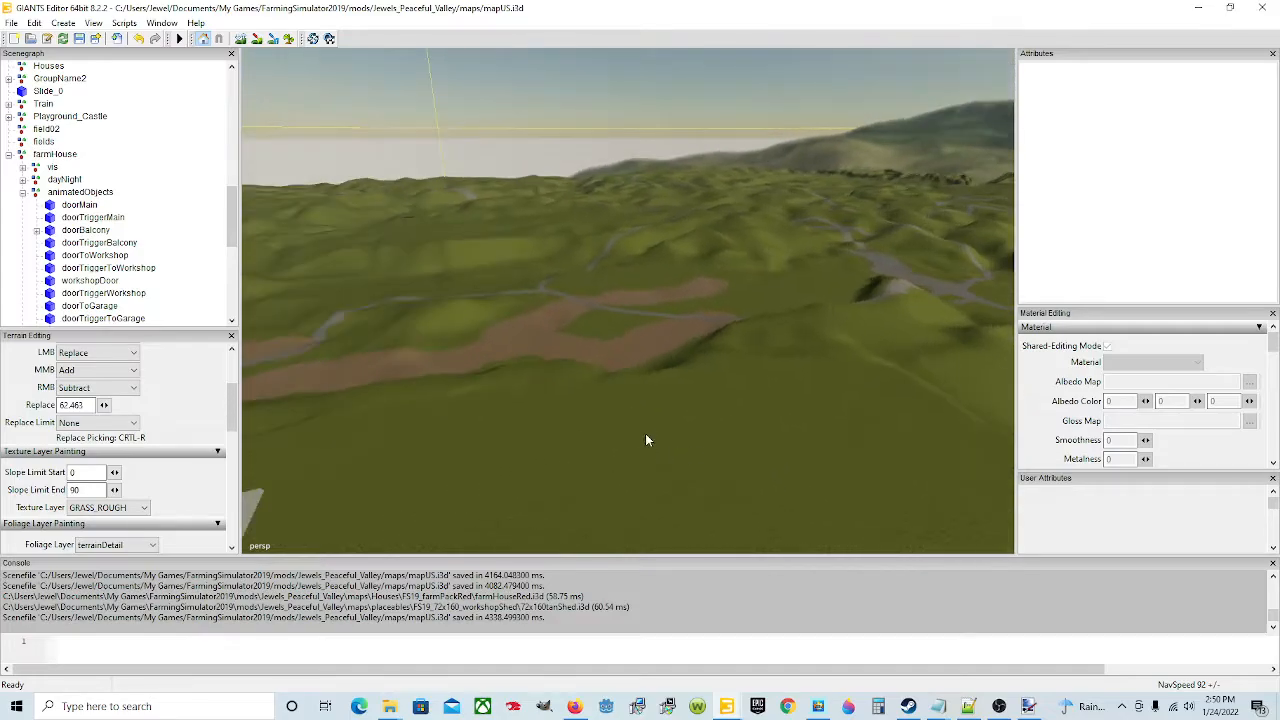
alt+drag(805, 402, 656, 371)
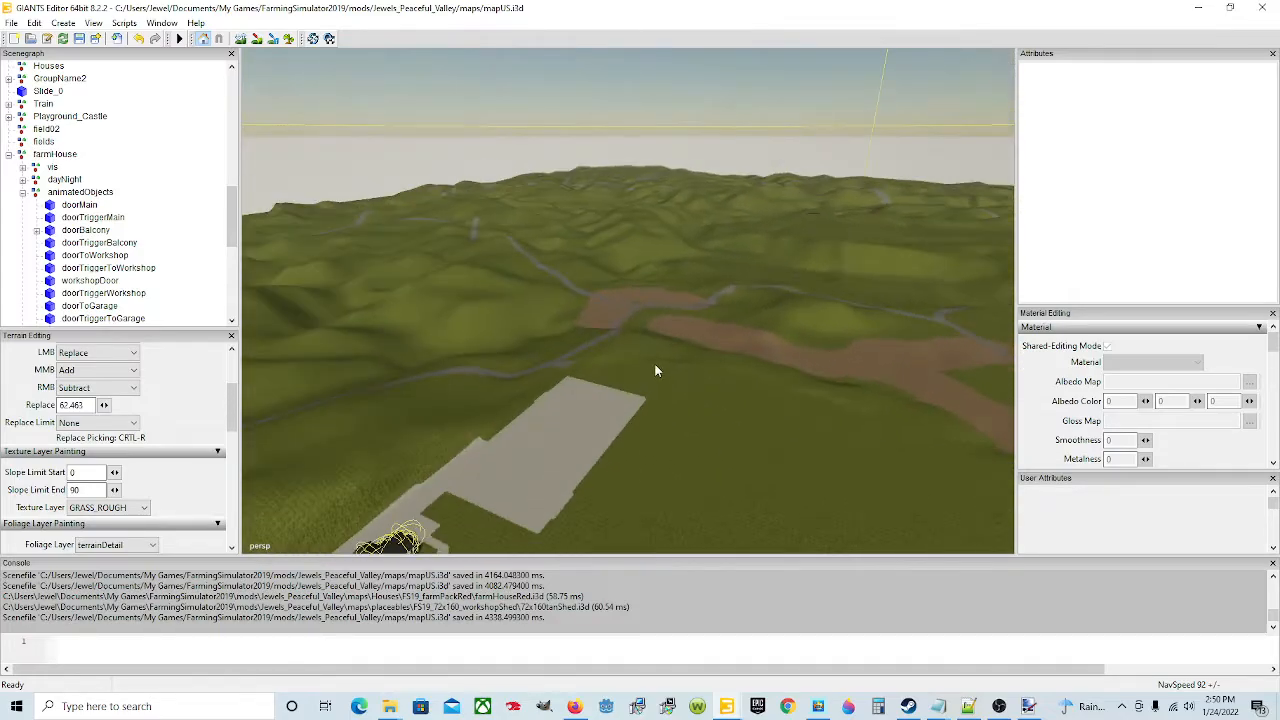
alt+drag(704, 440, 506, 467)
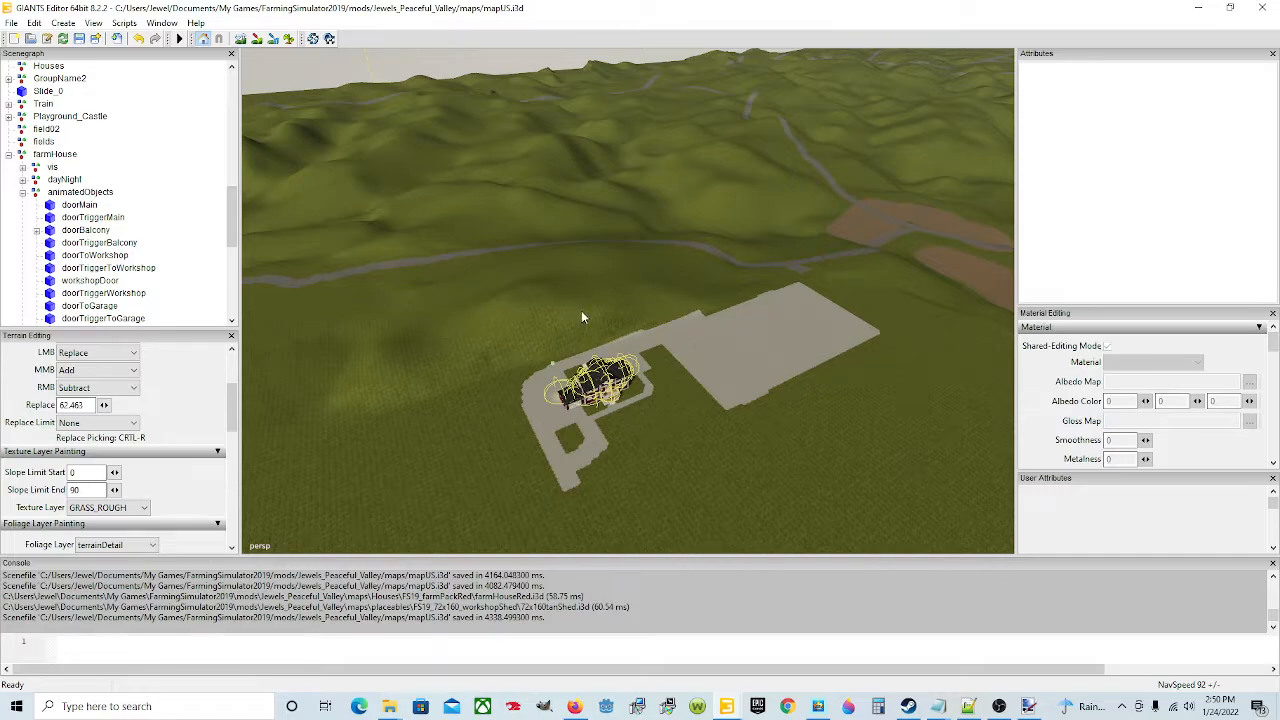
Set the LMB sculpting action to Smooth and smooth the grassy hill behind the farmhouse
click(240, 38)
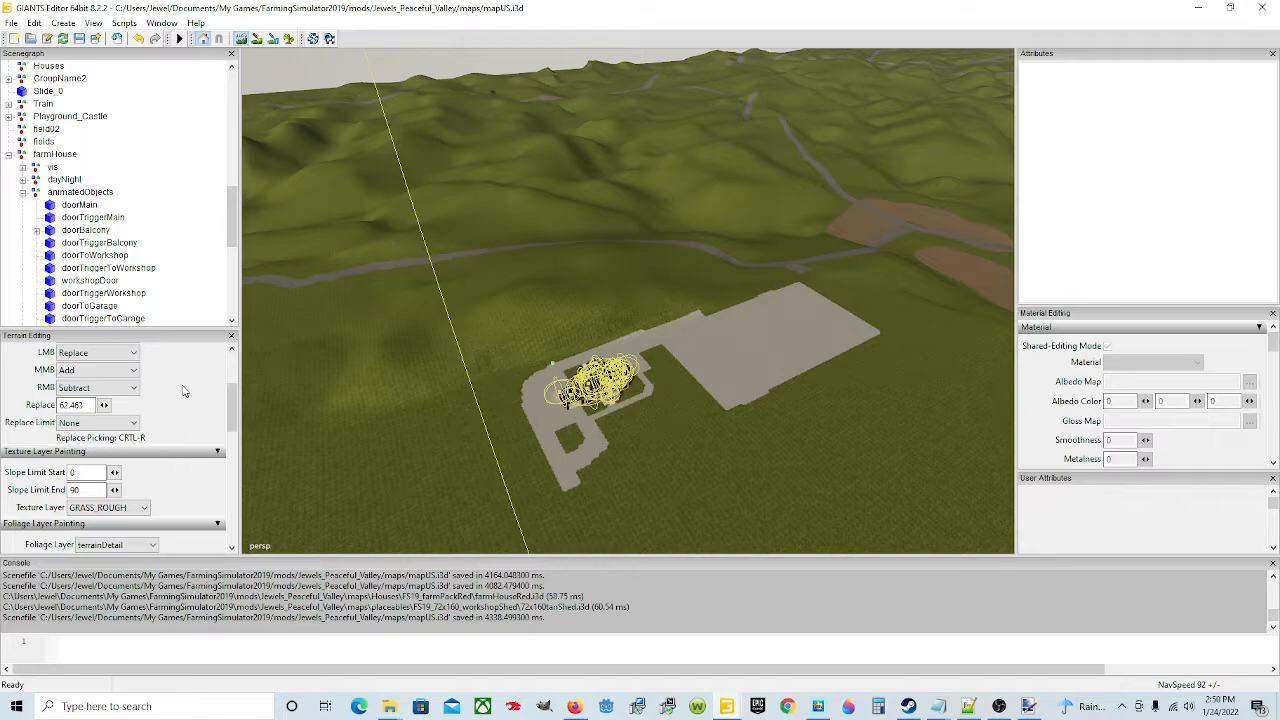
scroll(183, 391, up, 2)
click(112, 437)
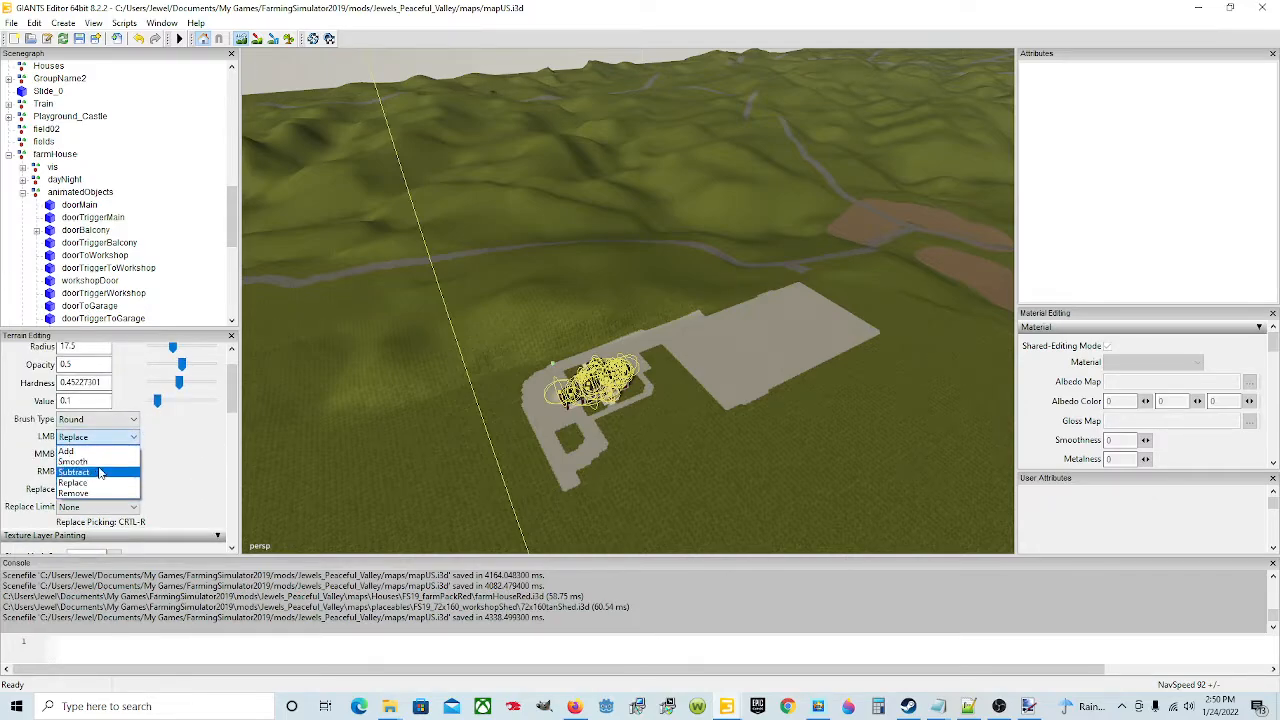
click(72, 461)
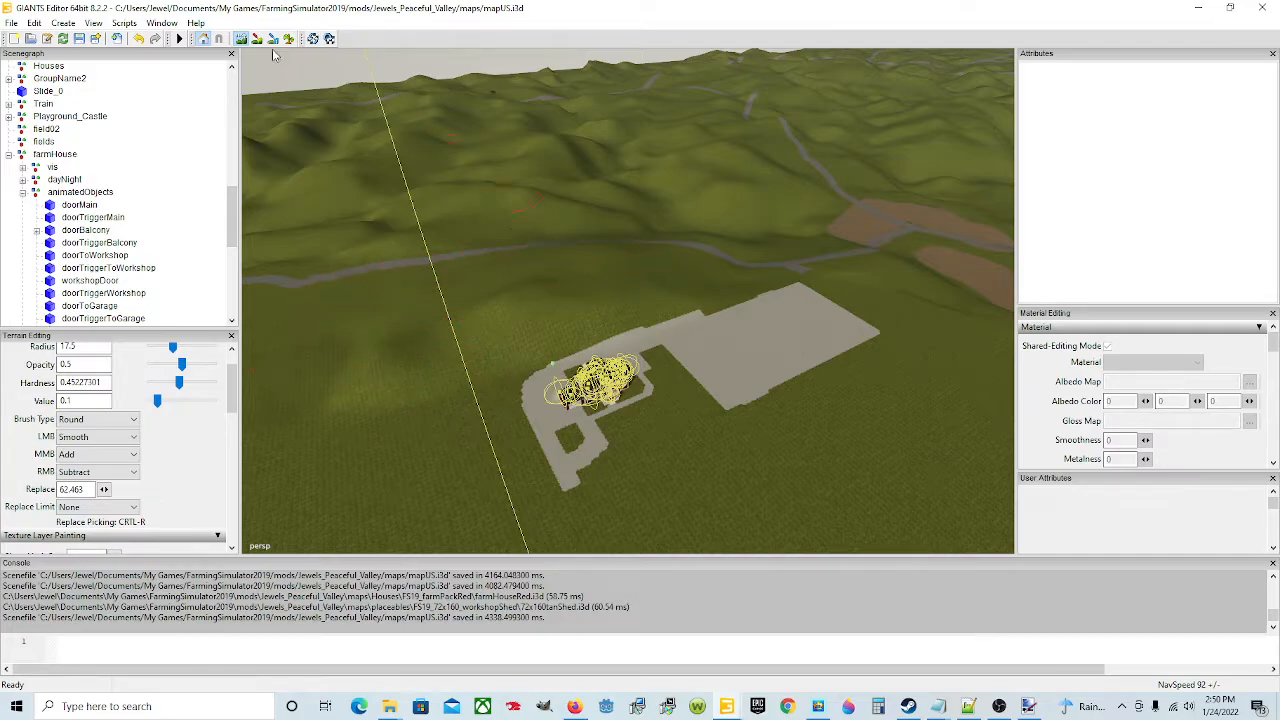
Level the foot of the grassy bank along the farmhouse driveway with the LMB action set to Replace and brush radius at 4.25
click(239, 39)
scroll(600, 378, up, 3)
mouse_move(600, 378)
alt+mouse_down()
mouse_move(484, 345)
mouse_move(498, 262)
alt+mouse_up()
scroll(540, 361, up, 2)
scroll(484, 345, up, 4)
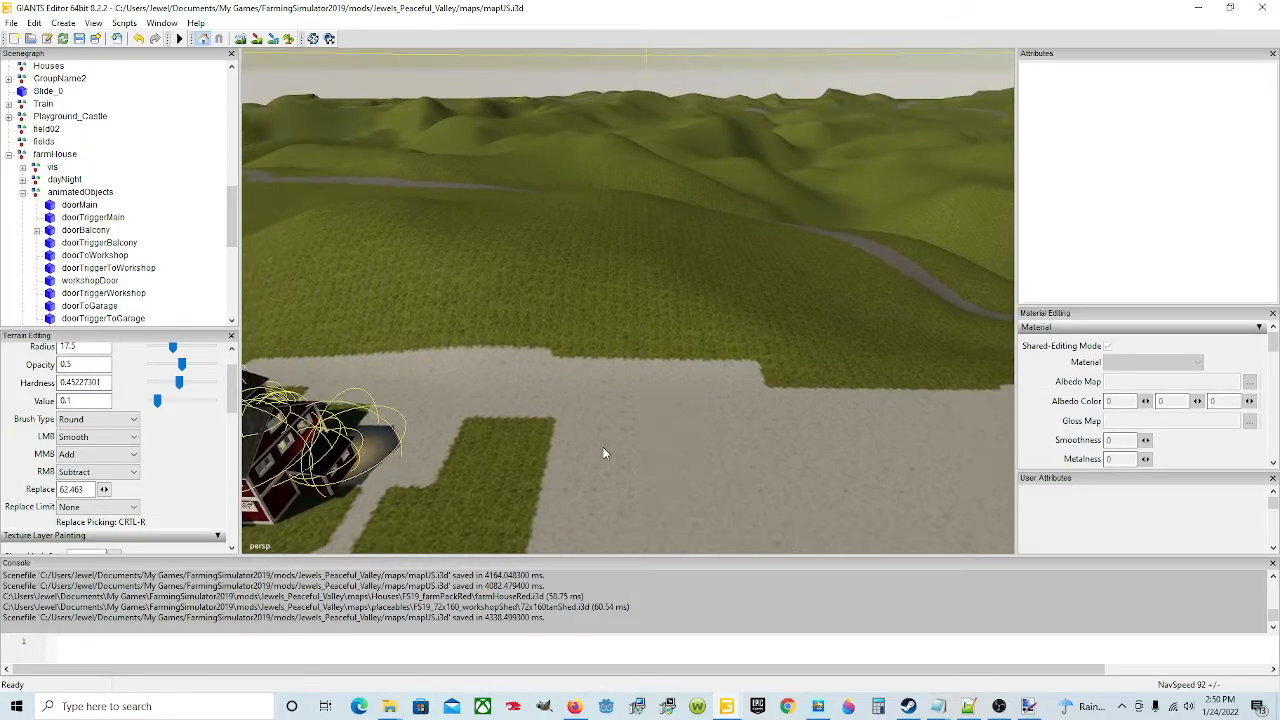
alt+drag(603, 447, 512, 315)
scroll(578, 400, up, 5)
scroll(650, 378, up, 3)
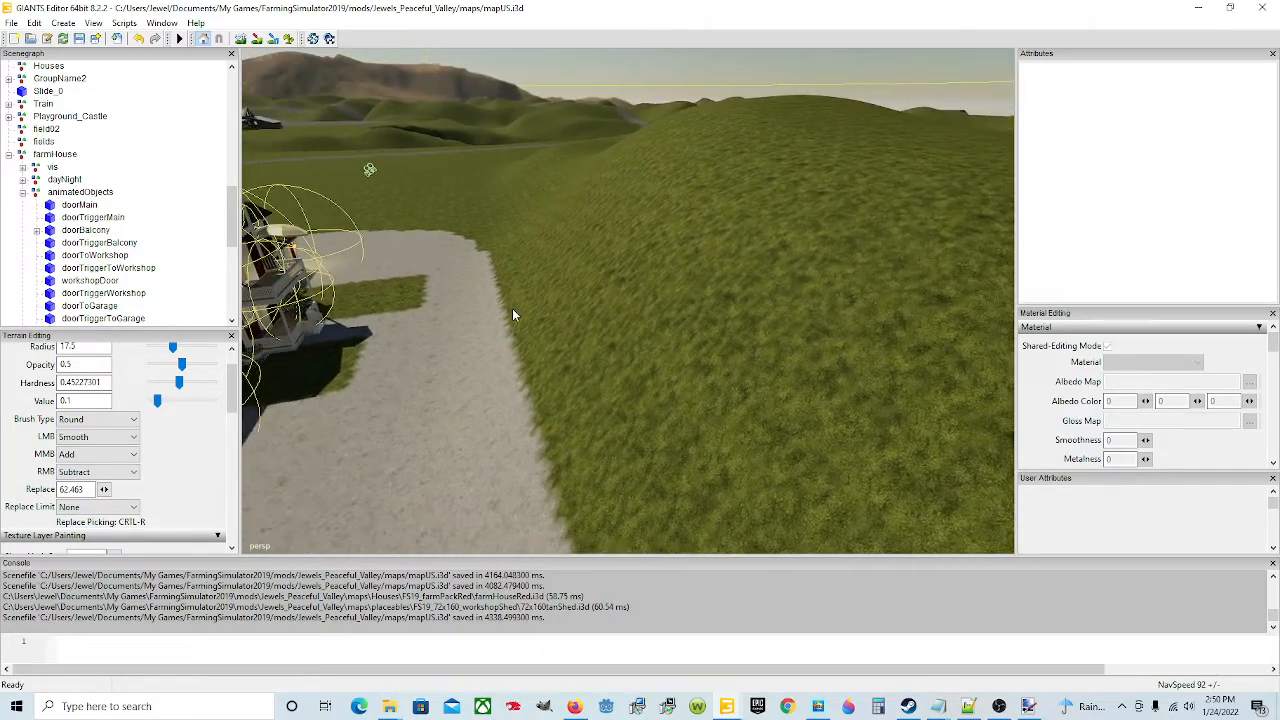
click(115, 439)
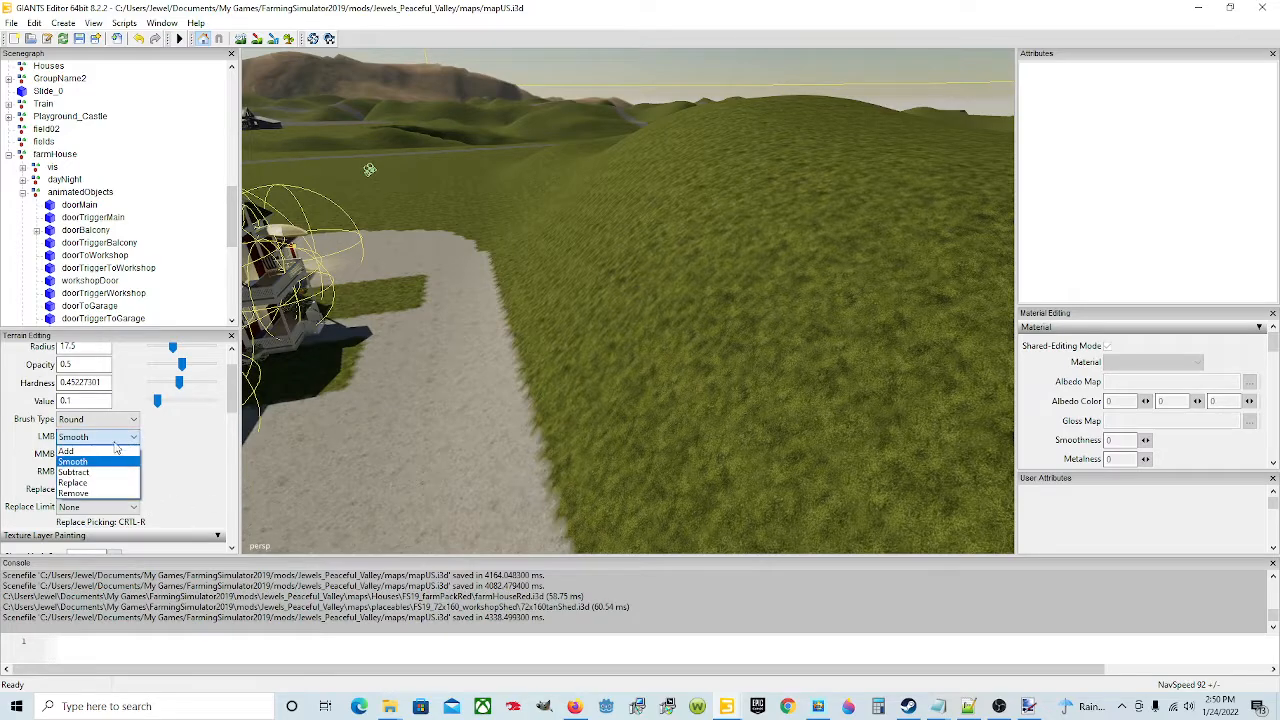
click(100, 482)
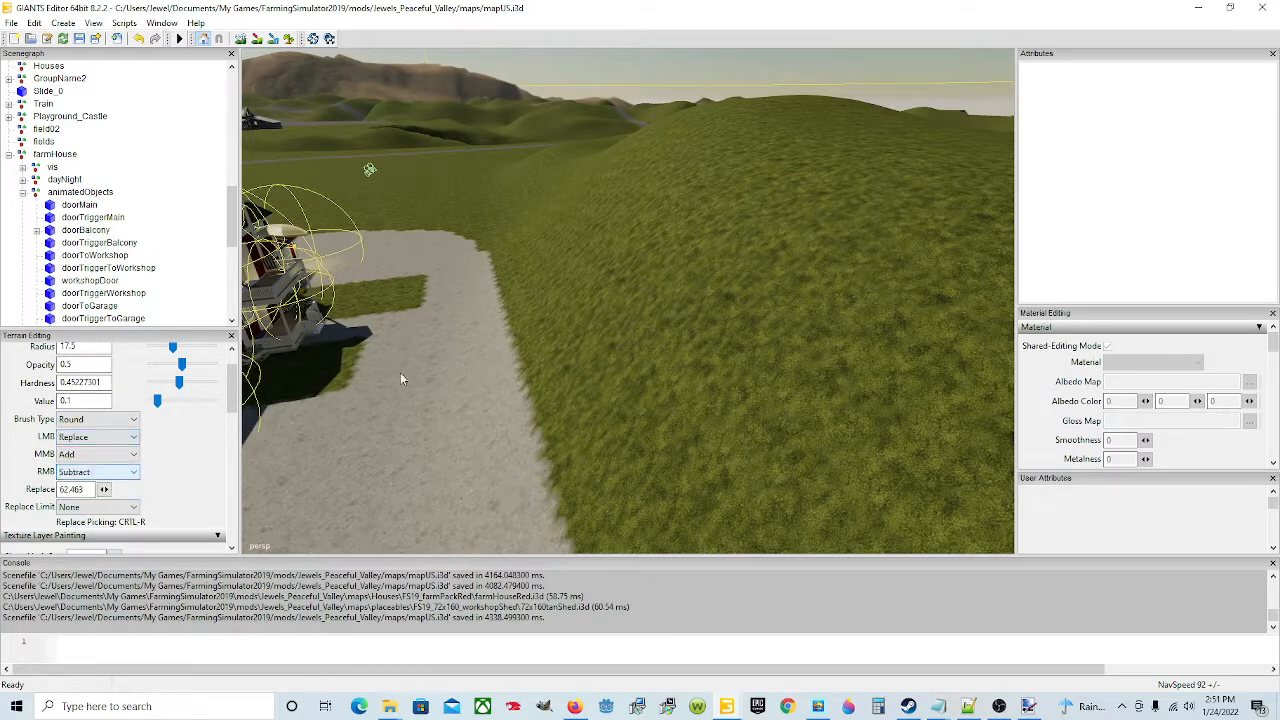
click(245, 38)
ctrl+scroll(466, 288, down, 3)
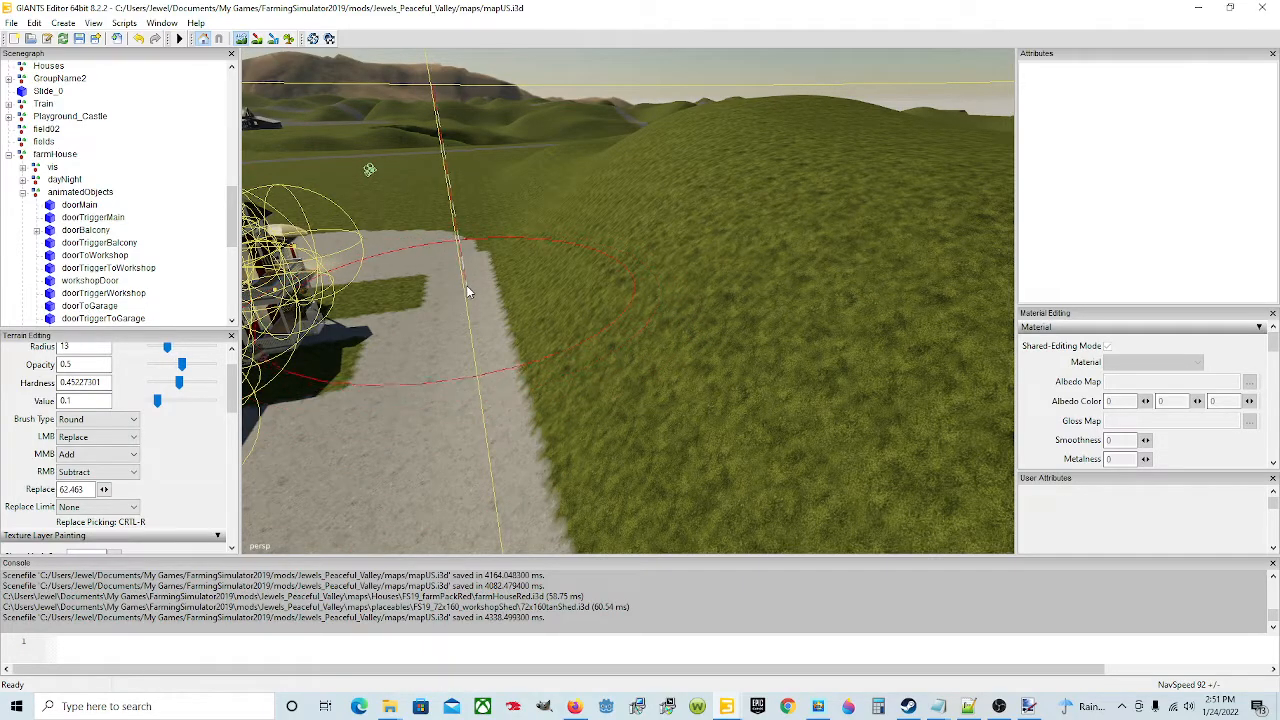
ctrl+scroll(498, 301, down, 6)
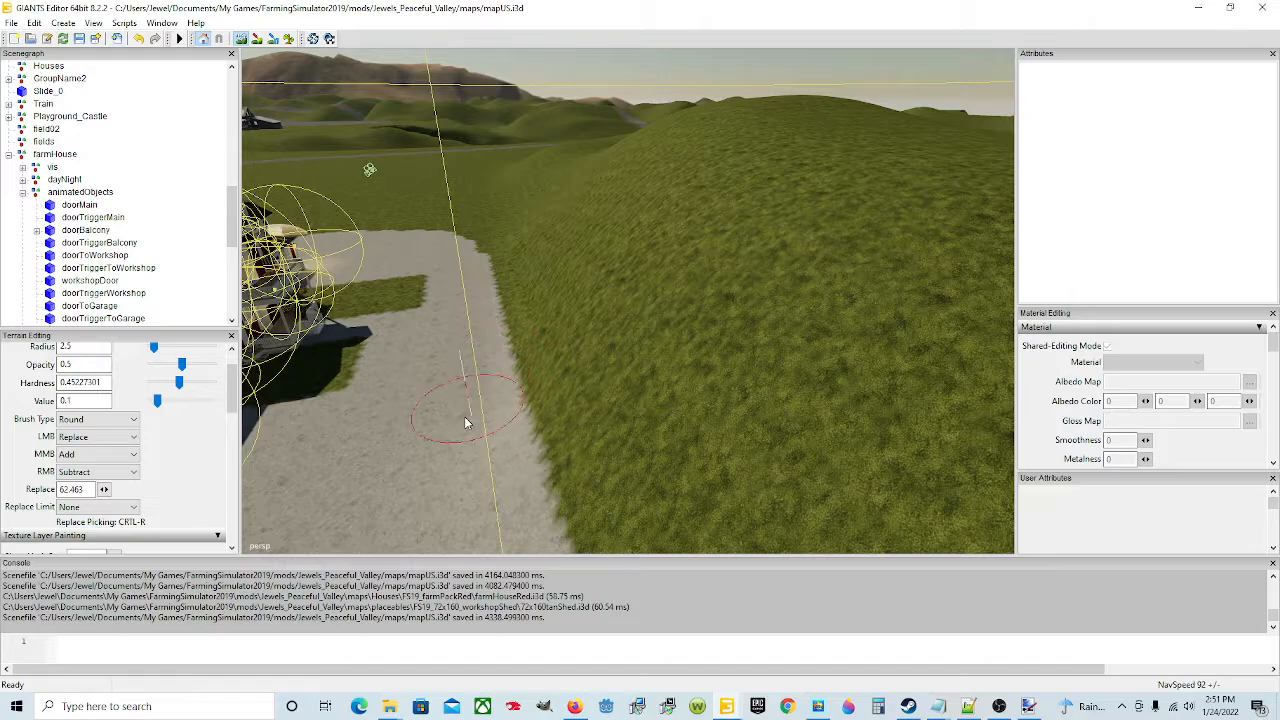
ctrl+scroll(443, 443, up, 7)
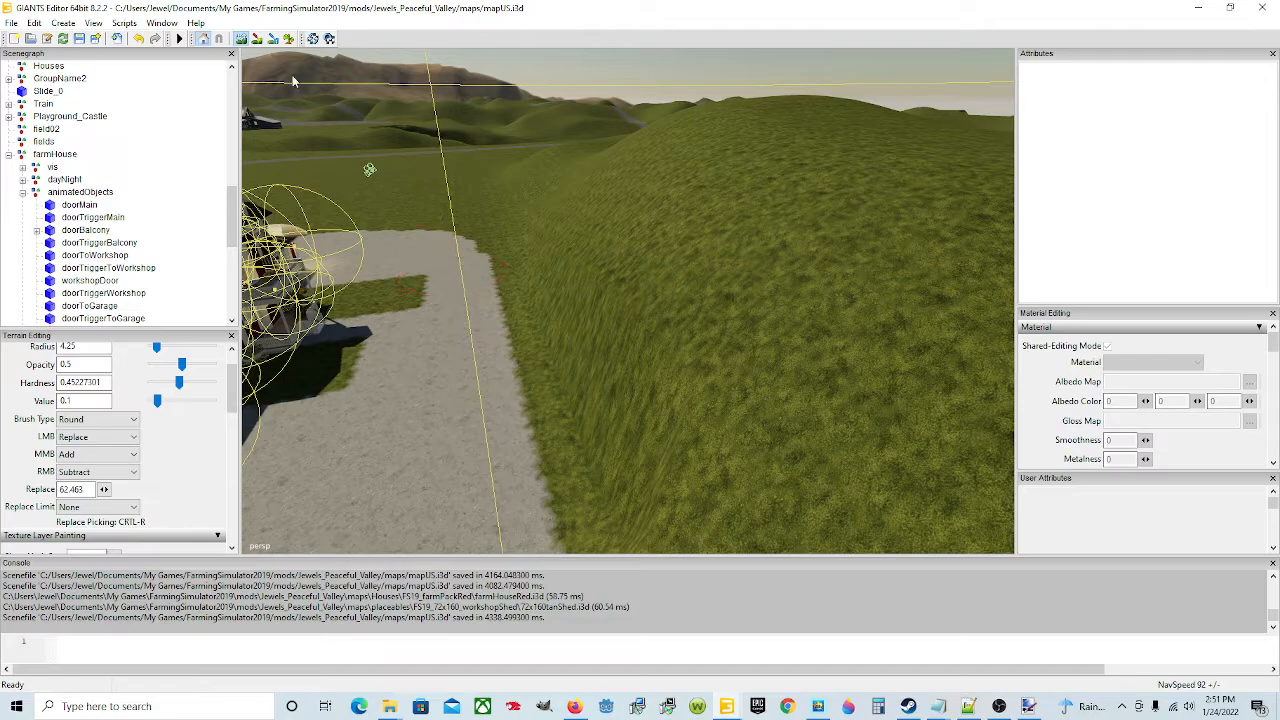
Flatten the remaining raised patches along the gravel driveway's edge with Replace sculpting at height 62.463
scroll(434, 288, down, 3)
scroll(490, 305, up, 5)
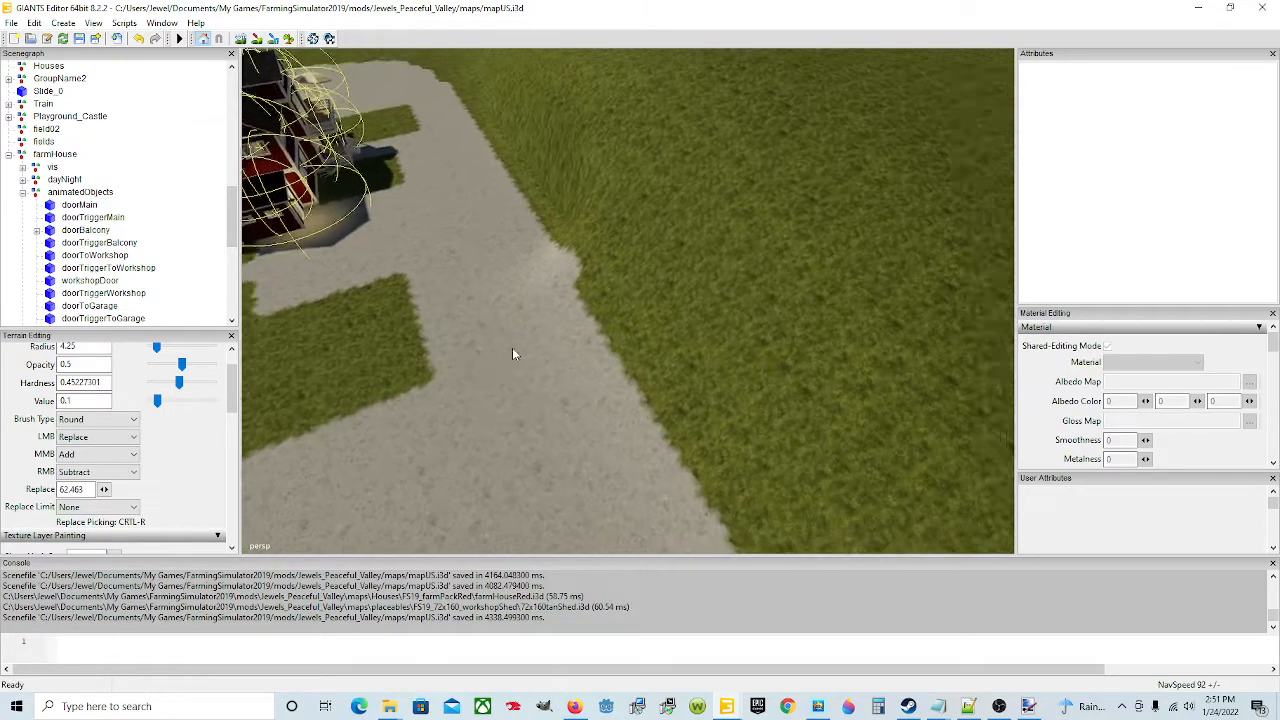
click(241, 39)
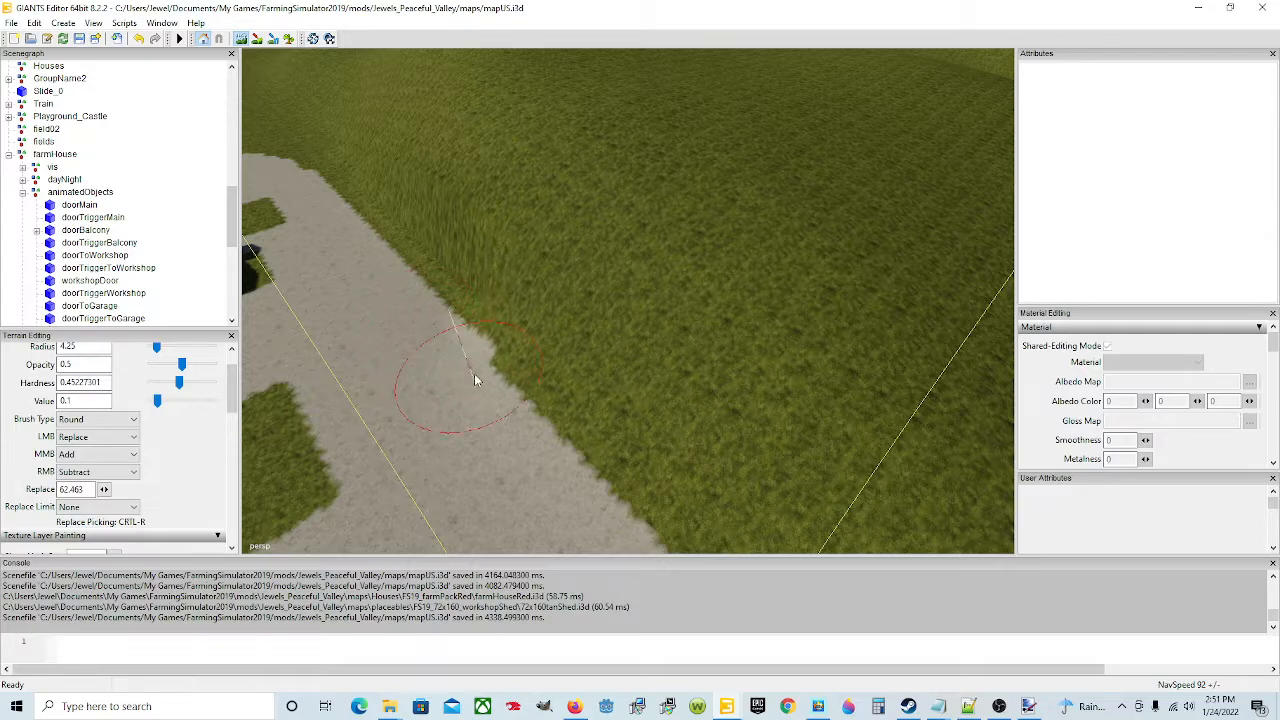
mouse_move(474, 373)
mouse_down()
mouse_move(454, 346)
mouse_move(505, 455)
mouse_move(491, 409)
mouse_move(560, 490)
mouse_move(449, 368)
mouse_up()
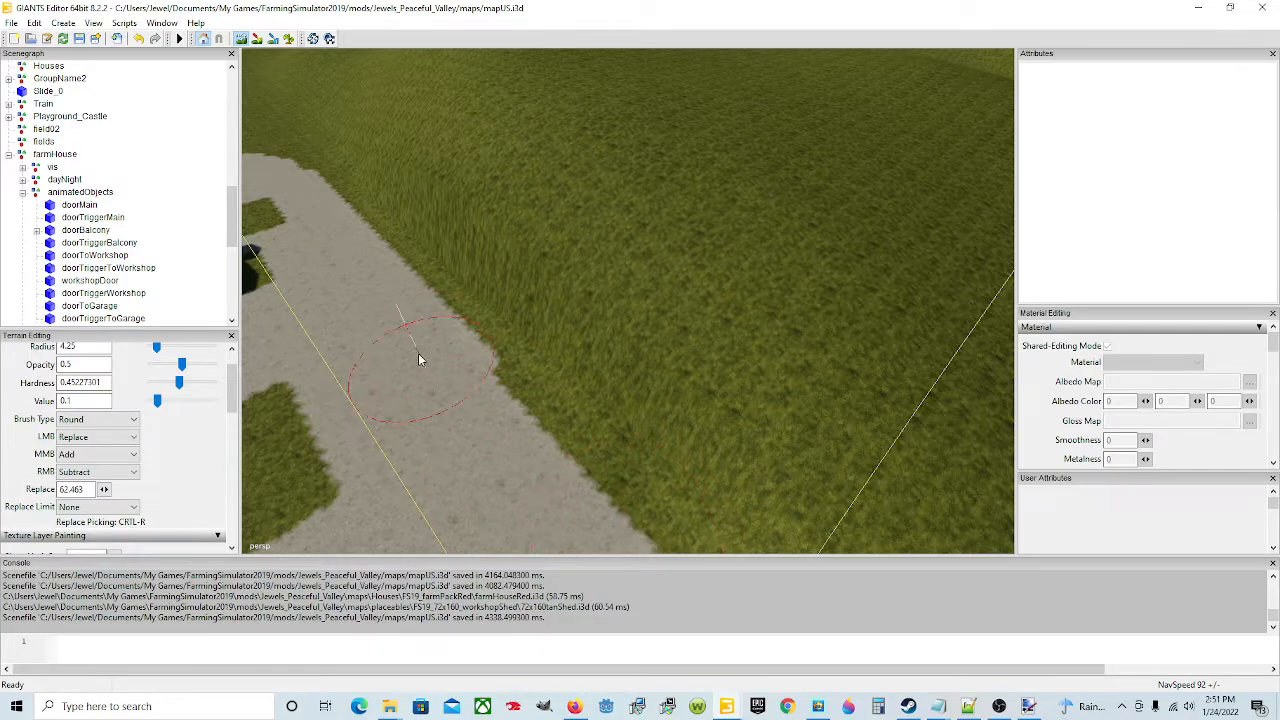
click(243, 38)
mouse_move(531, 213)
alt+mouse_down()
mouse_move(646, 281)
mouse_move(721, 303)
mouse_move(717, 292)
alt+mouse_up()
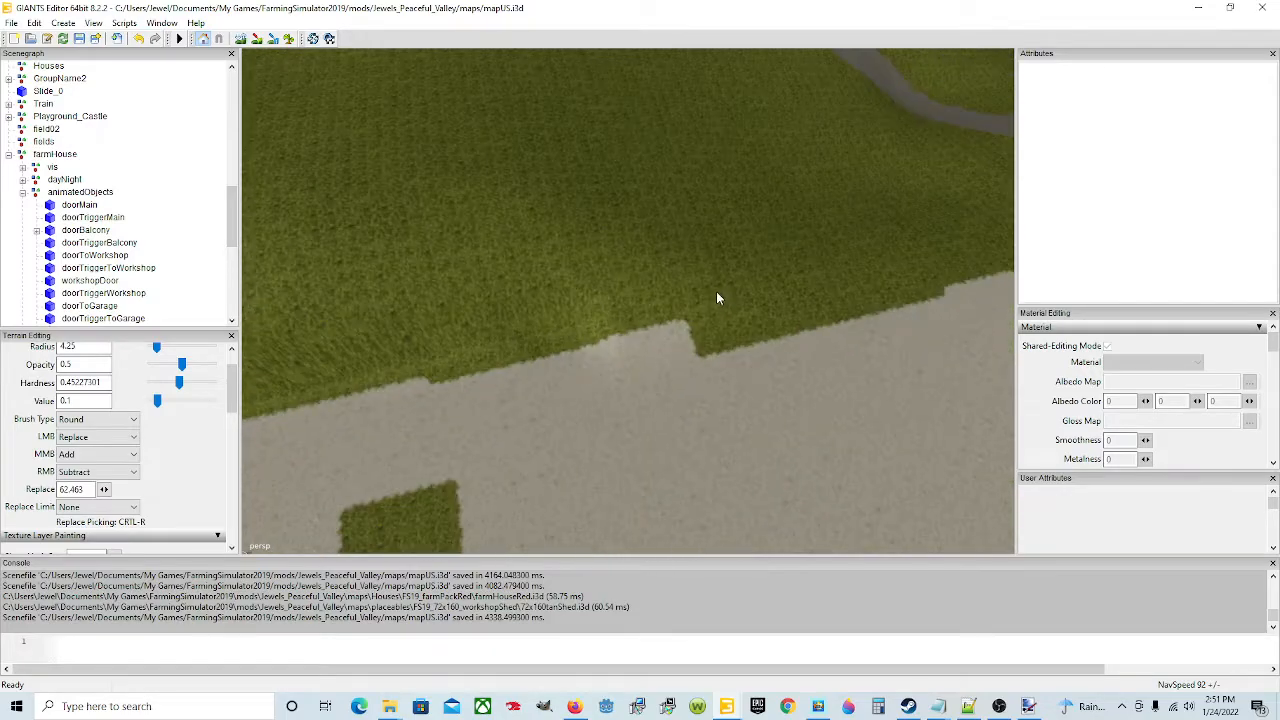
click(240, 38)
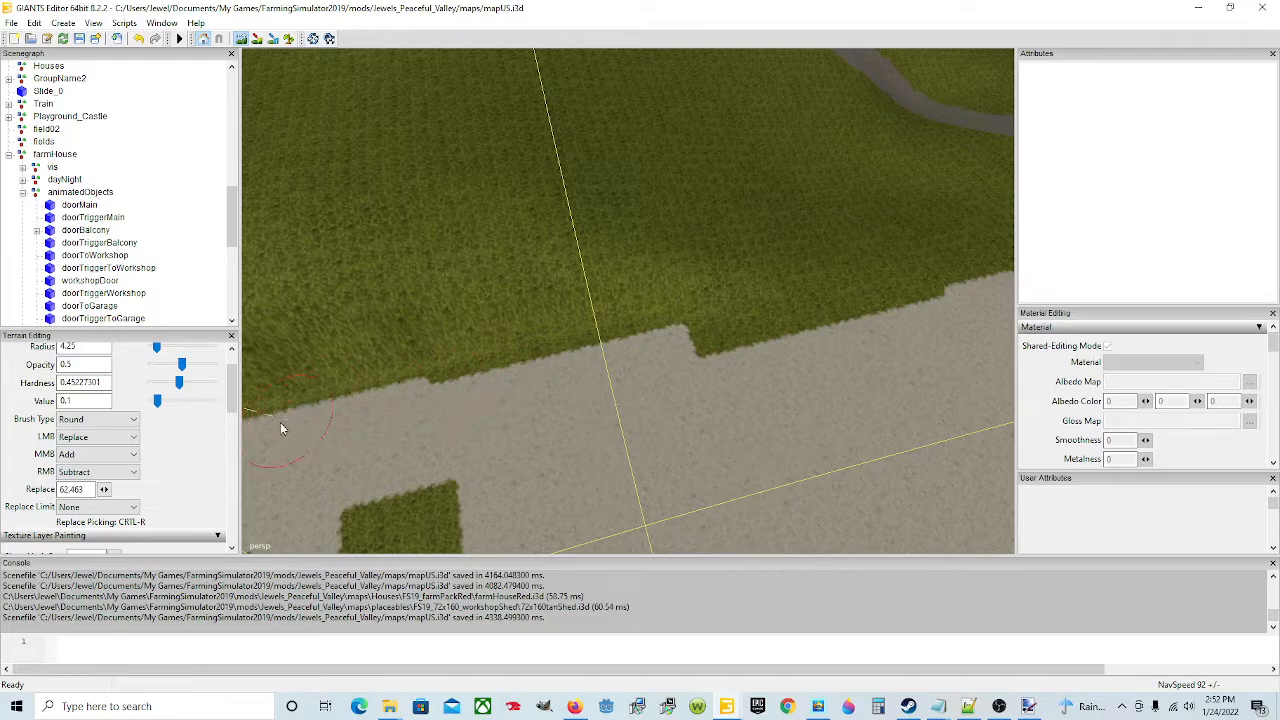
click(241, 39)
Set the LMB sculpting action to Smooth and smooth the grassy bank beside the farmhouse driveway
mouse_move(728, 339)
alt+mouse_down()
mouse_move(529, 291)
mouse_move(601, 320)
alt+mouse_up()
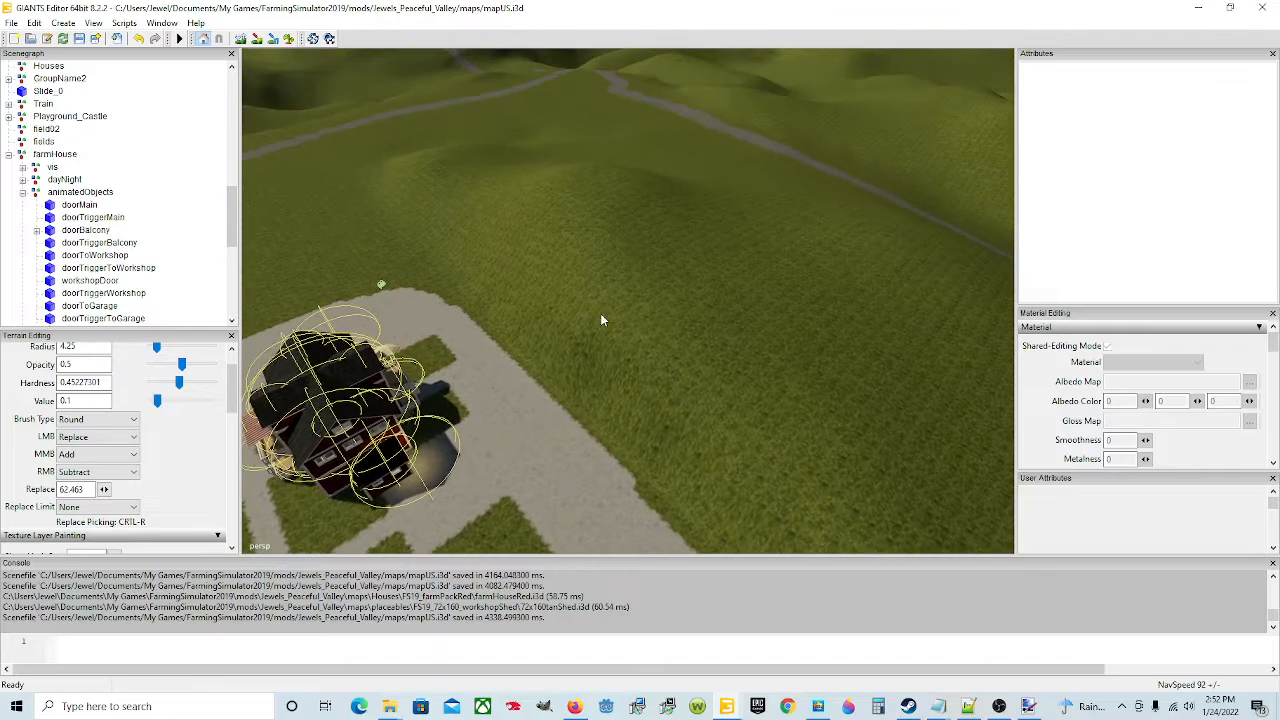
click(98, 437)
click(97, 462)
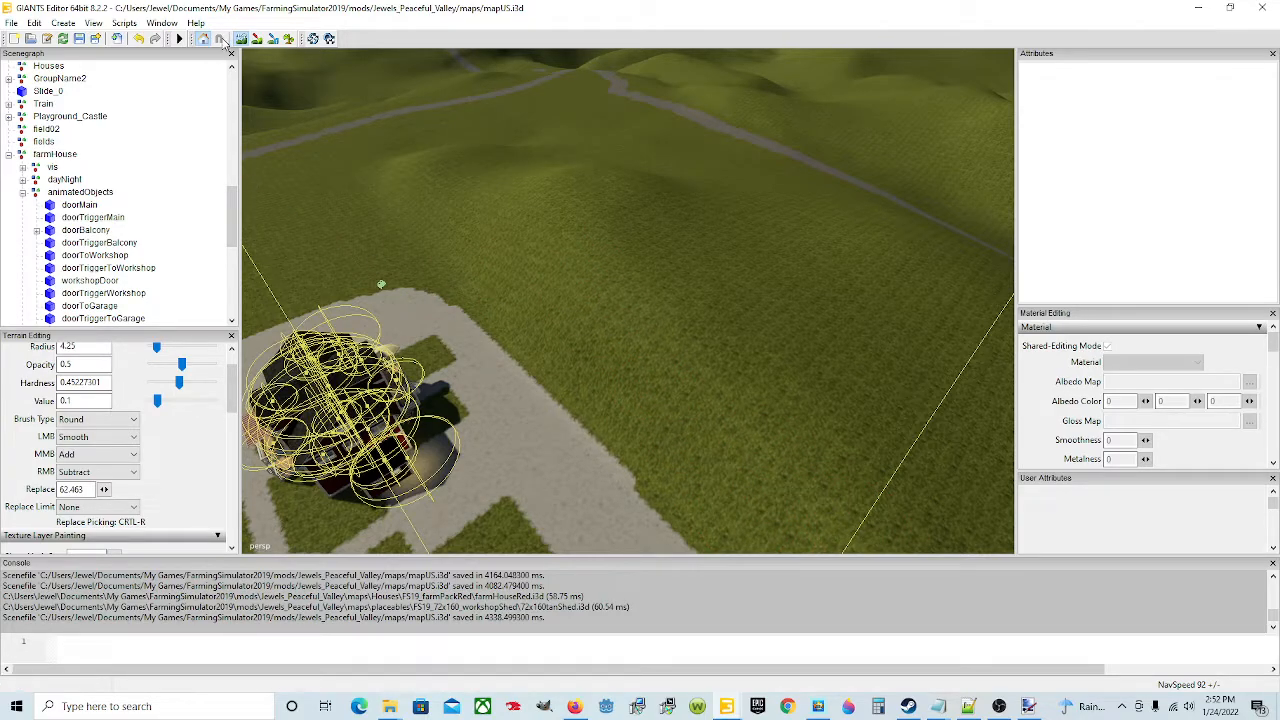
Set the brush type to Square, straighten the gravel pad's ragged edges and corners with GRASS_ROUGH, and save the map
alt+drag(362, 133, 562, 306)
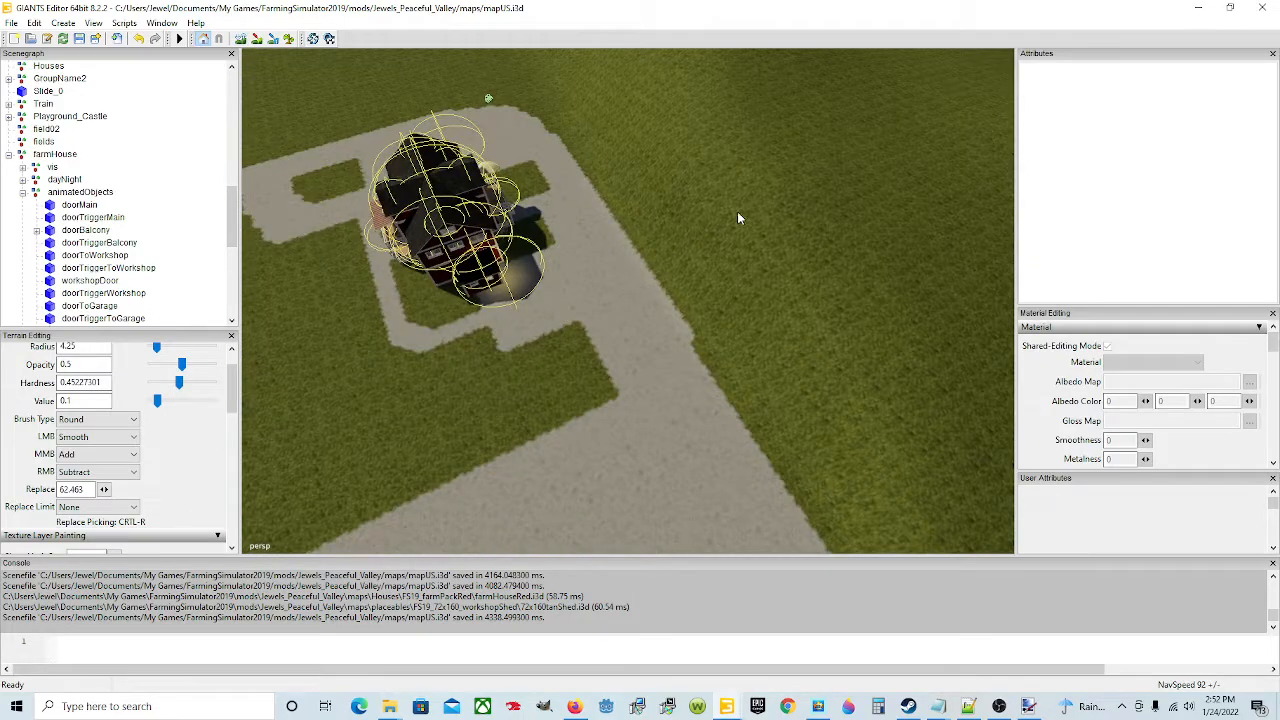
alt+drag(737, 211, 388, 343)
alt+drag(517, 436, 666, 424)
scroll(155, 490, down, 1)
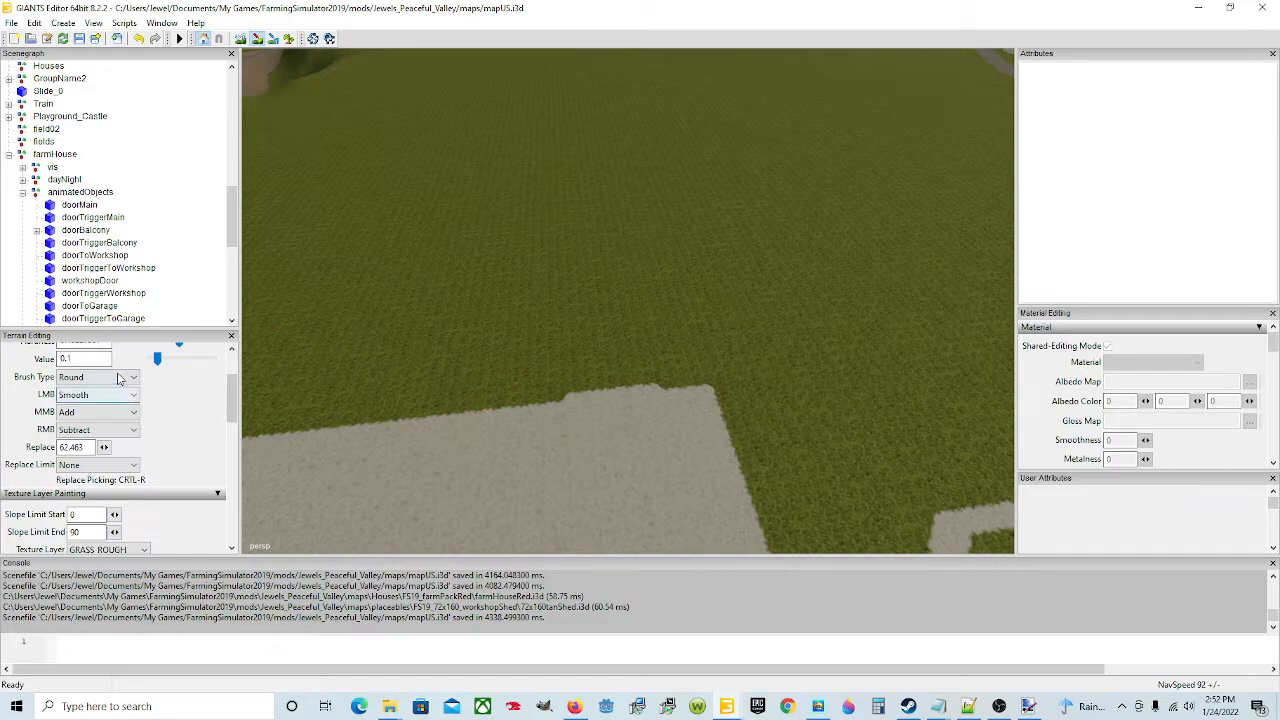
scroll(188, 427, up, 2)
click(100, 461)
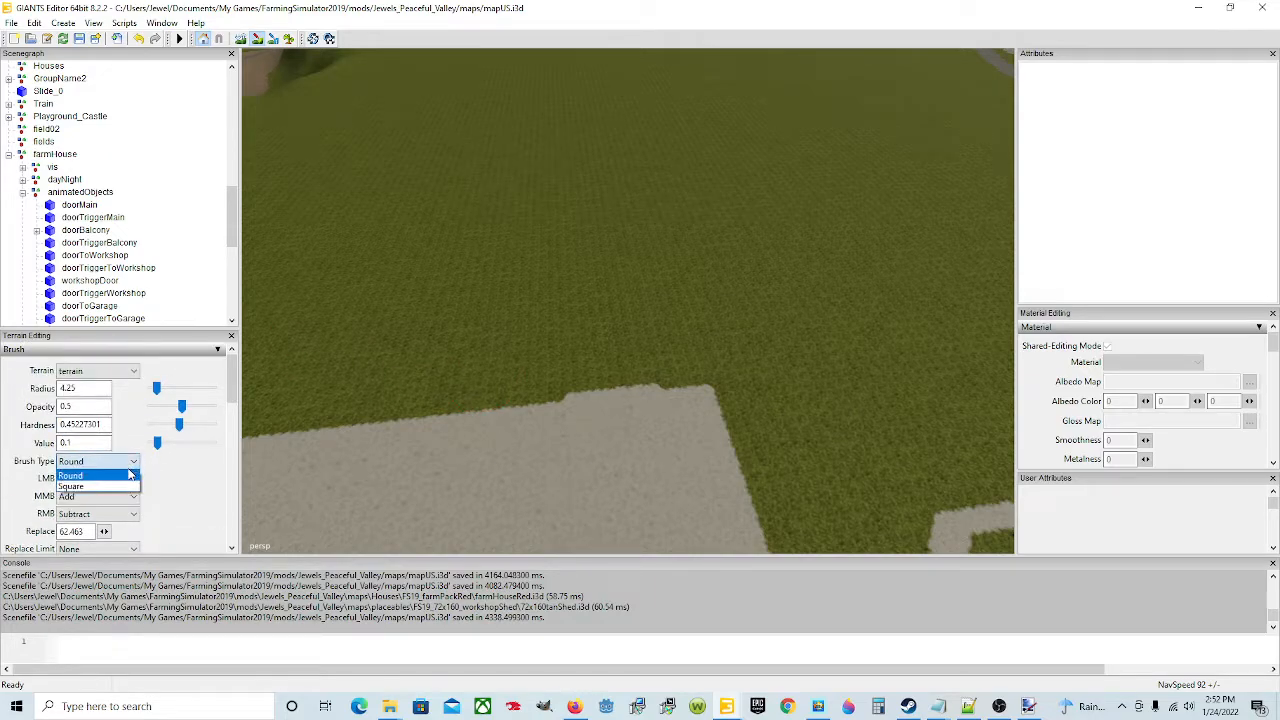
click(90, 487)
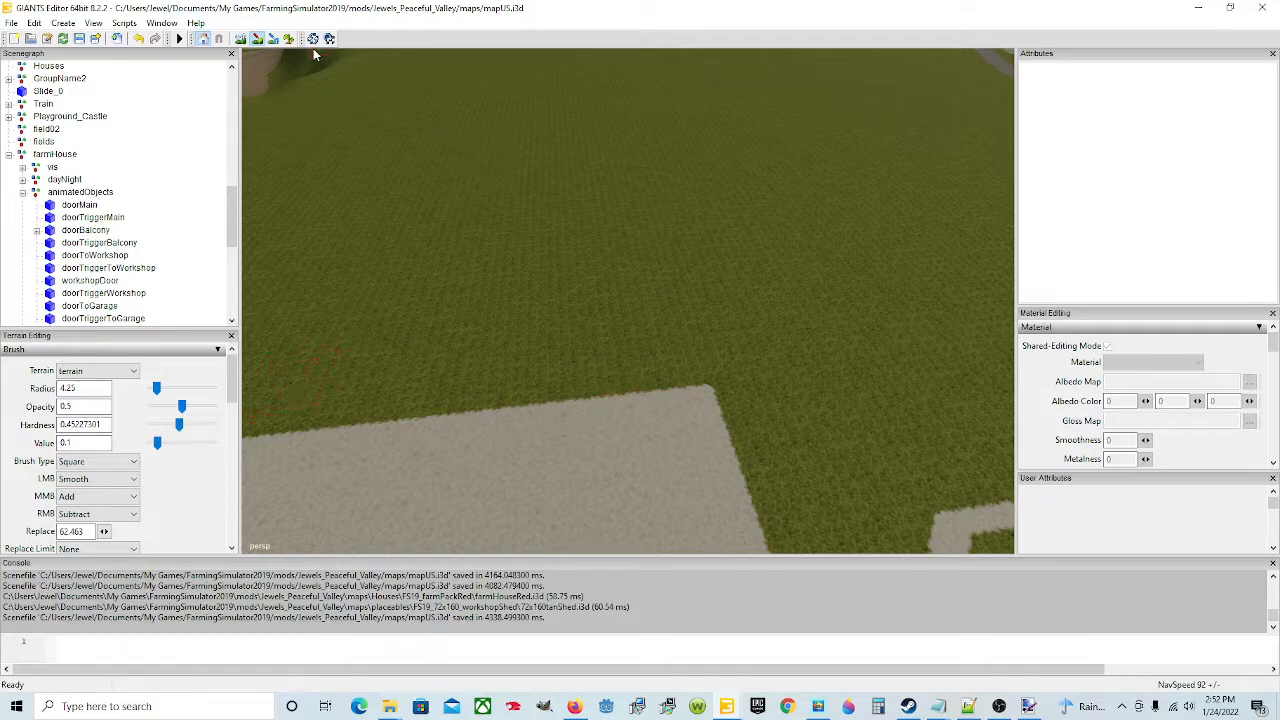
alt+drag(800, 345, 509, 299)
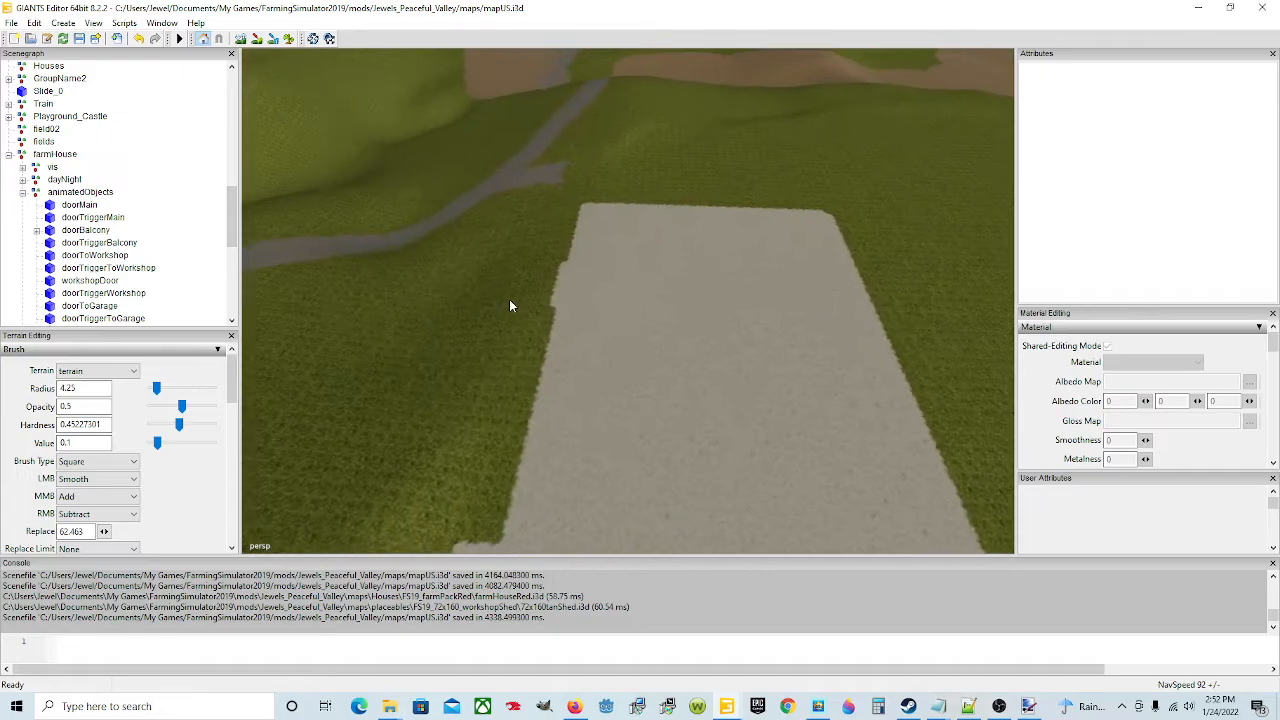
click(257, 38)
alt+drag(292, 110, 786, 303)
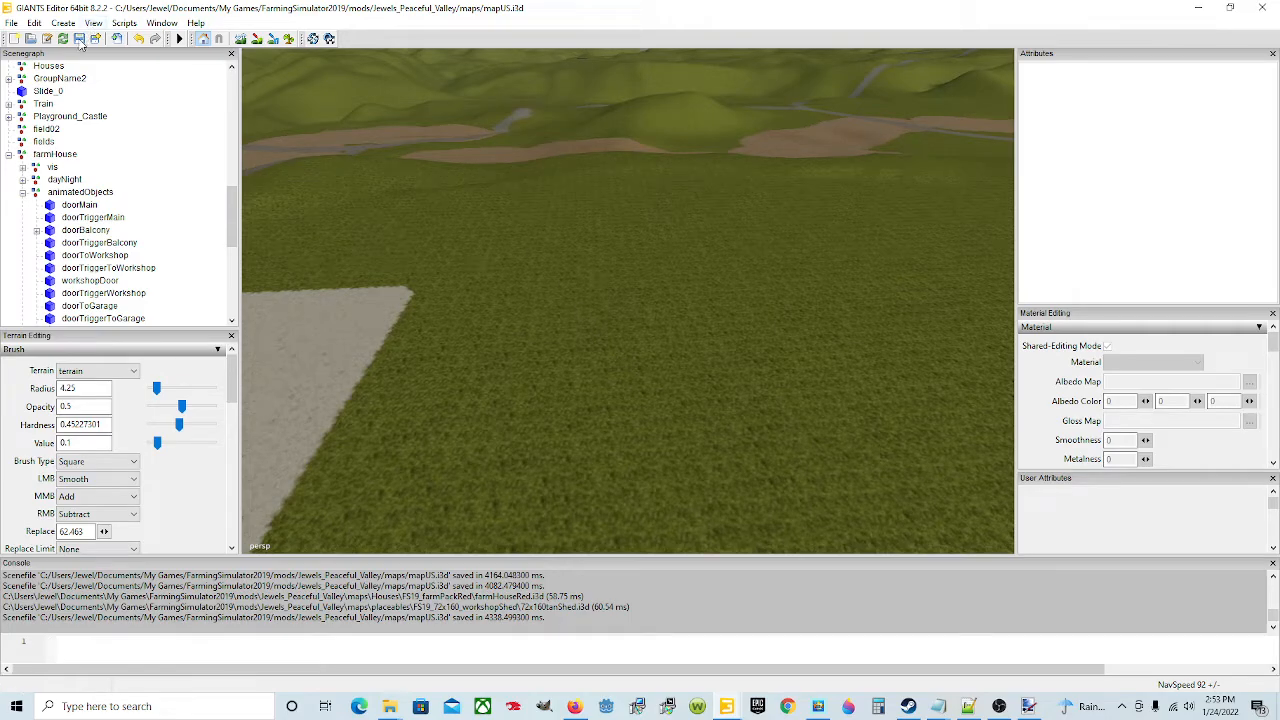
click(79, 39)
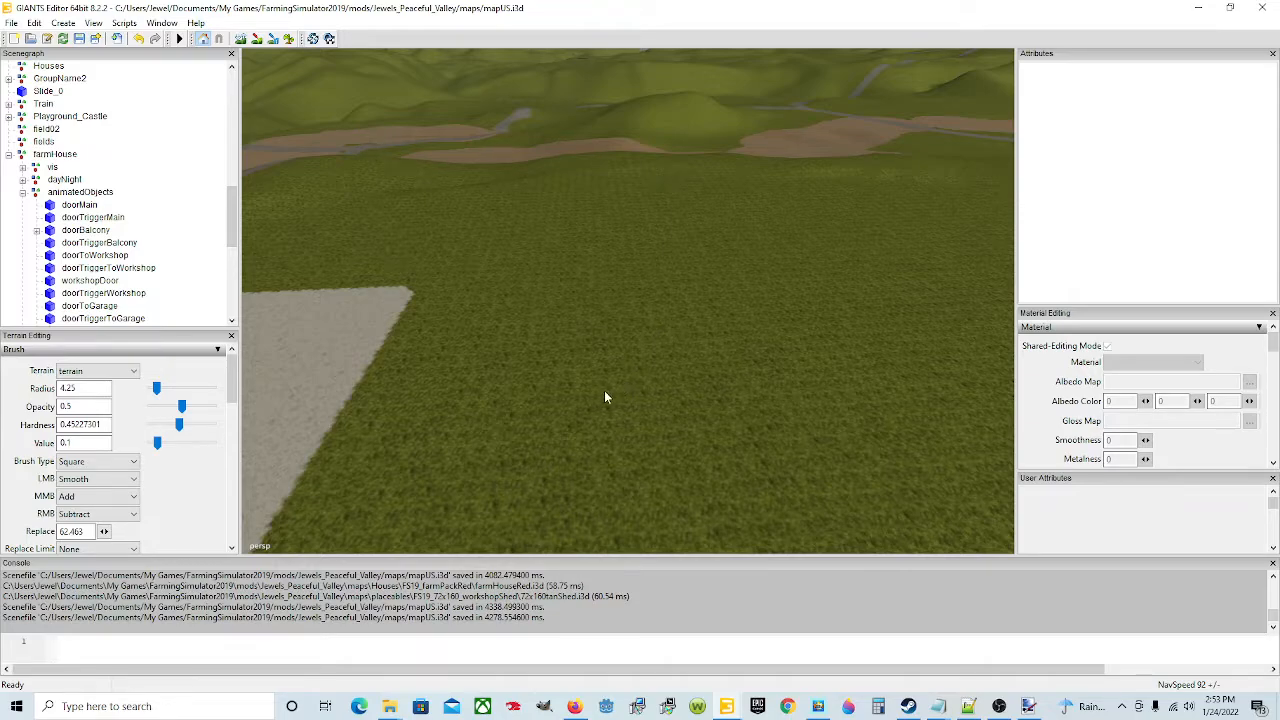
Smooth the grassy slope between the gravel pad and the brown dirt area, enlarging the brush radius to 7.5
right_drag(583, 400, 797, 283)
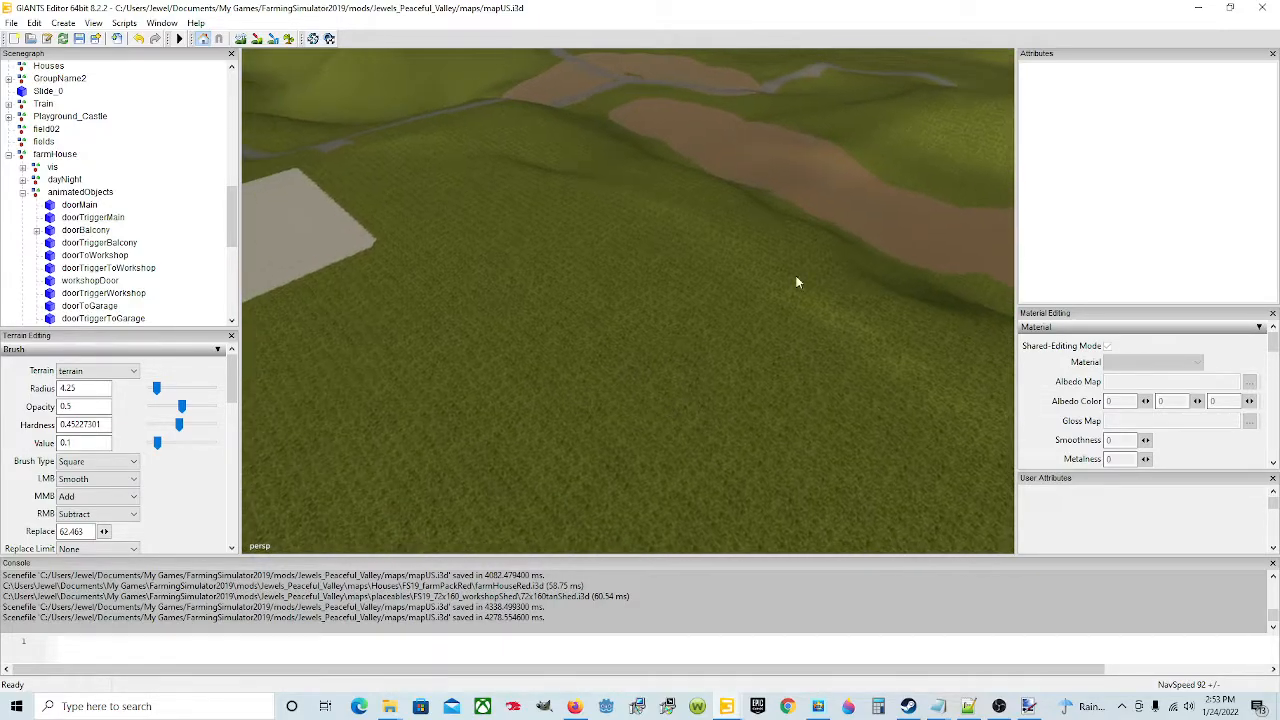
right_drag(746, 371, 797, 366)
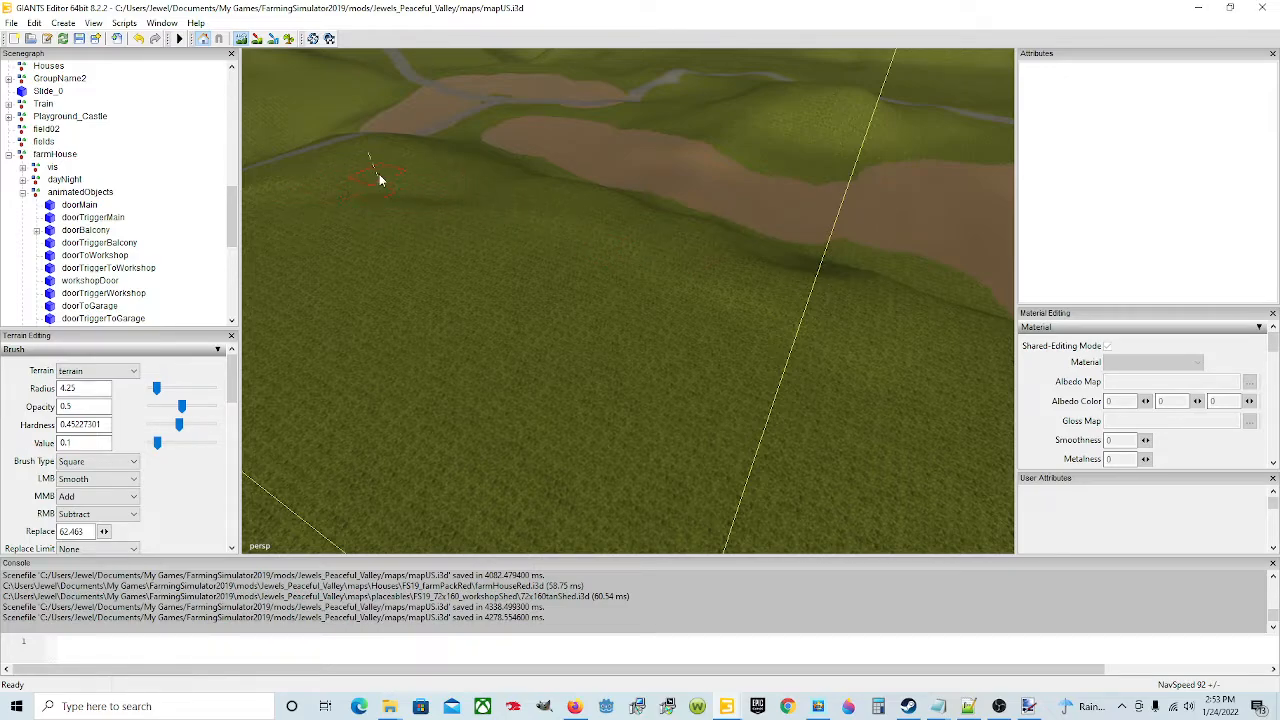
scroll(506, 209, up, 3)
click(241, 38)
alt+drag(540, 190, 487, 196)
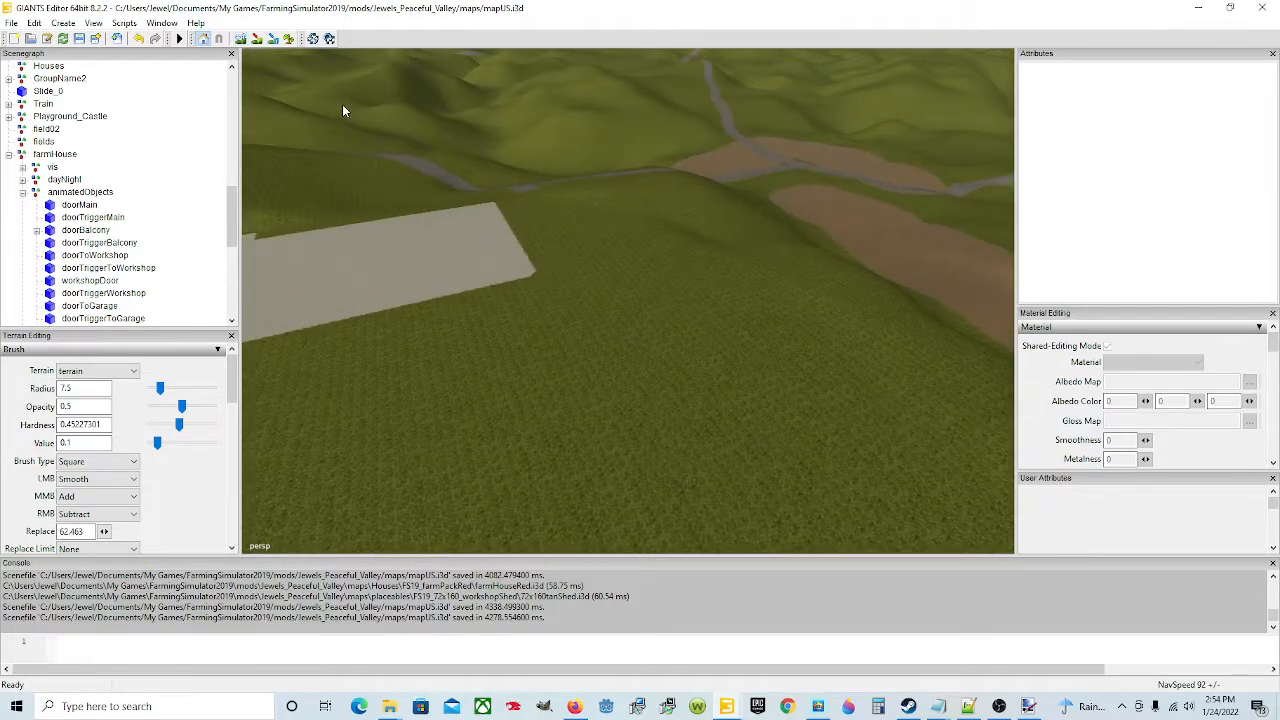
click(241, 38)
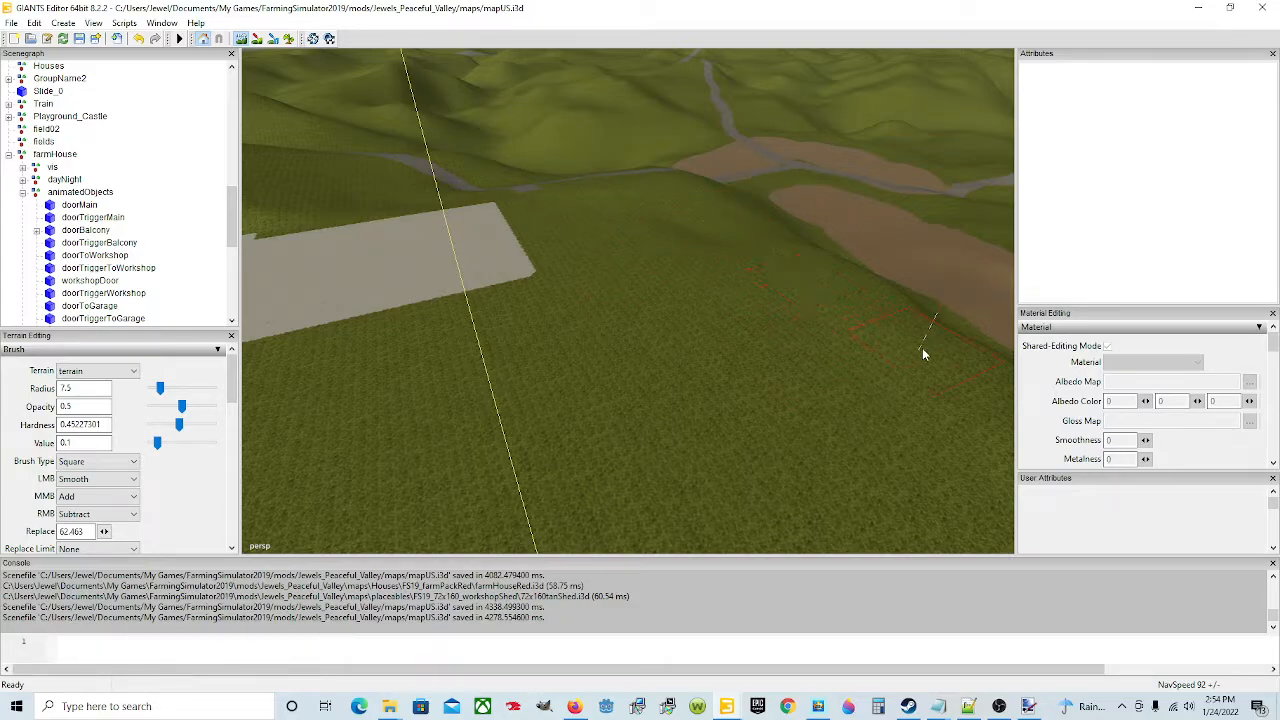
click(242, 40)
Smooth the uneven grassy bank and hollows directly above the brown dirt area with the 7.5-radius brush
mouse_move(503, 305)
right_down()
mouse_move(609, 322)
mouse_move(617, 274)
mouse_move(683, 346)
mouse_move(609, 337)
mouse_move(551, 274)
mouse_move(829, 349)
mouse_move(697, 366)
mouse_move(583, 320)
mouse_move(540, 320)
mouse_move(748, 368)
right_up()
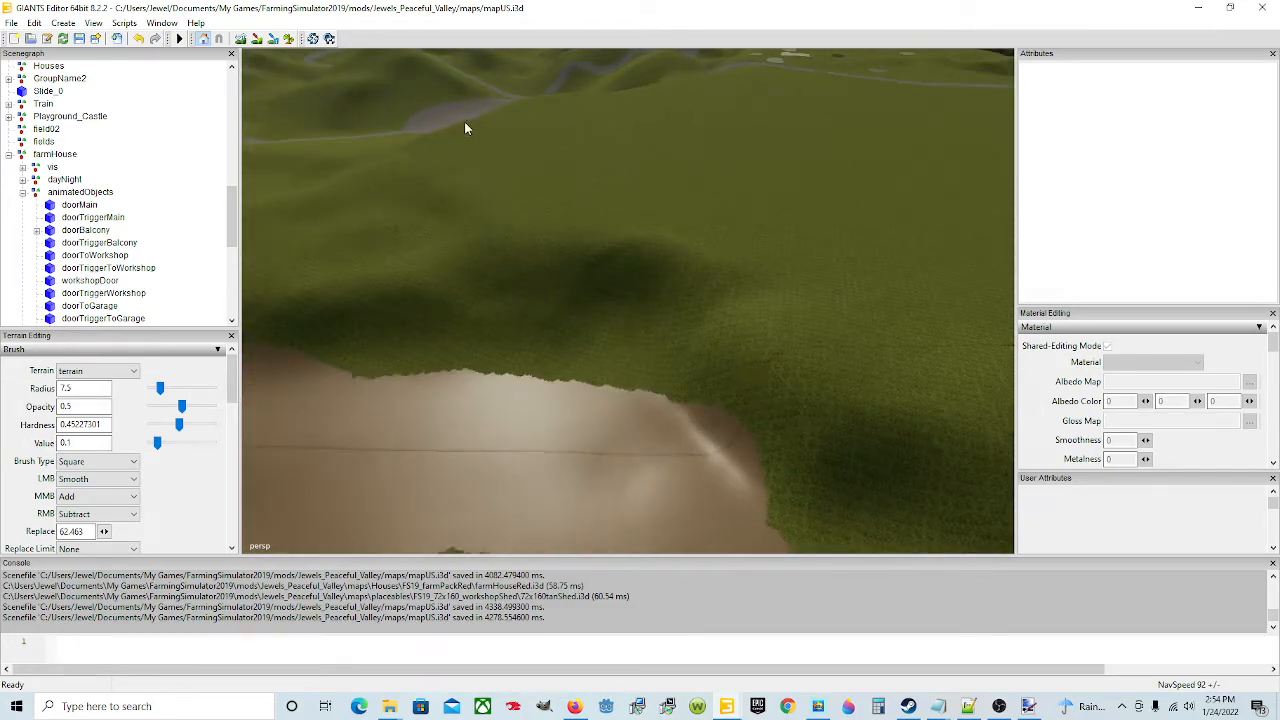
click(240, 38)
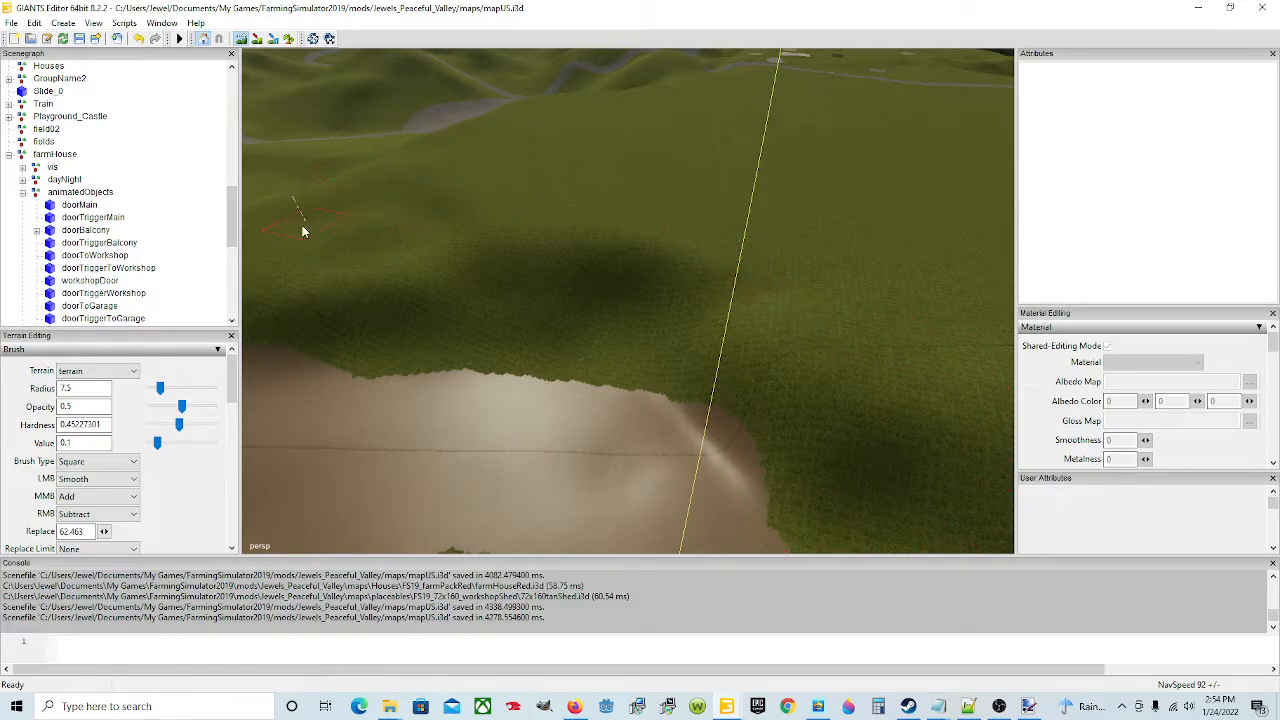
click(241, 38)
Examine the smoothed terrain, gravel pad and roads around the farmhouse from several angles and distances
mouse_move(825, 373)
alt+mouse_down()
mouse_move(515, 347)
mouse_move(660, 339)
mouse_move(557, 349)
mouse_move(340, 337)
mouse_move(544, 364)
mouse_move(500, 346)
alt+mouse_up()
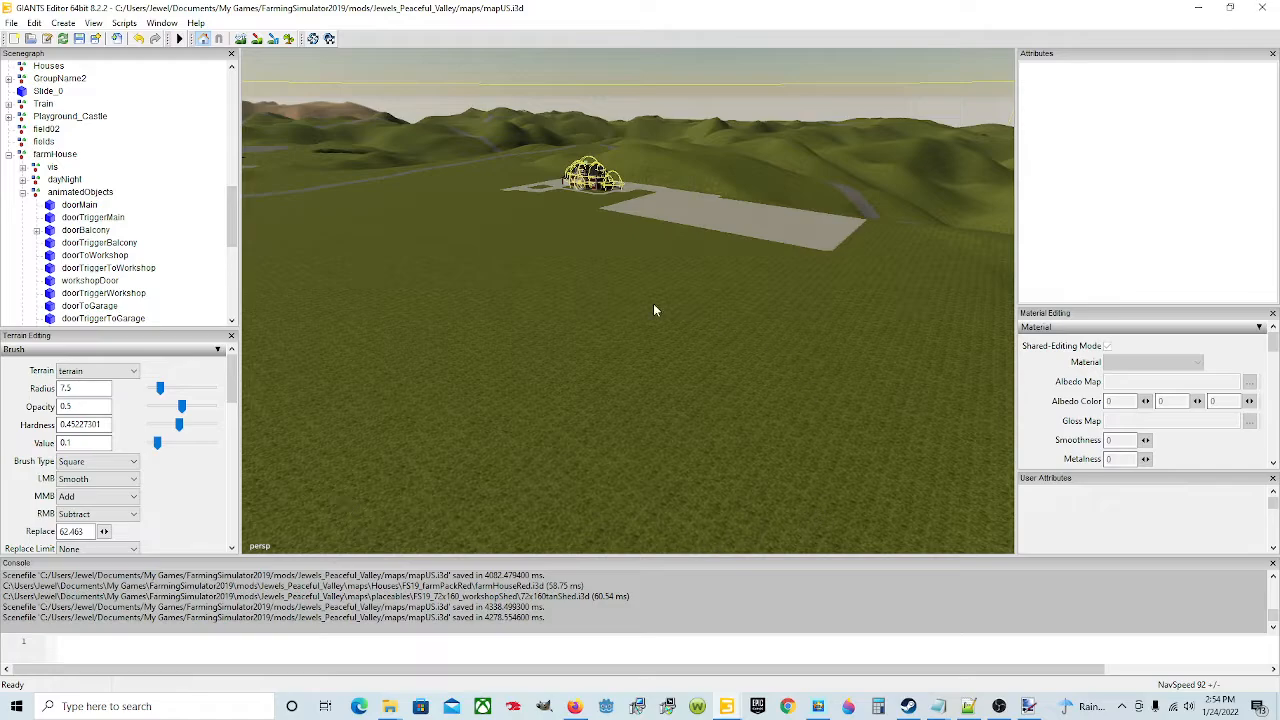
alt+drag(644, 390, 779, 401)
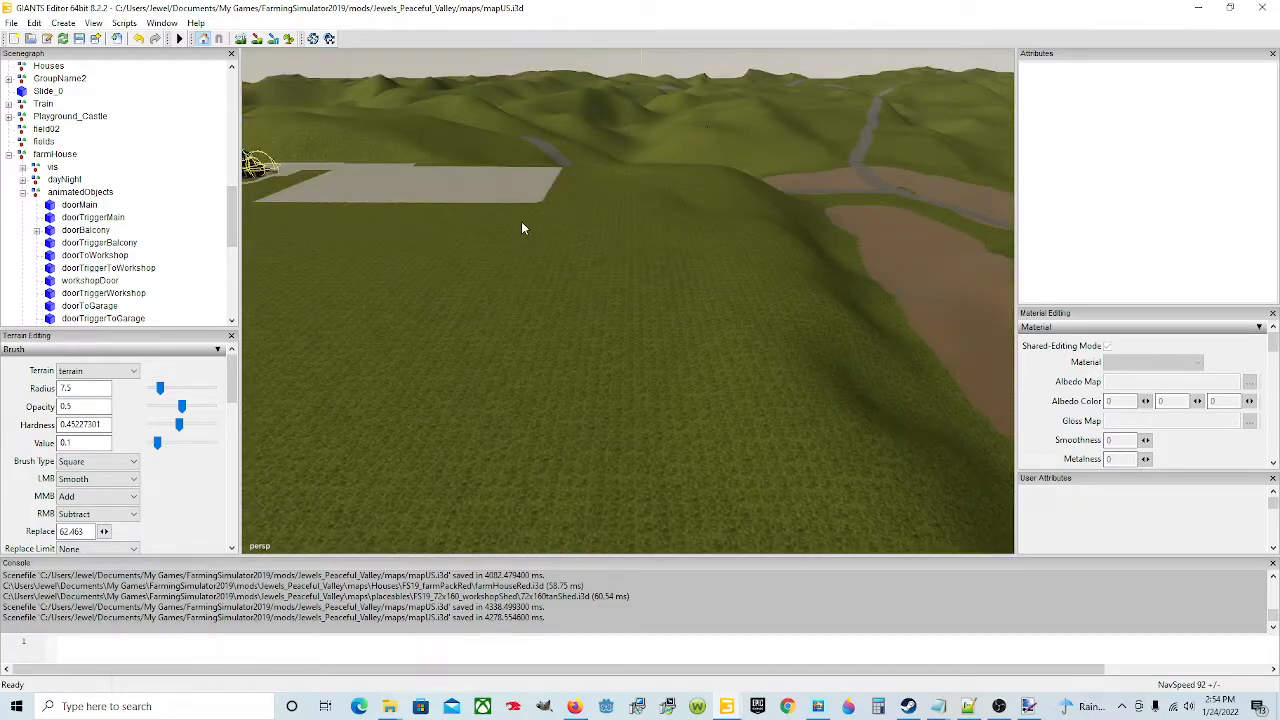
alt+drag(295, 215, 472, 214)
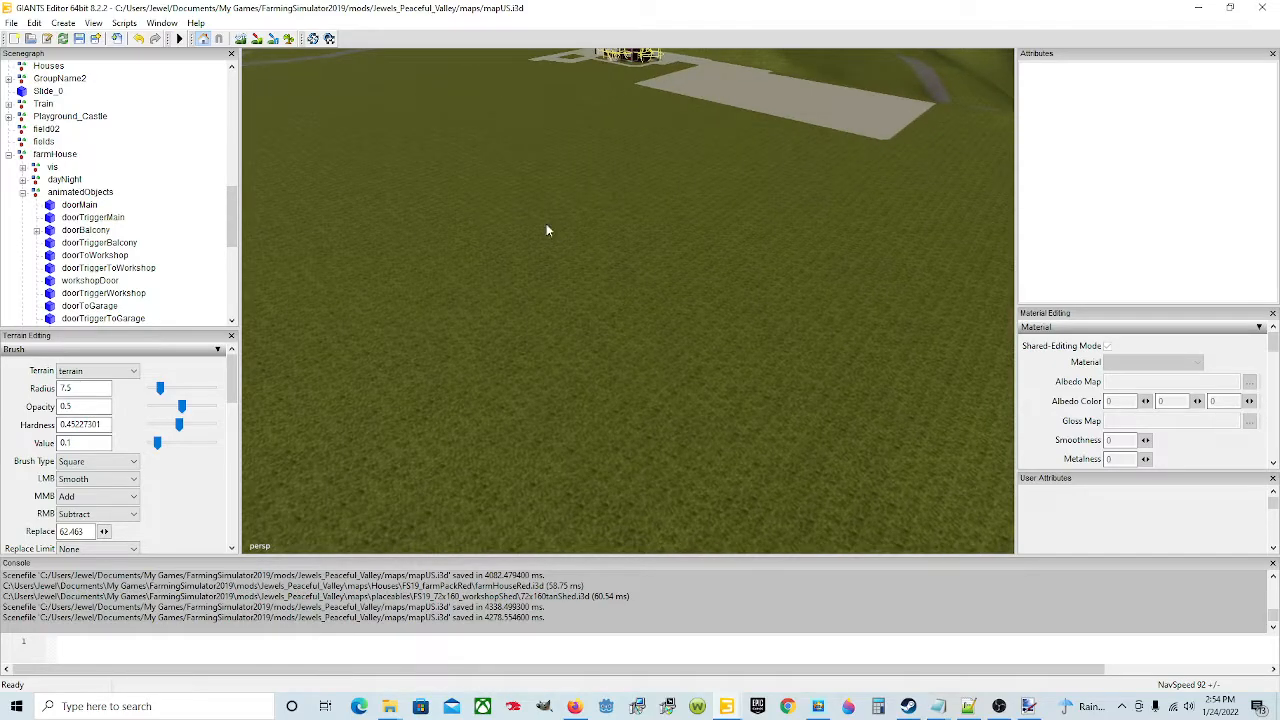
alt+drag(606, 231, 511, 200)
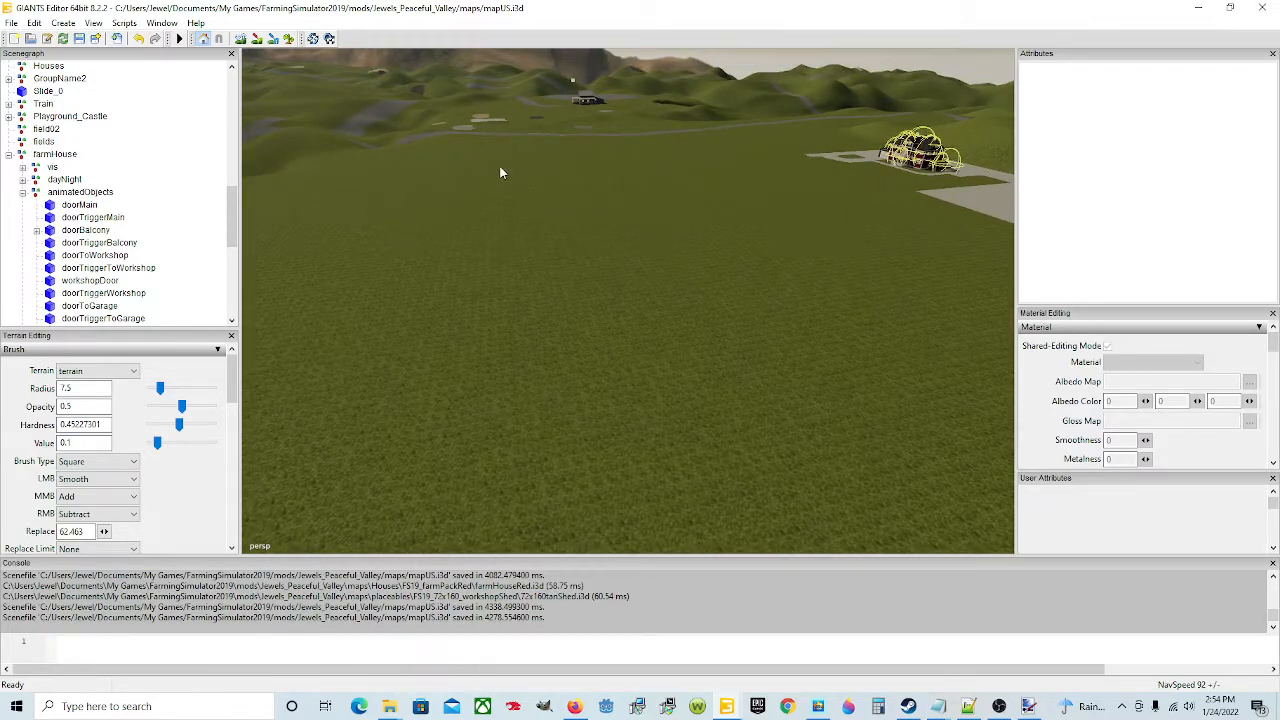
mouse_move(703, 289)
alt+mouse_down()
mouse_move(691, 323)
mouse_move(1122, 161)
alt+mouse_up()
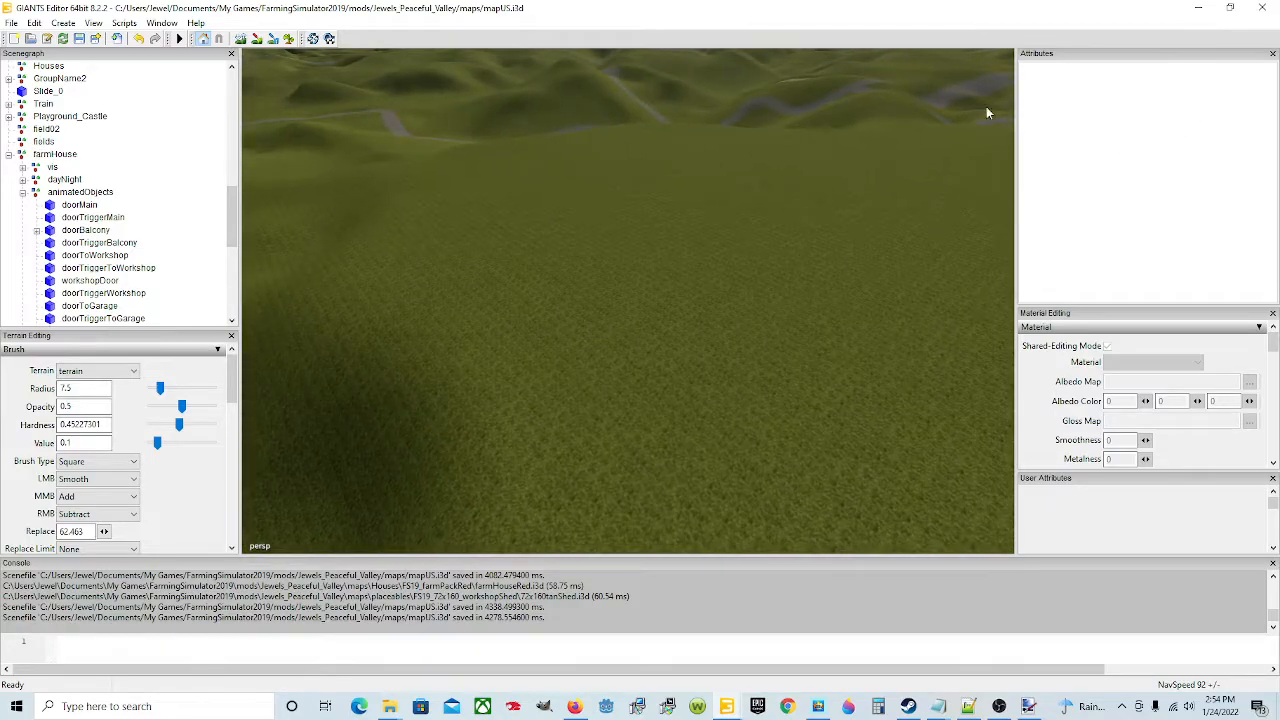
alt+drag(717, 438, 598, 372)
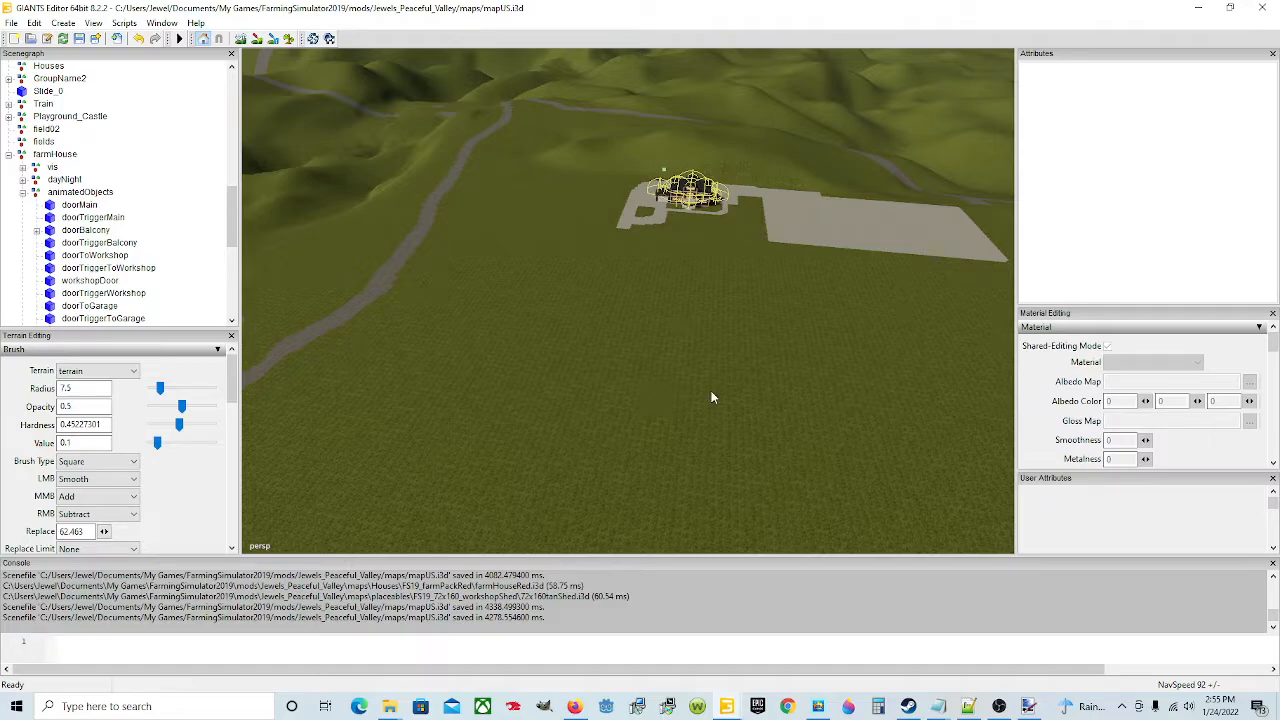
alt+drag(694, 389, 629, 368)
scroll(600, 378, up, 10)
scroll(677, 372, down, 5)
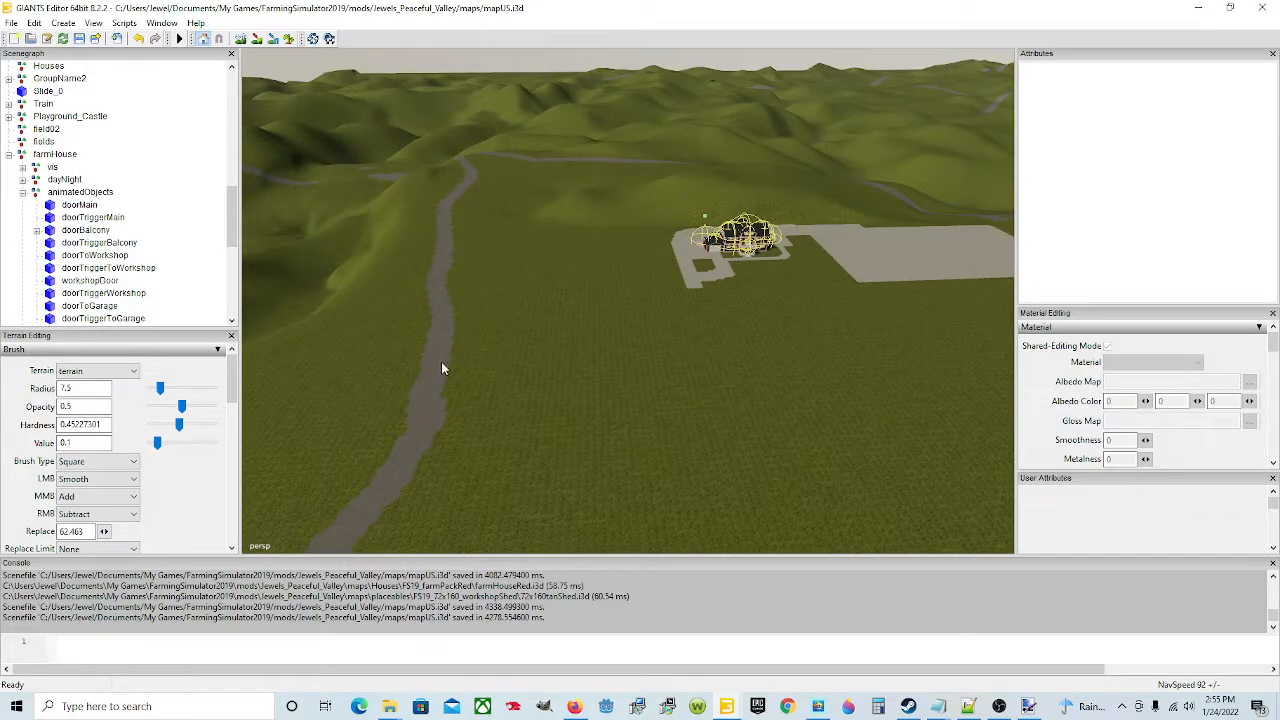
alt+drag(537, 414, 606, 423)
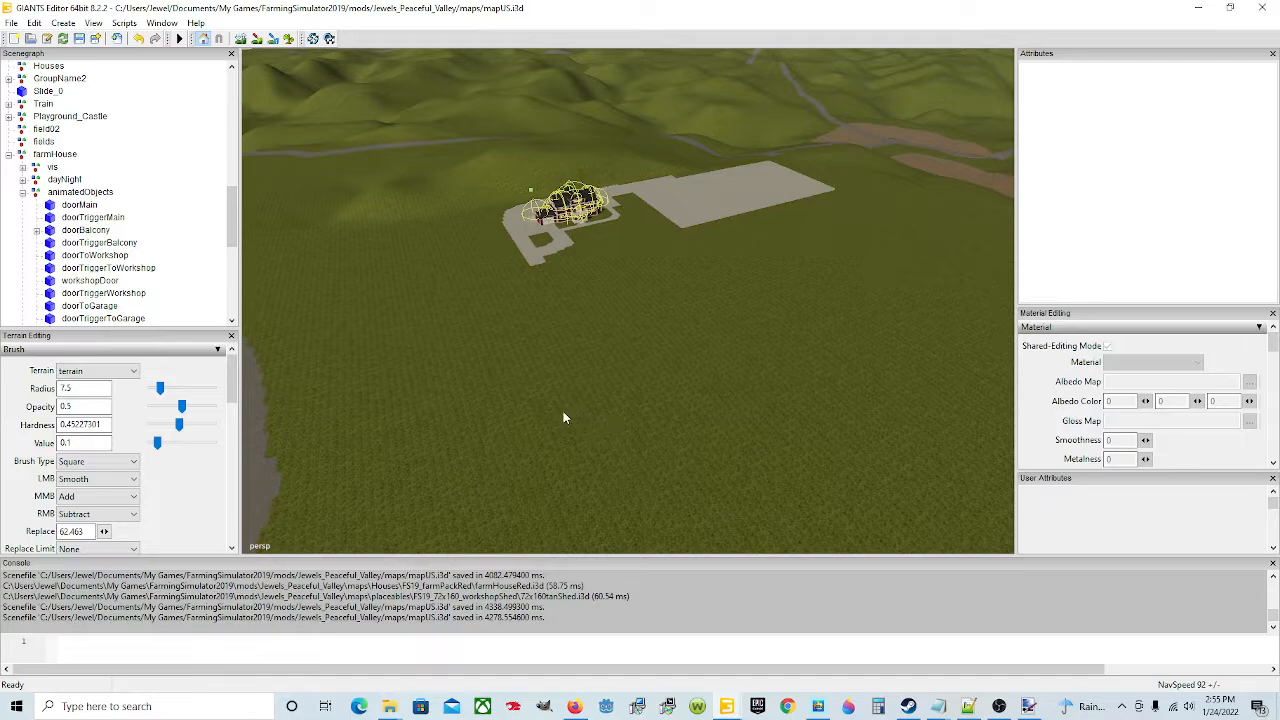
alt+drag(469, 407, 663, 380)
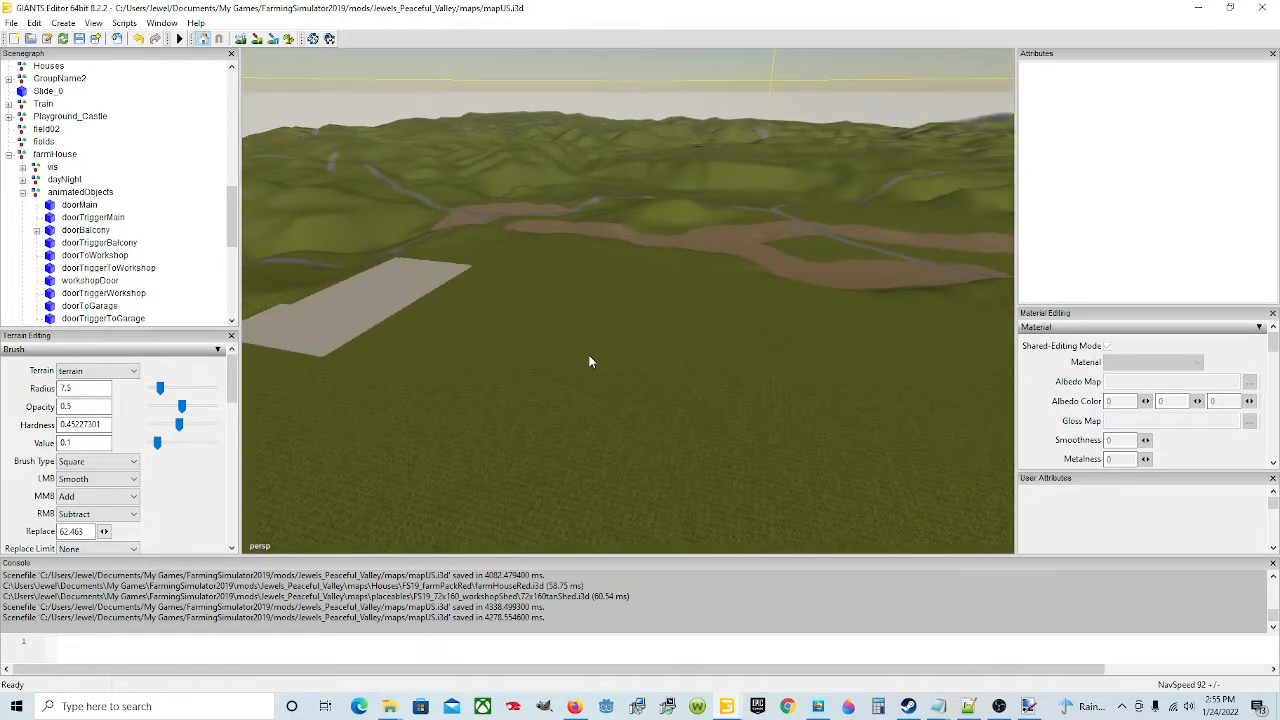
mouse_move(509, 392)
alt+mouse_down()
mouse_move(654, 403)
mouse_move(497, 388)
alt+mouse_up()
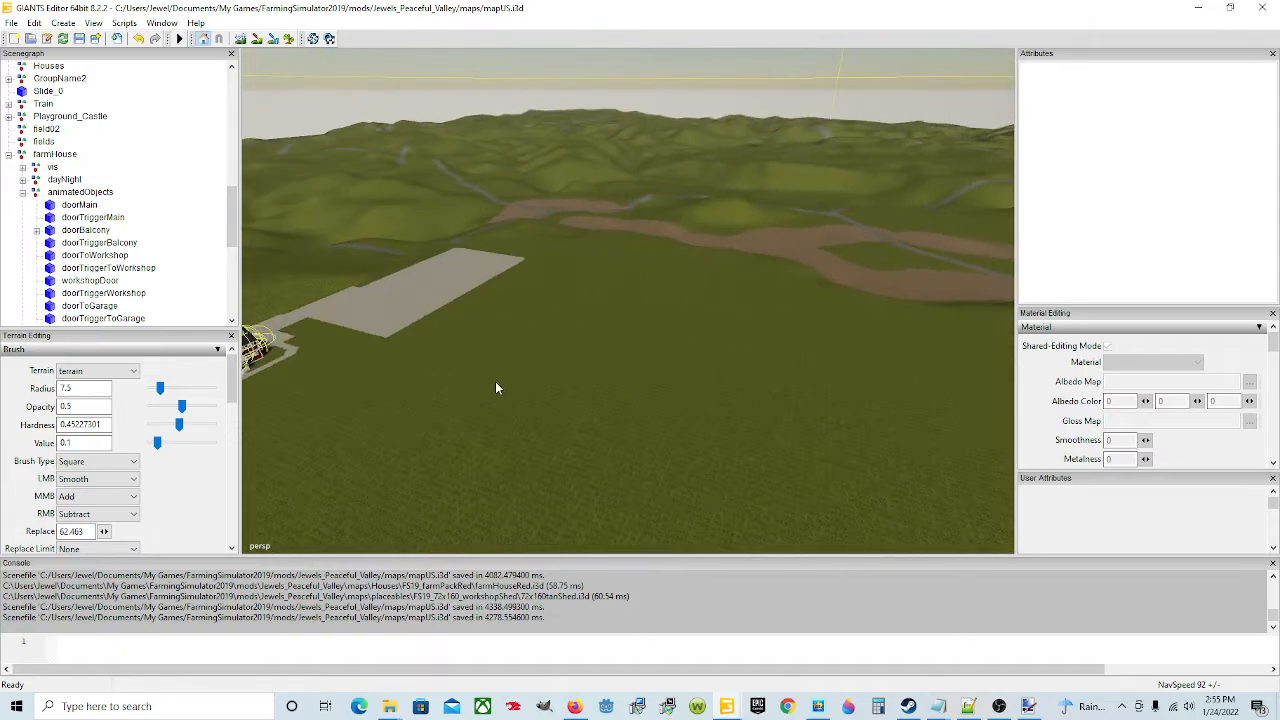
alt+drag(595, 381, 530, 370)
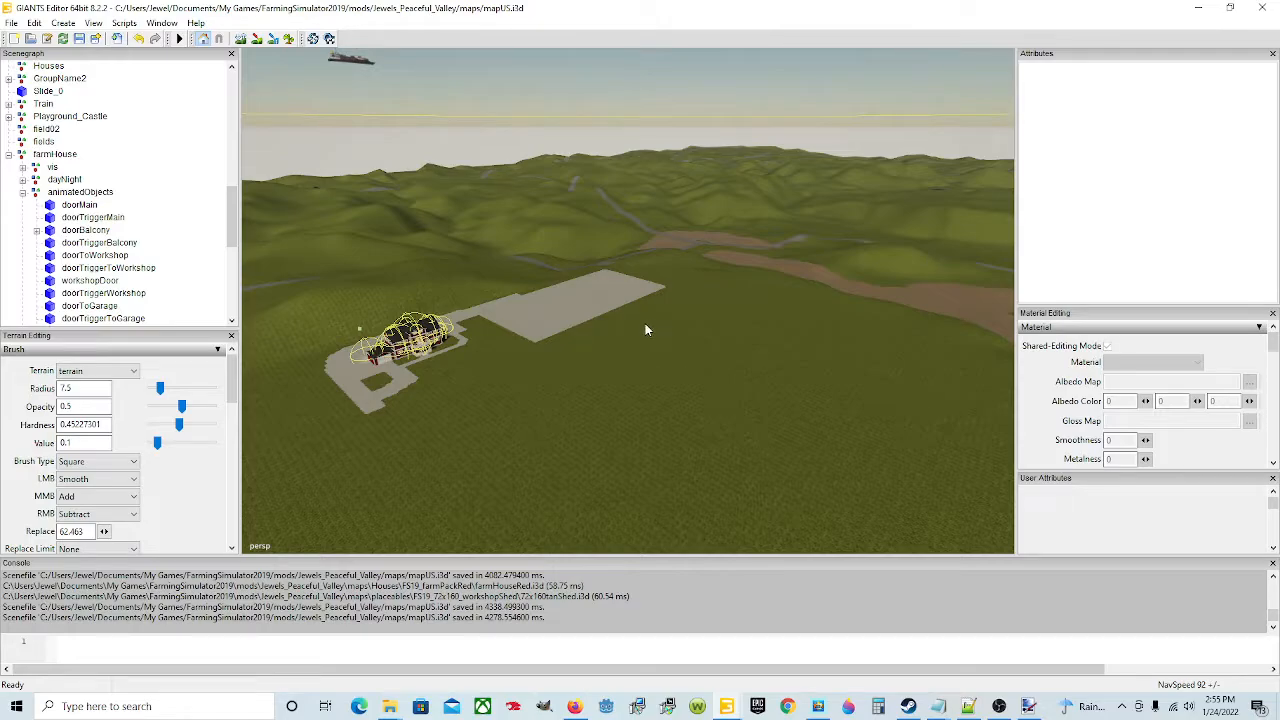
alt+drag(650, 346, 620, 356)
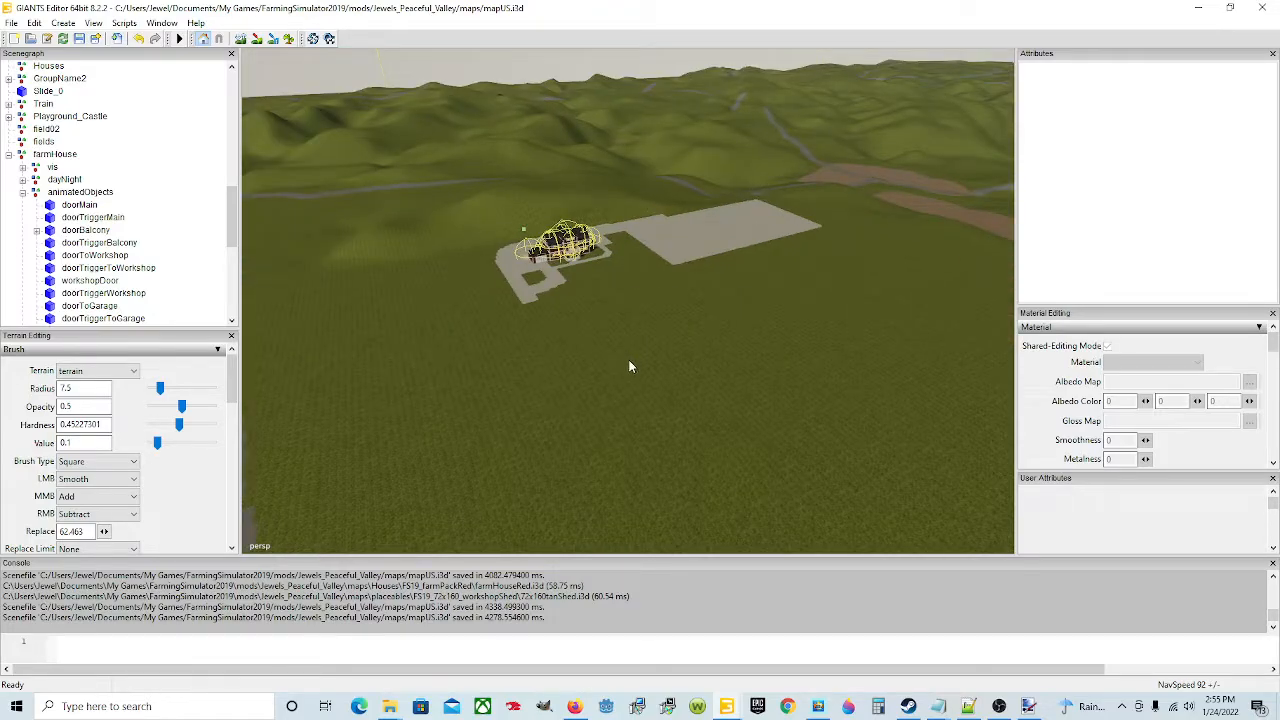